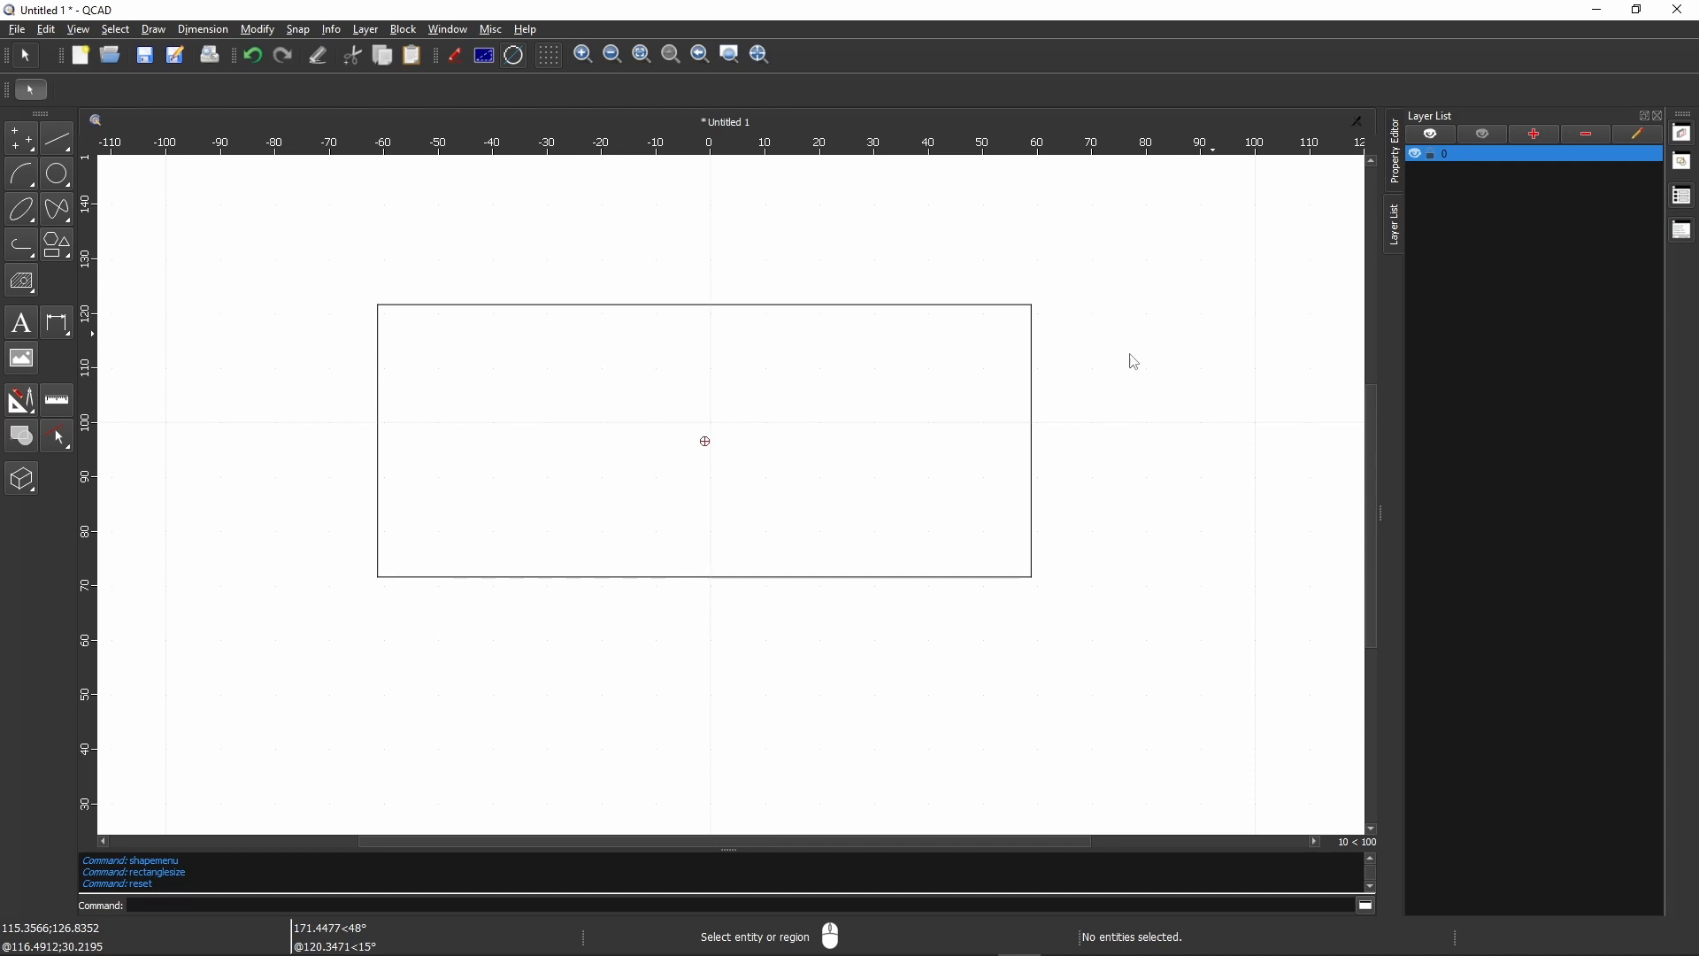
- Add a layer named Construction with a 0.40mm lineweight and the ISO dash space linetype
left_click(1535, 134)
type("Construction")
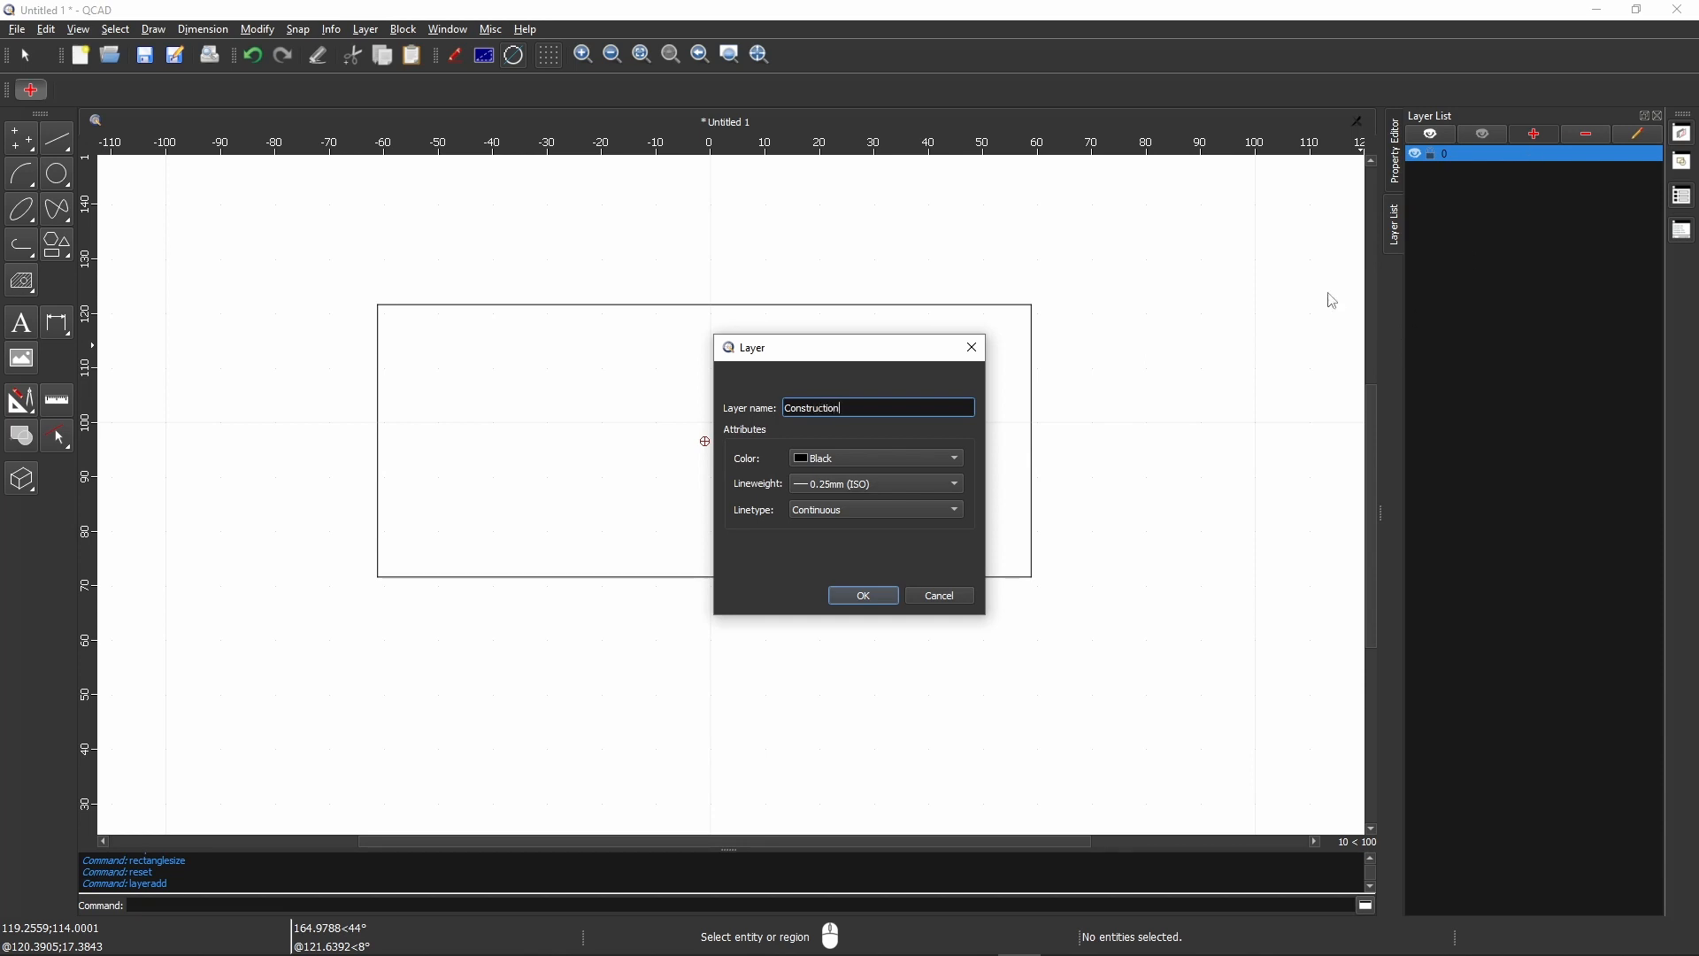
left_click(841, 486)
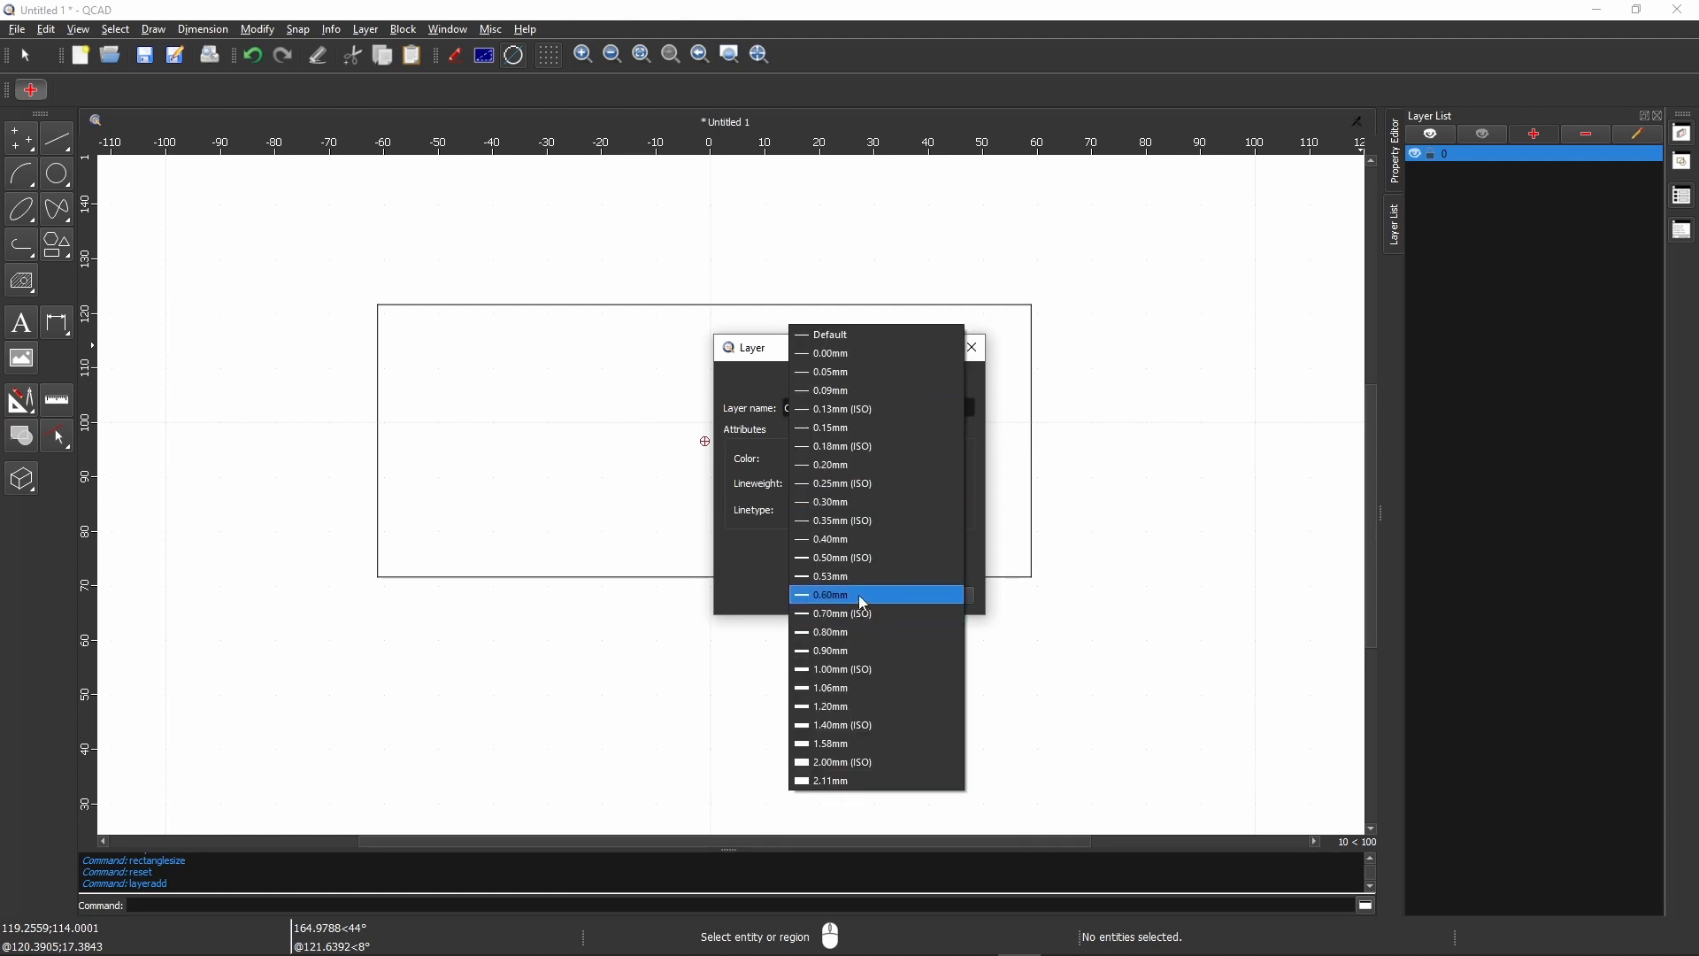
left_click(839, 540)
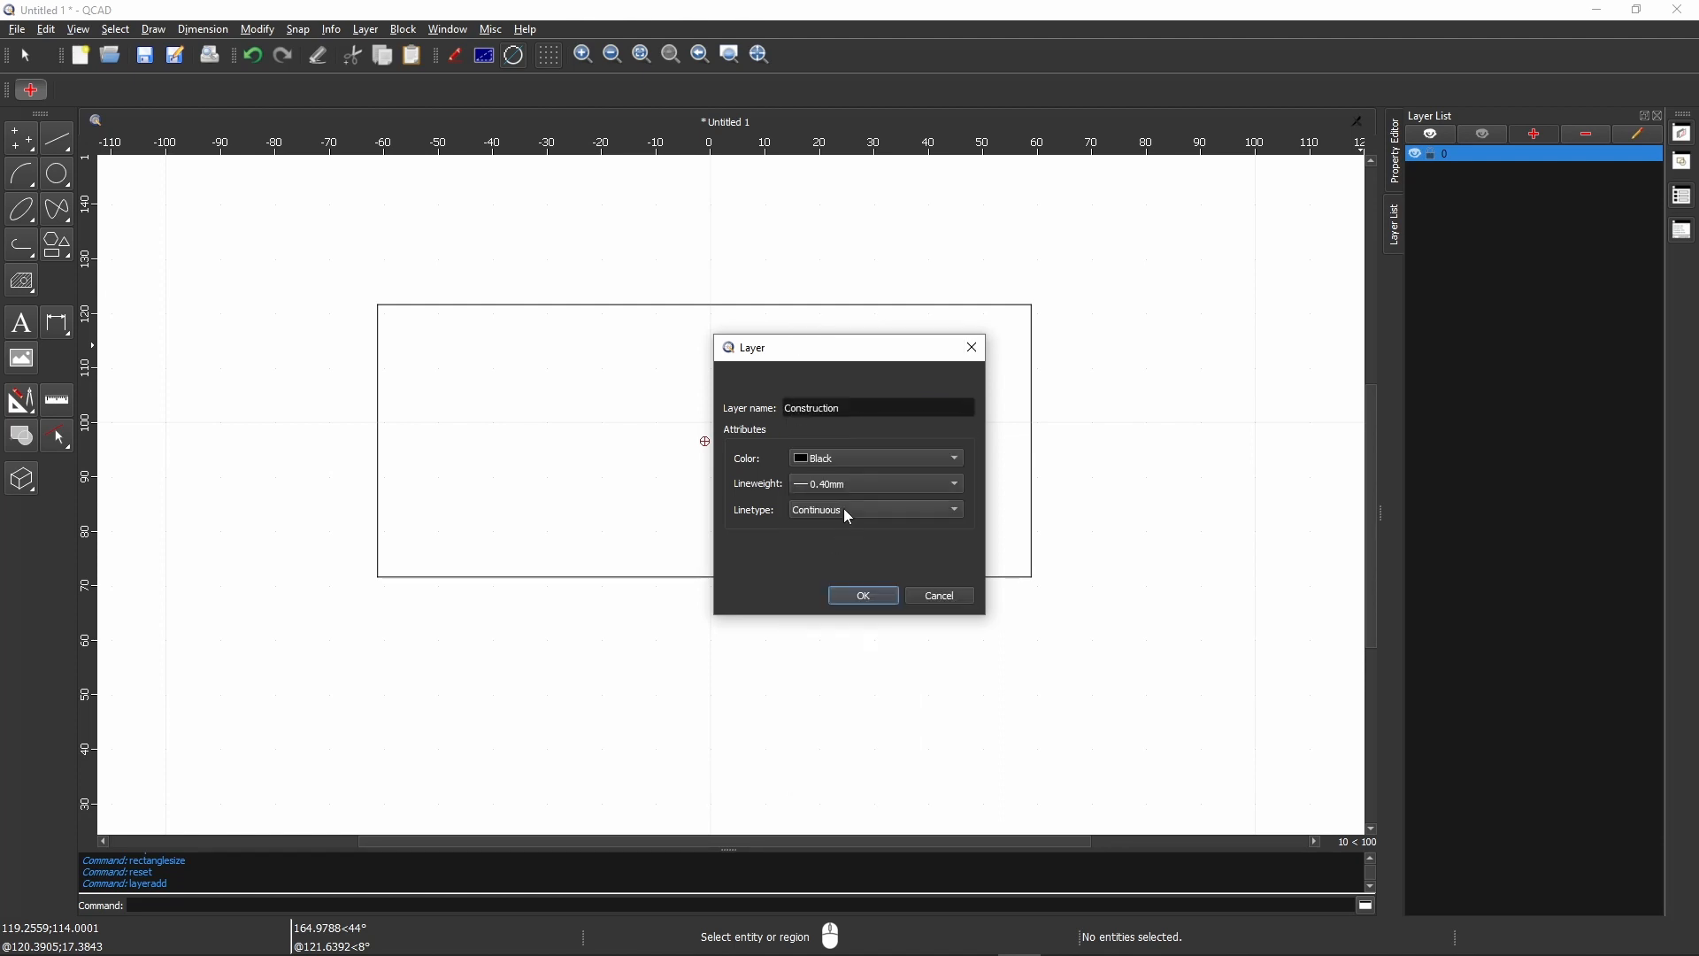
left_click(846, 511)
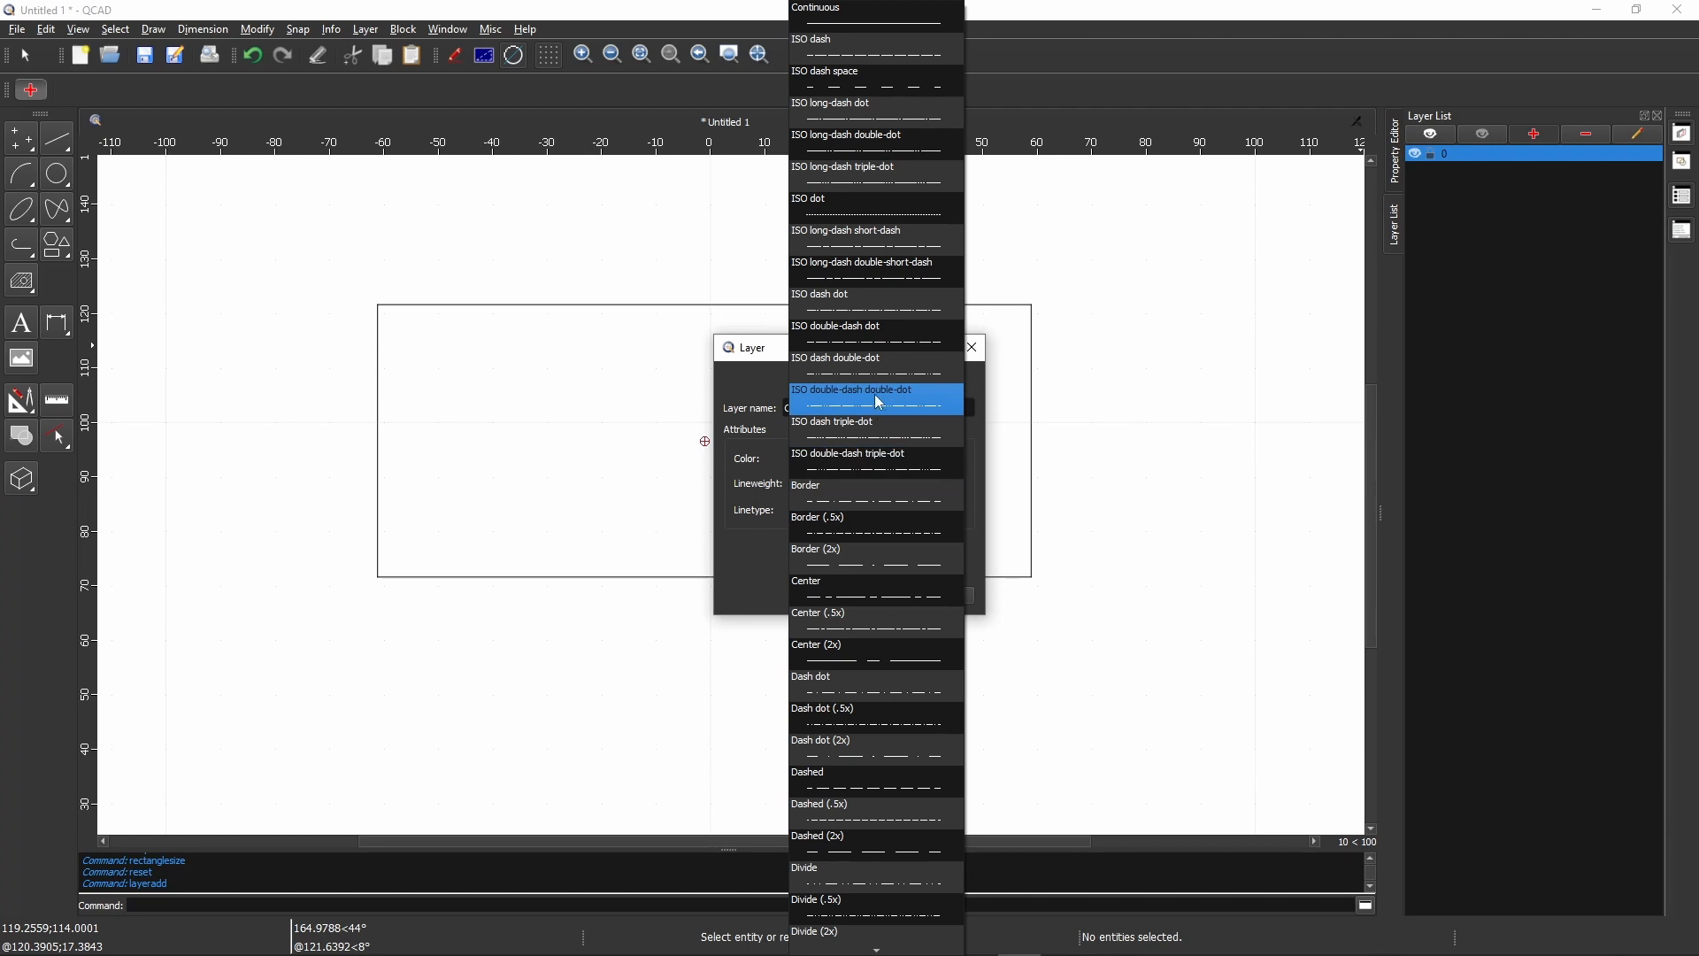
left_click(884, 94)
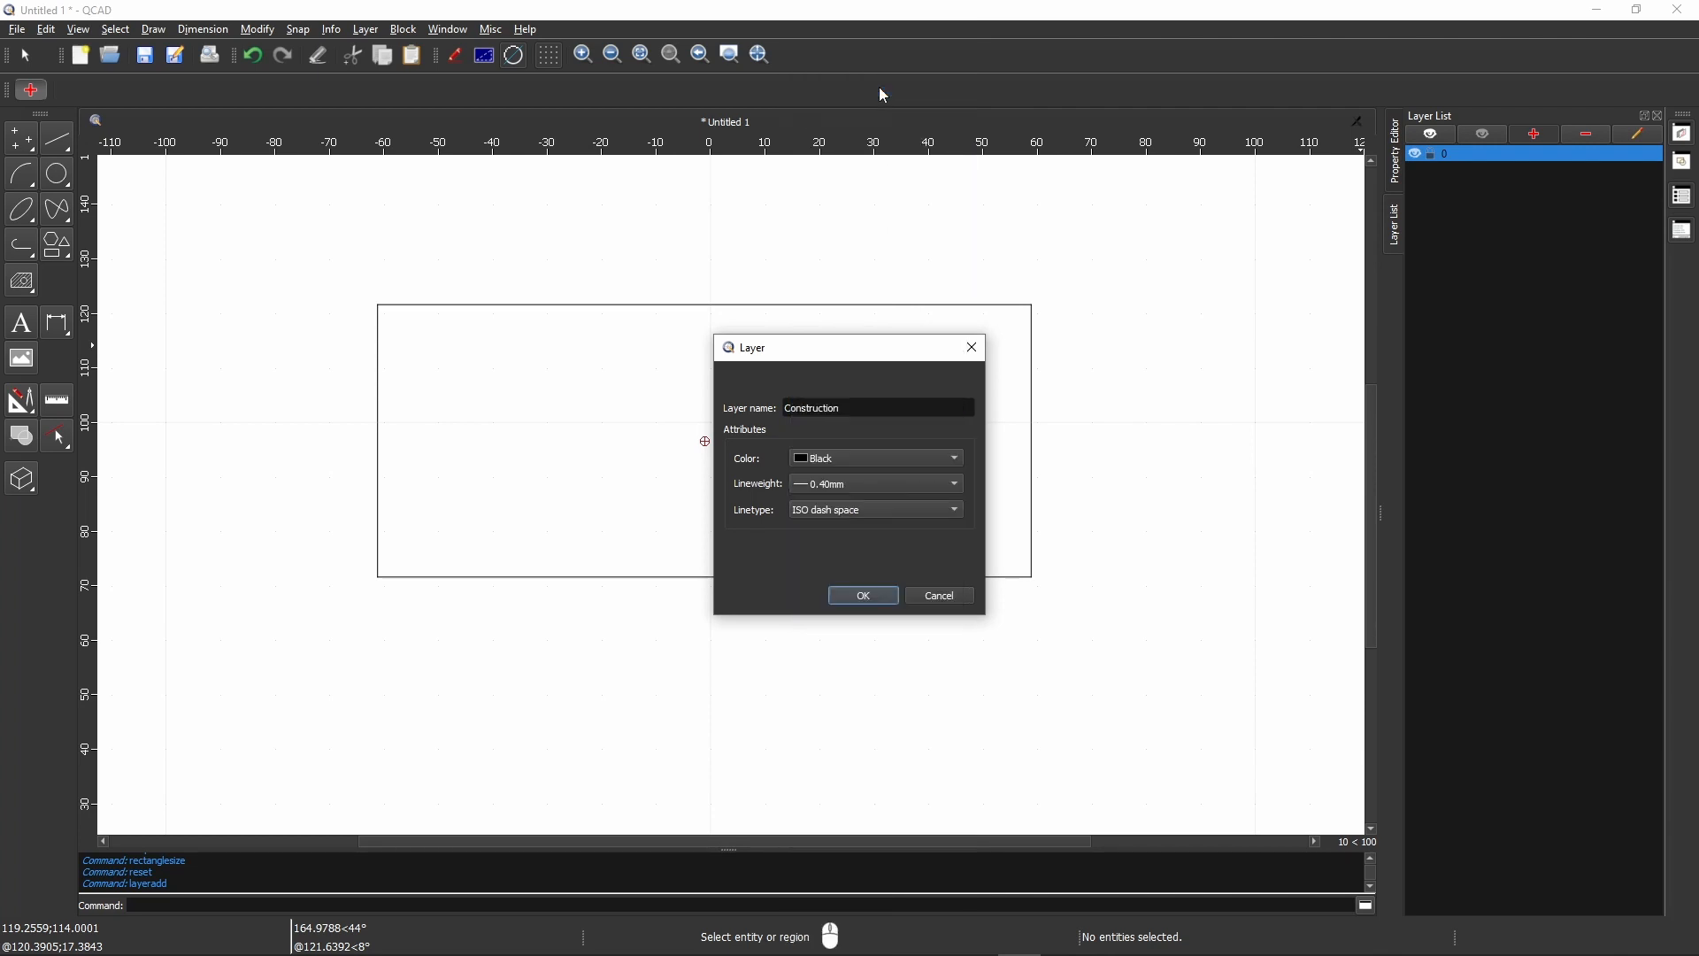
left_click(863, 597)
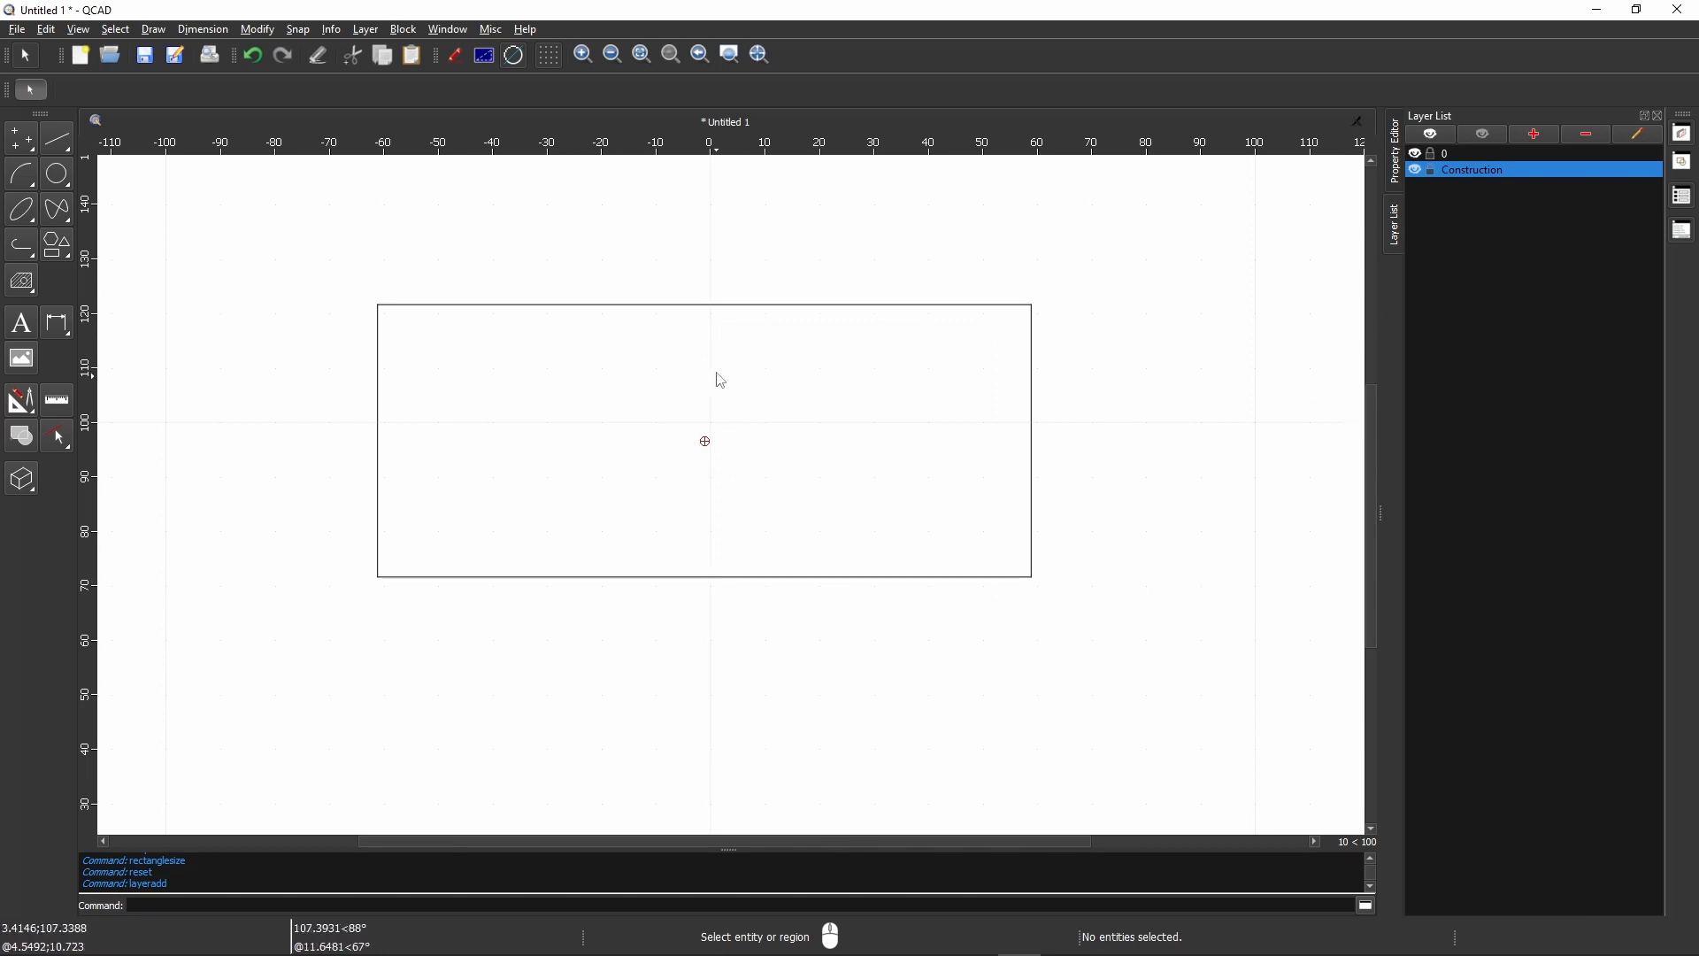
- Draw a construction line parallel to the rectangle's bottom edge through the midpoint of its right edge
scroll(705, 292, "up", 1)
scroll(690, 465, "up", 1)
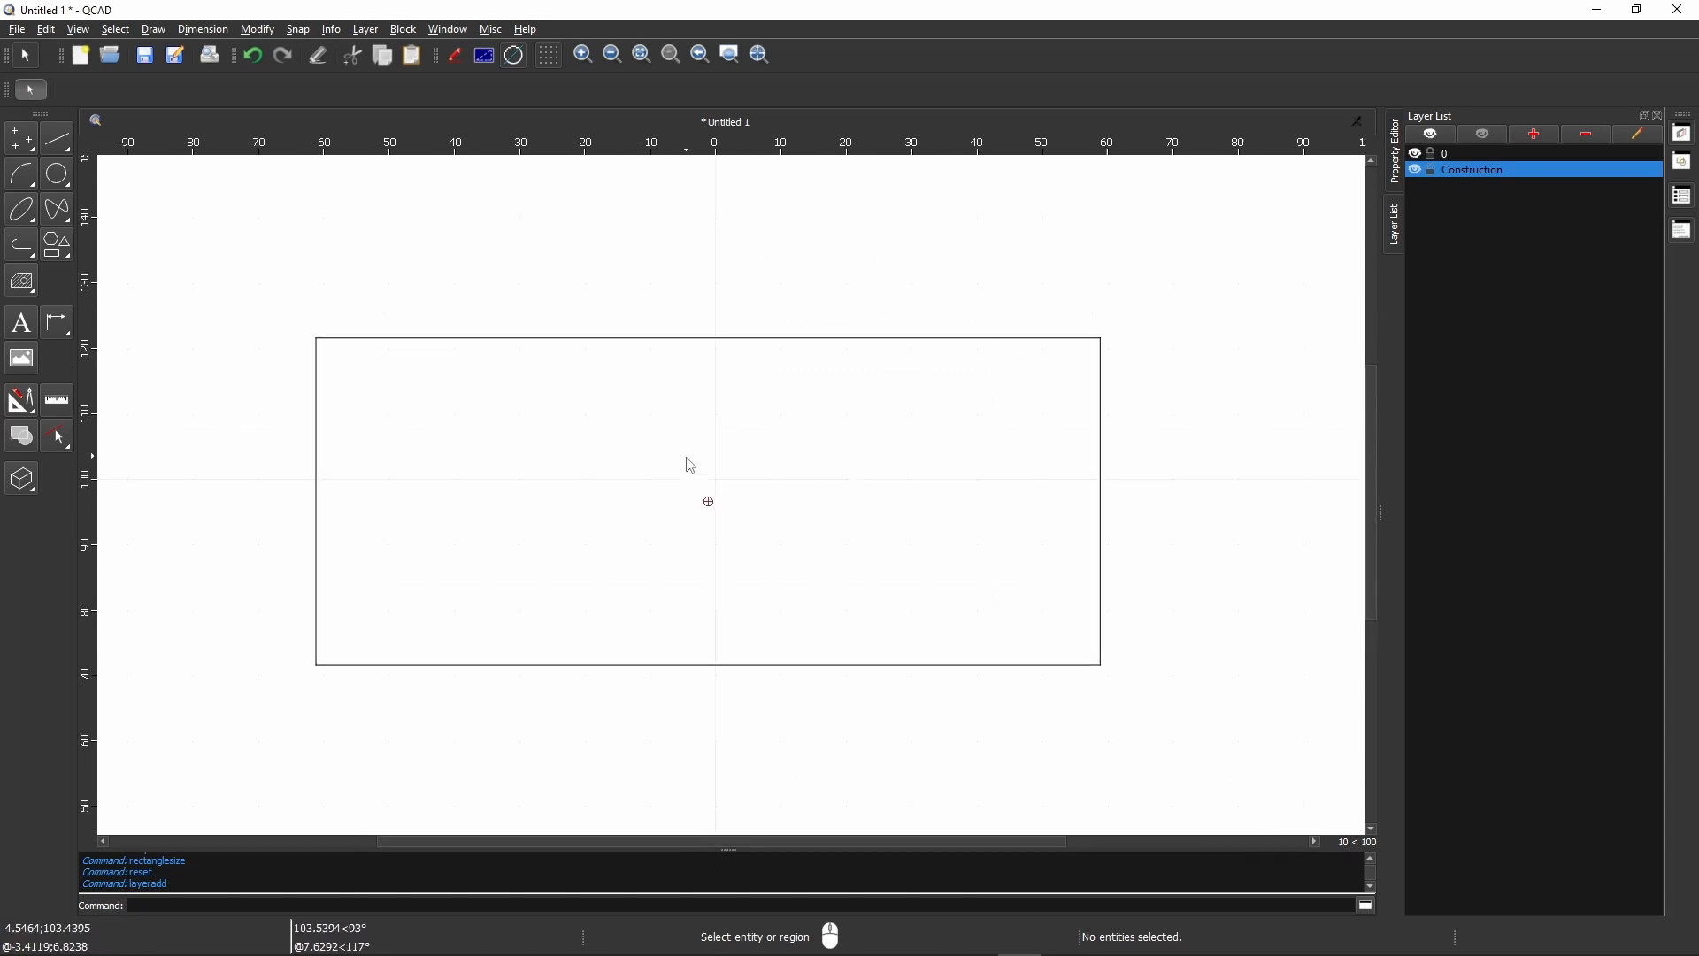
scroll(687, 460, "up", 1)
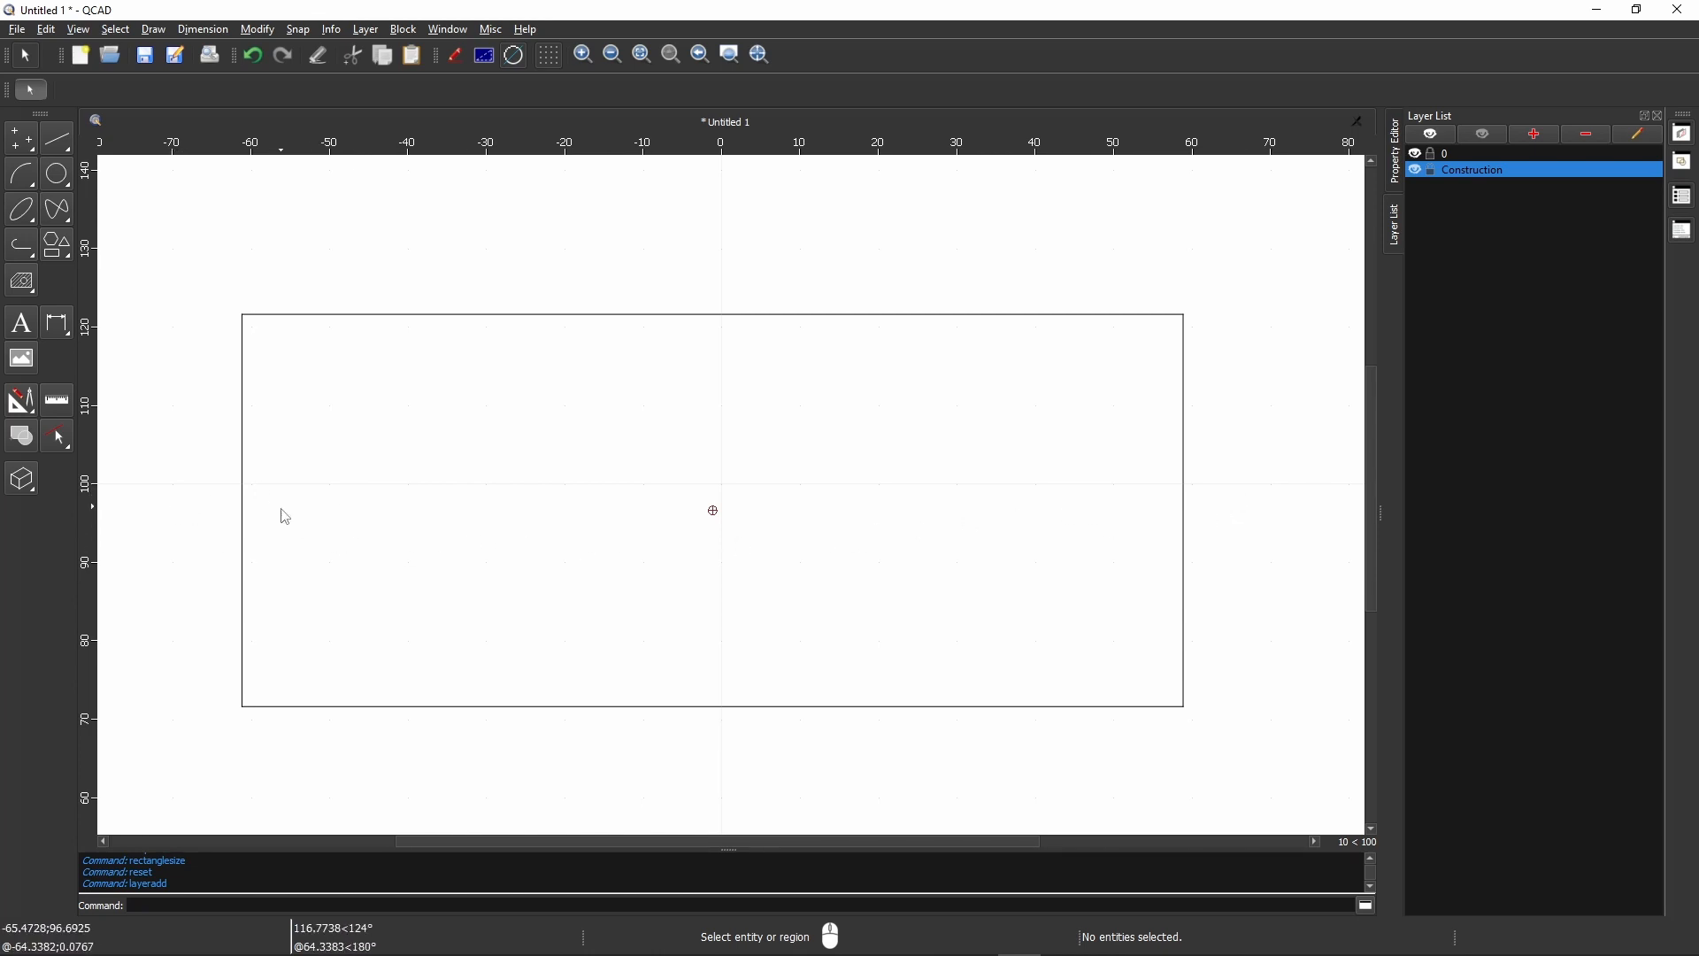
left_click(58, 139)
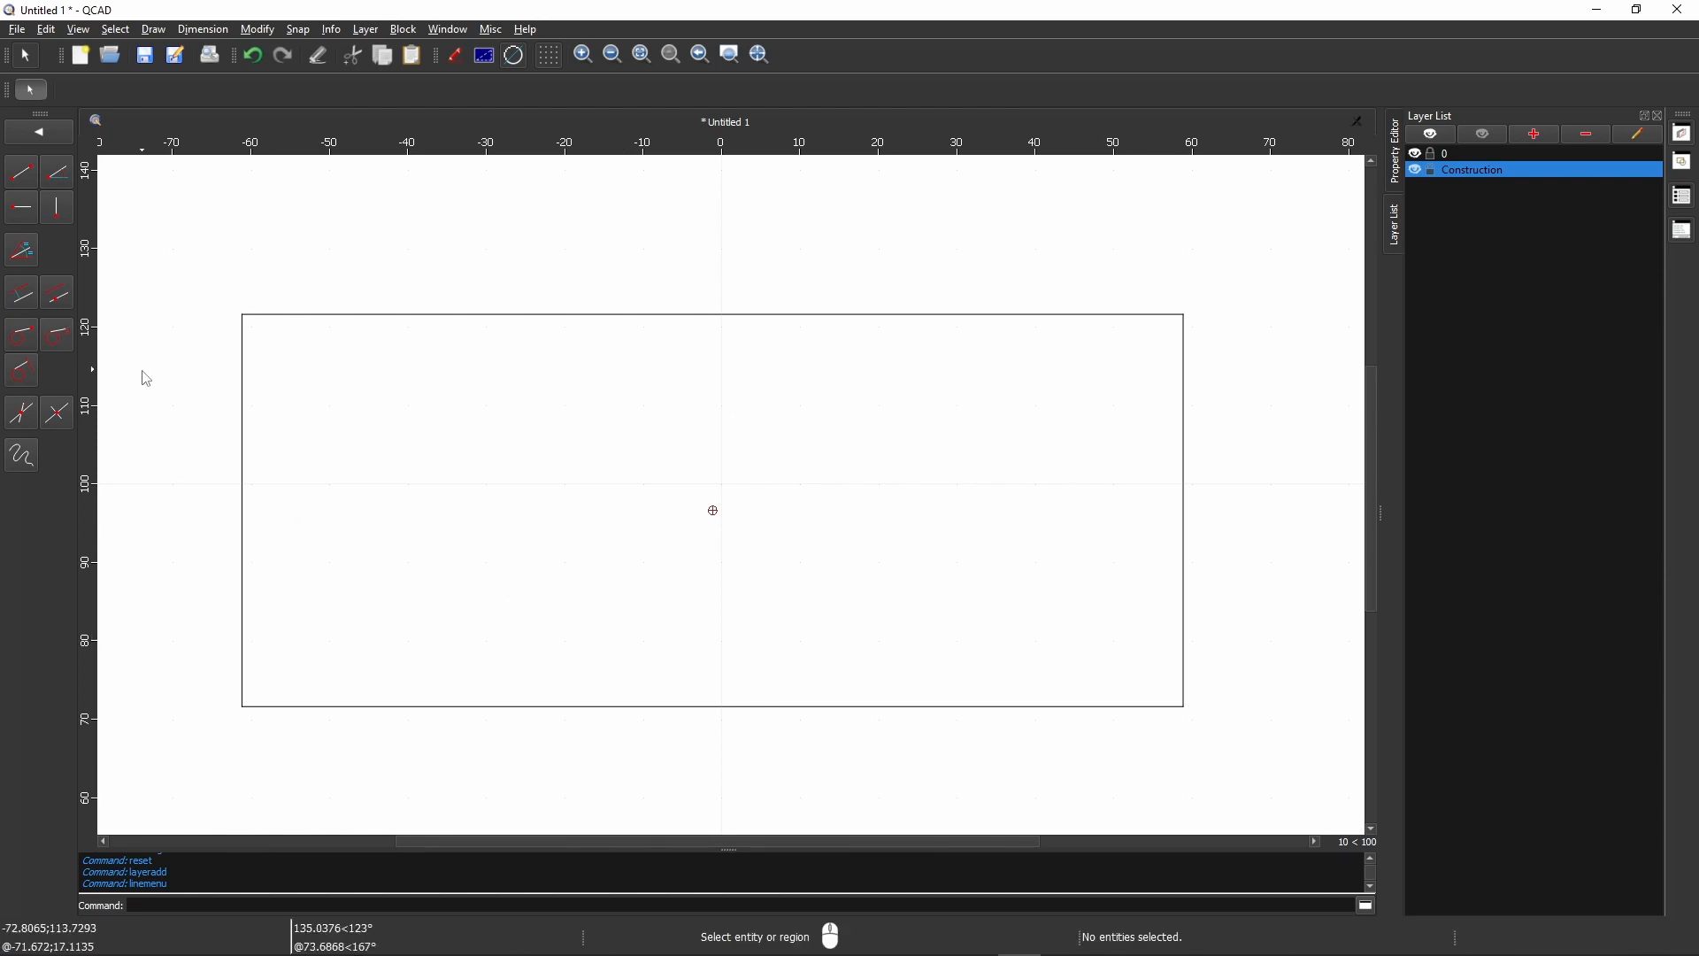
left_click(62, 305)
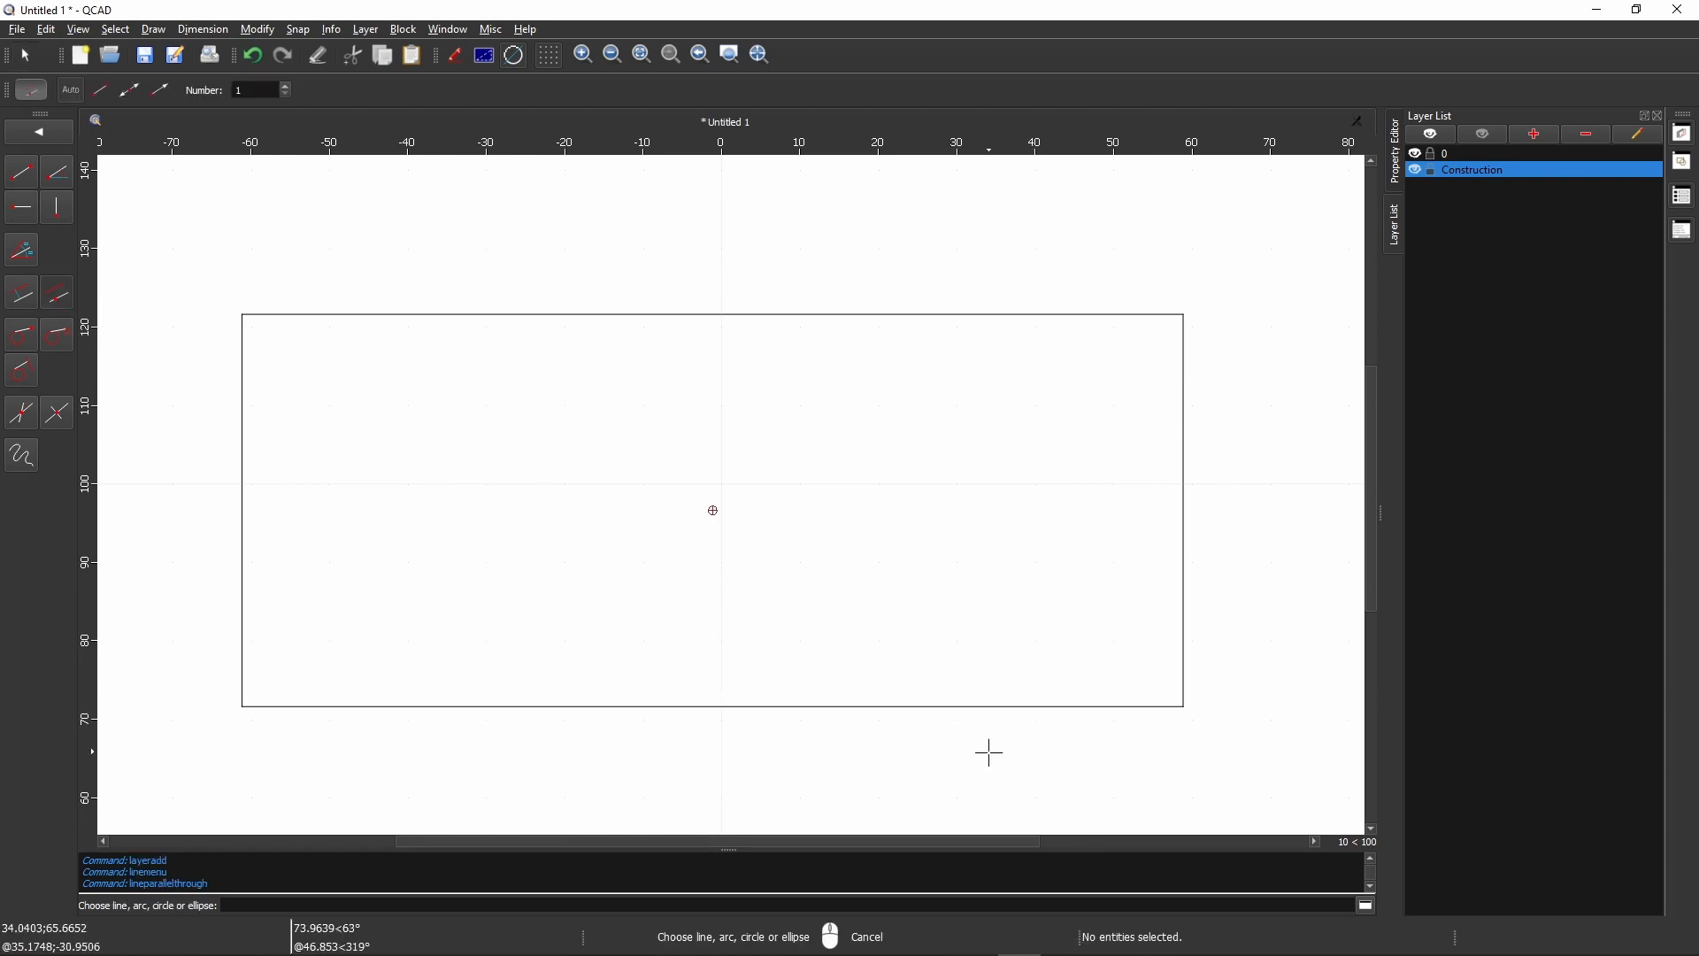
left_click(1005, 708)
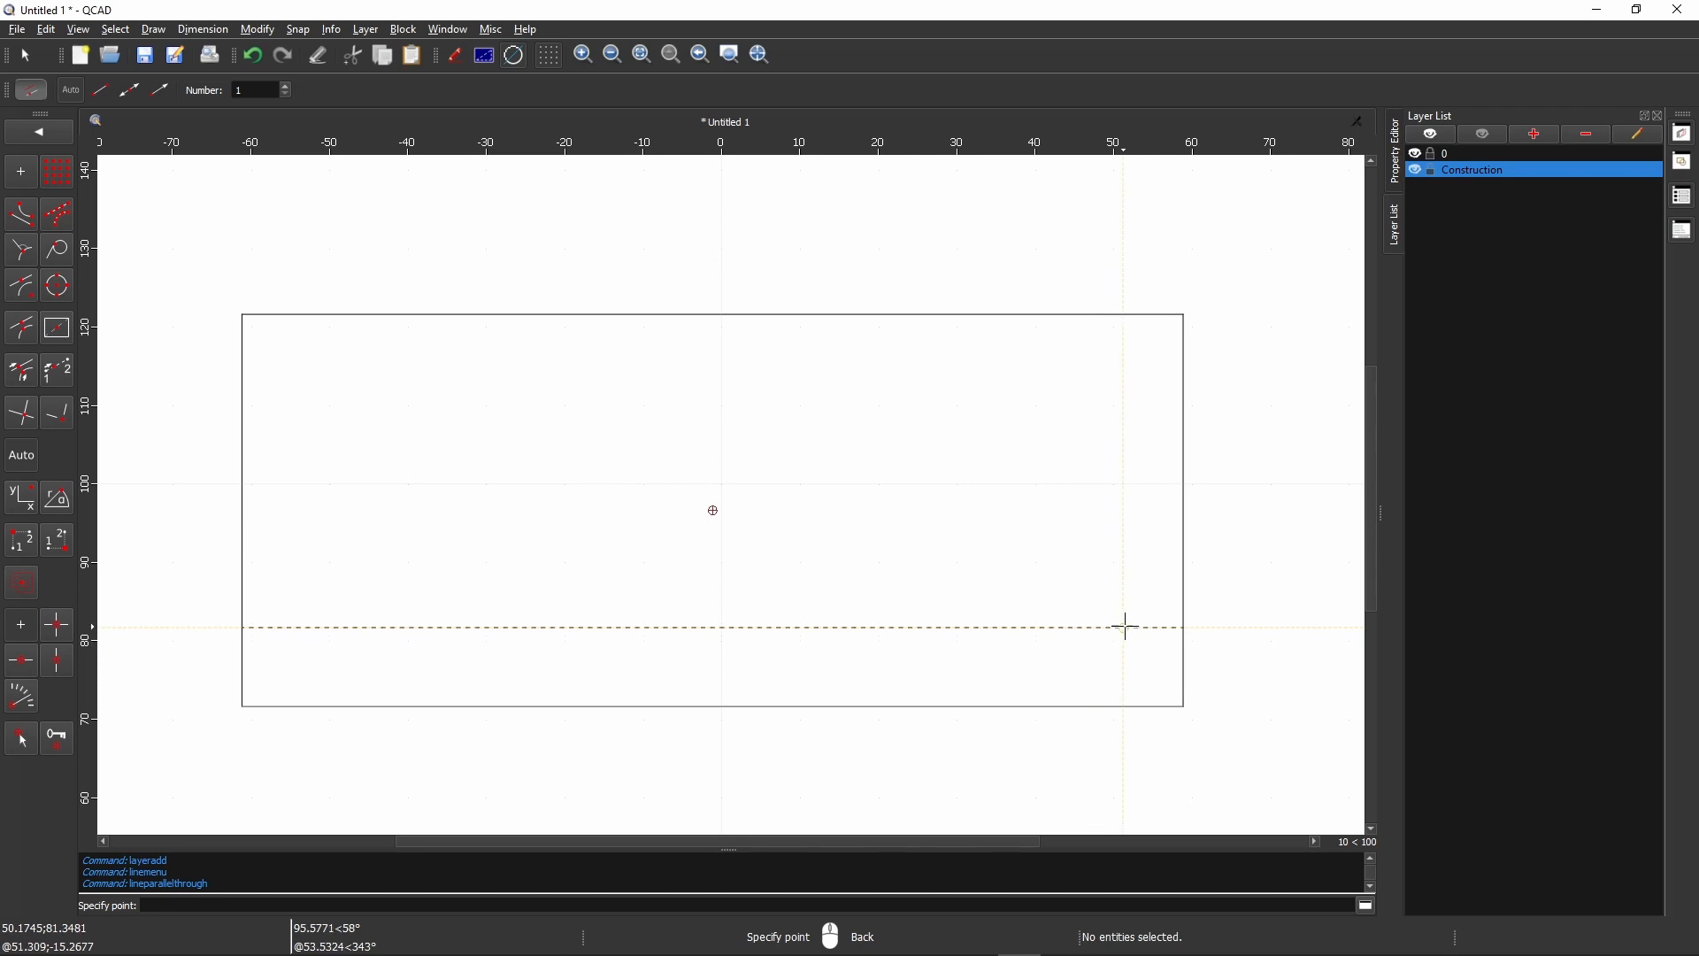
left_click(1185, 510)
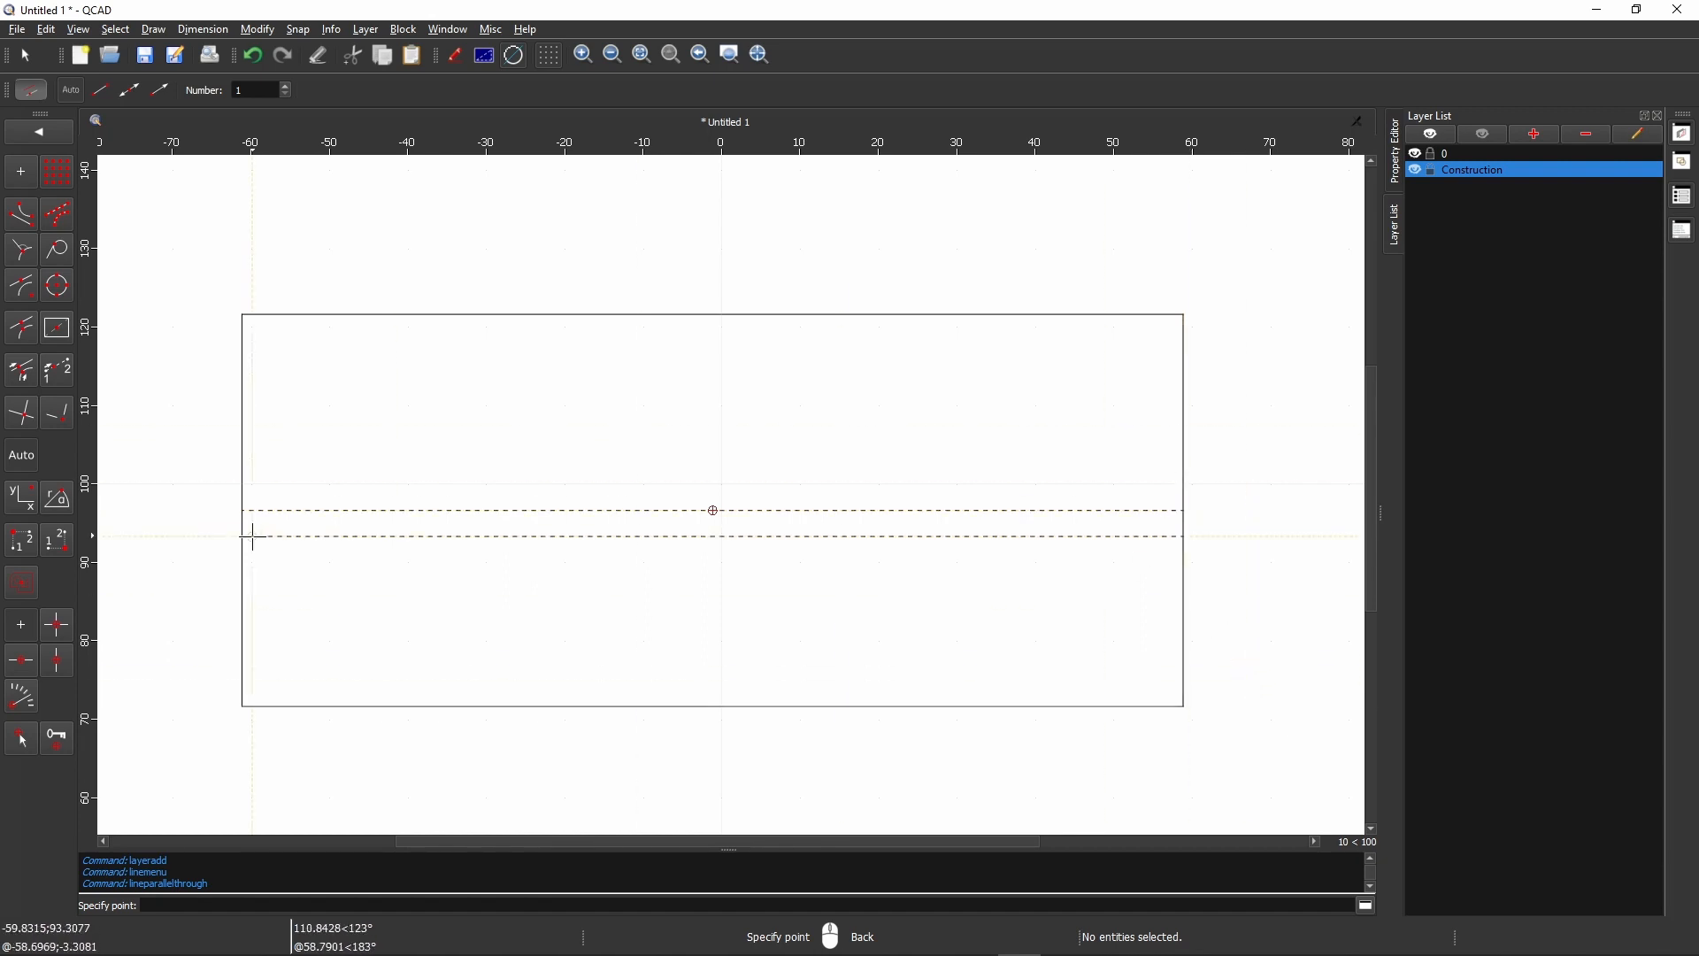
- Draw two vertical construction lines inside the rectangle, parallel to its left and right edges at a distance of 30
left_click(30, 137)
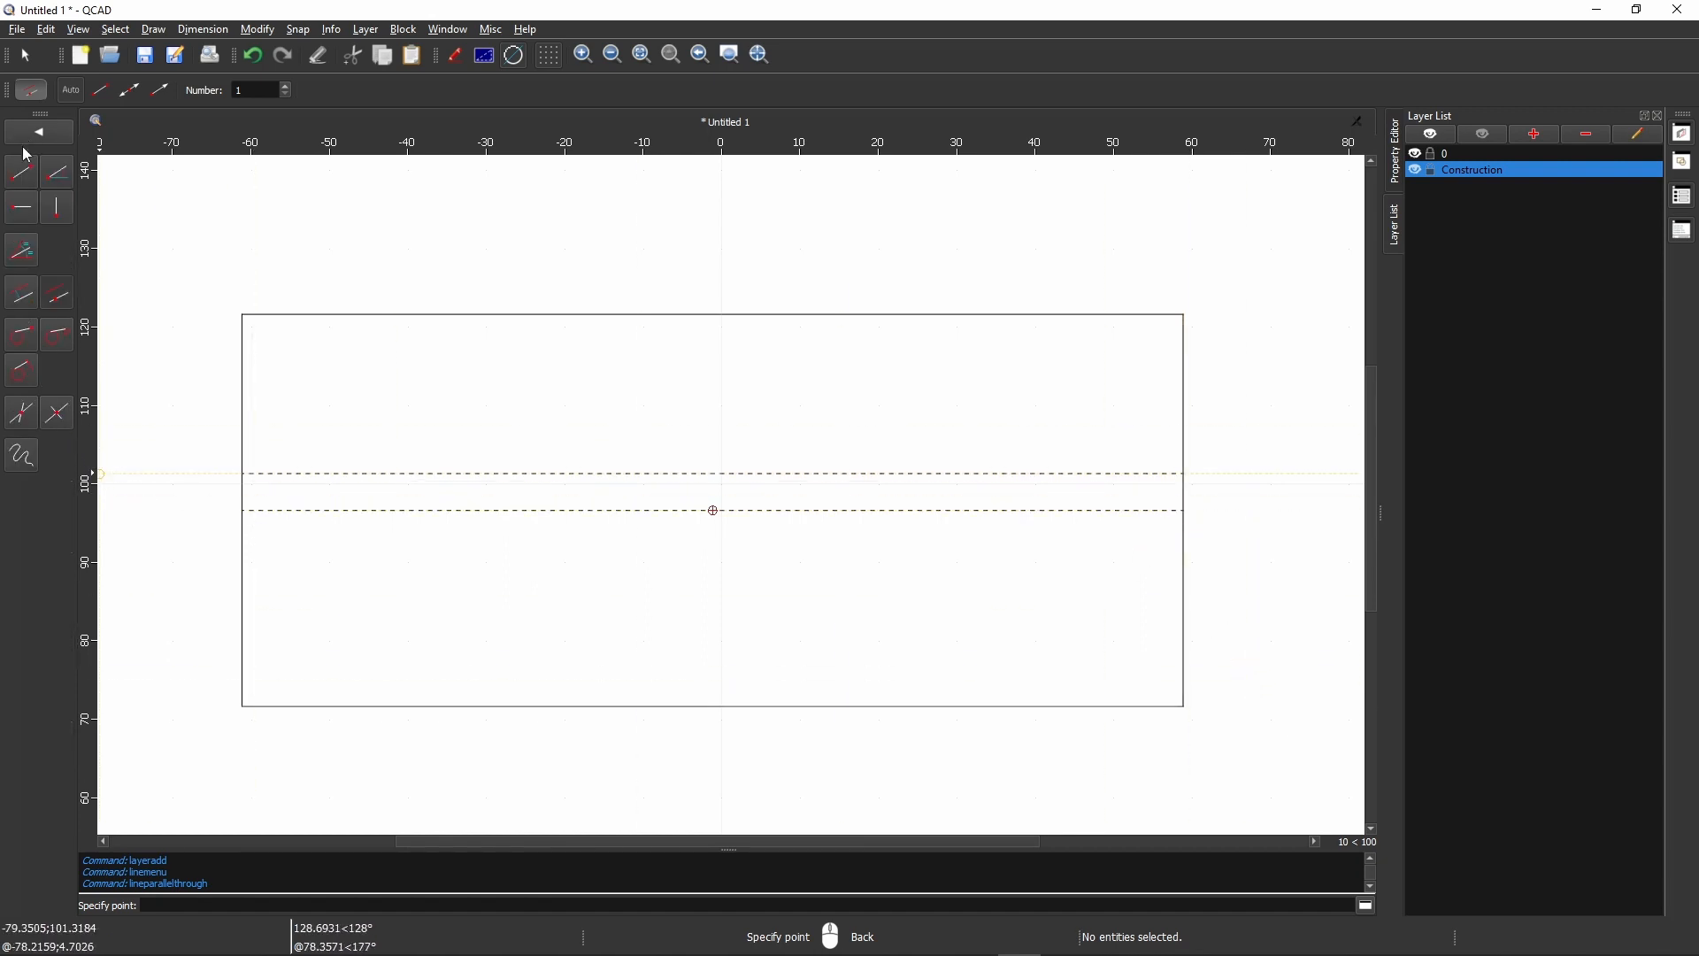
left_click(24, 298)
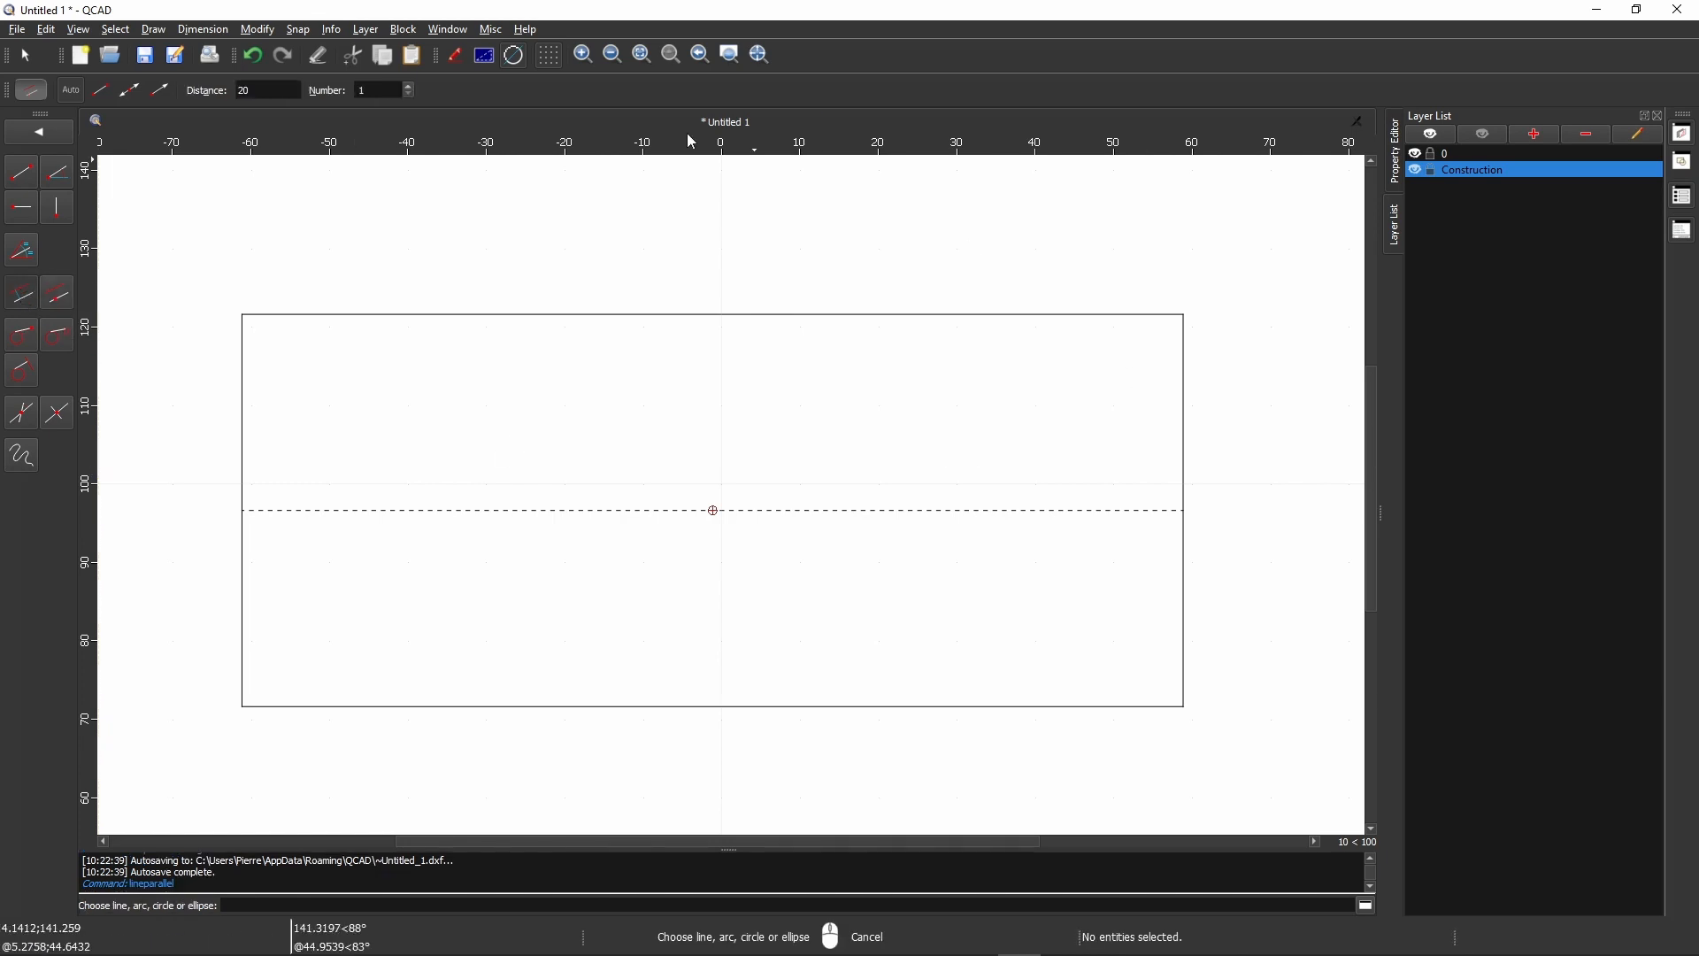
double_click(241, 90)
type("30")
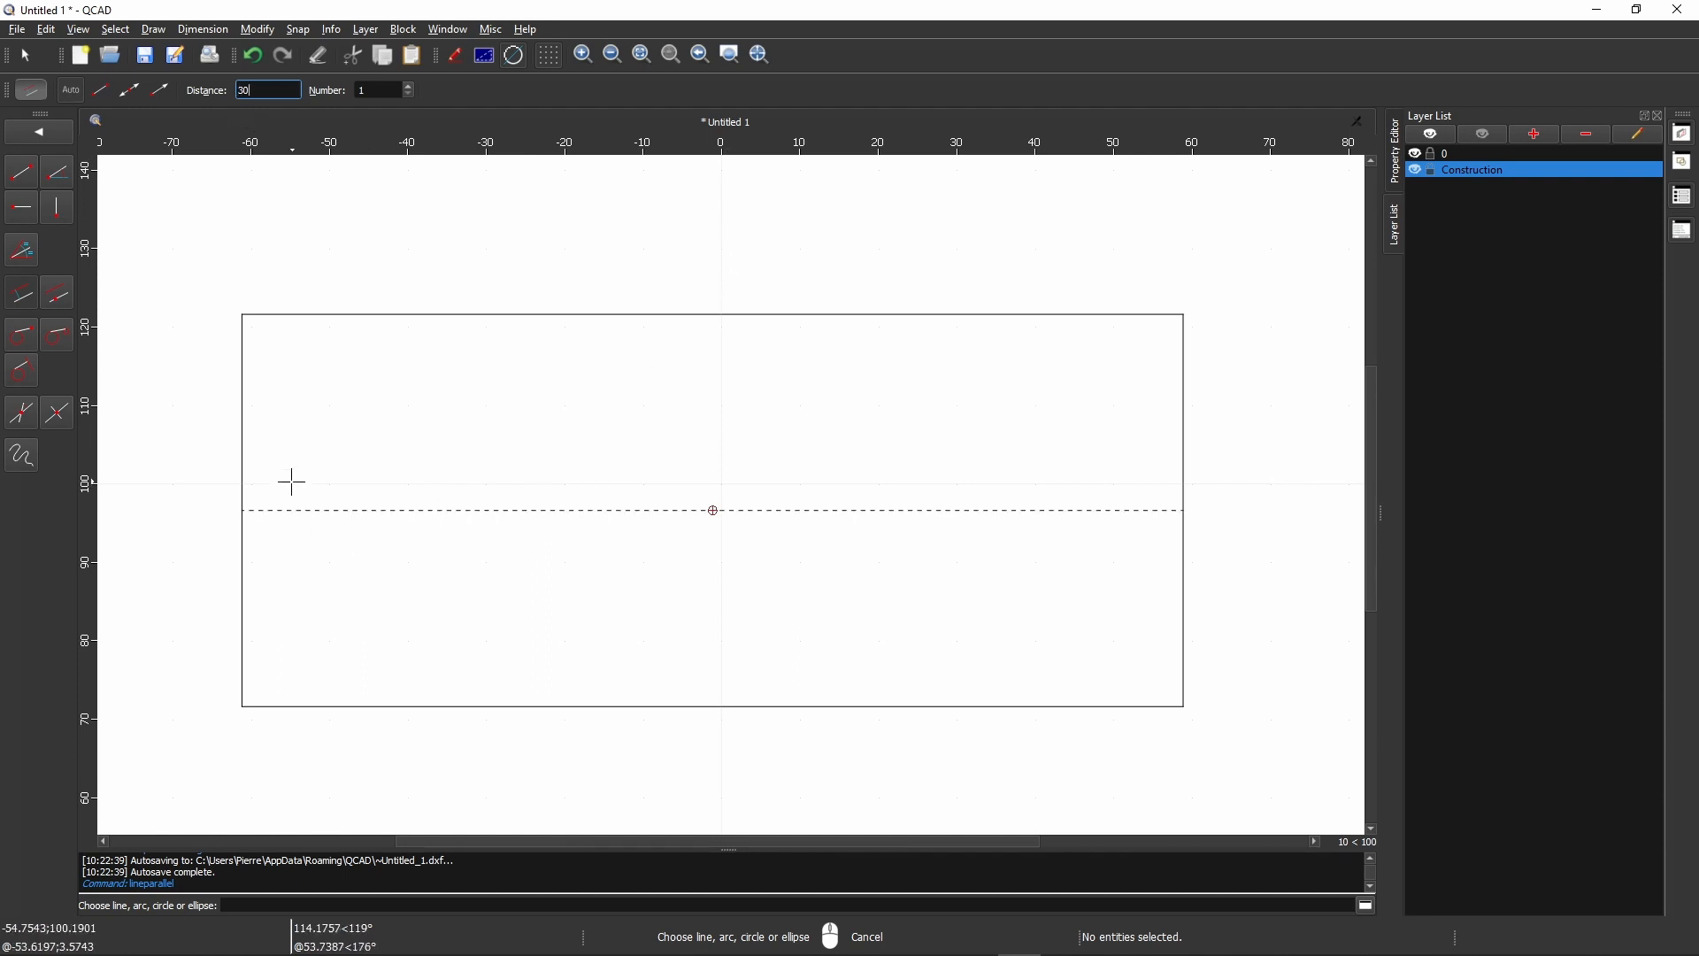
left_click(249, 423)
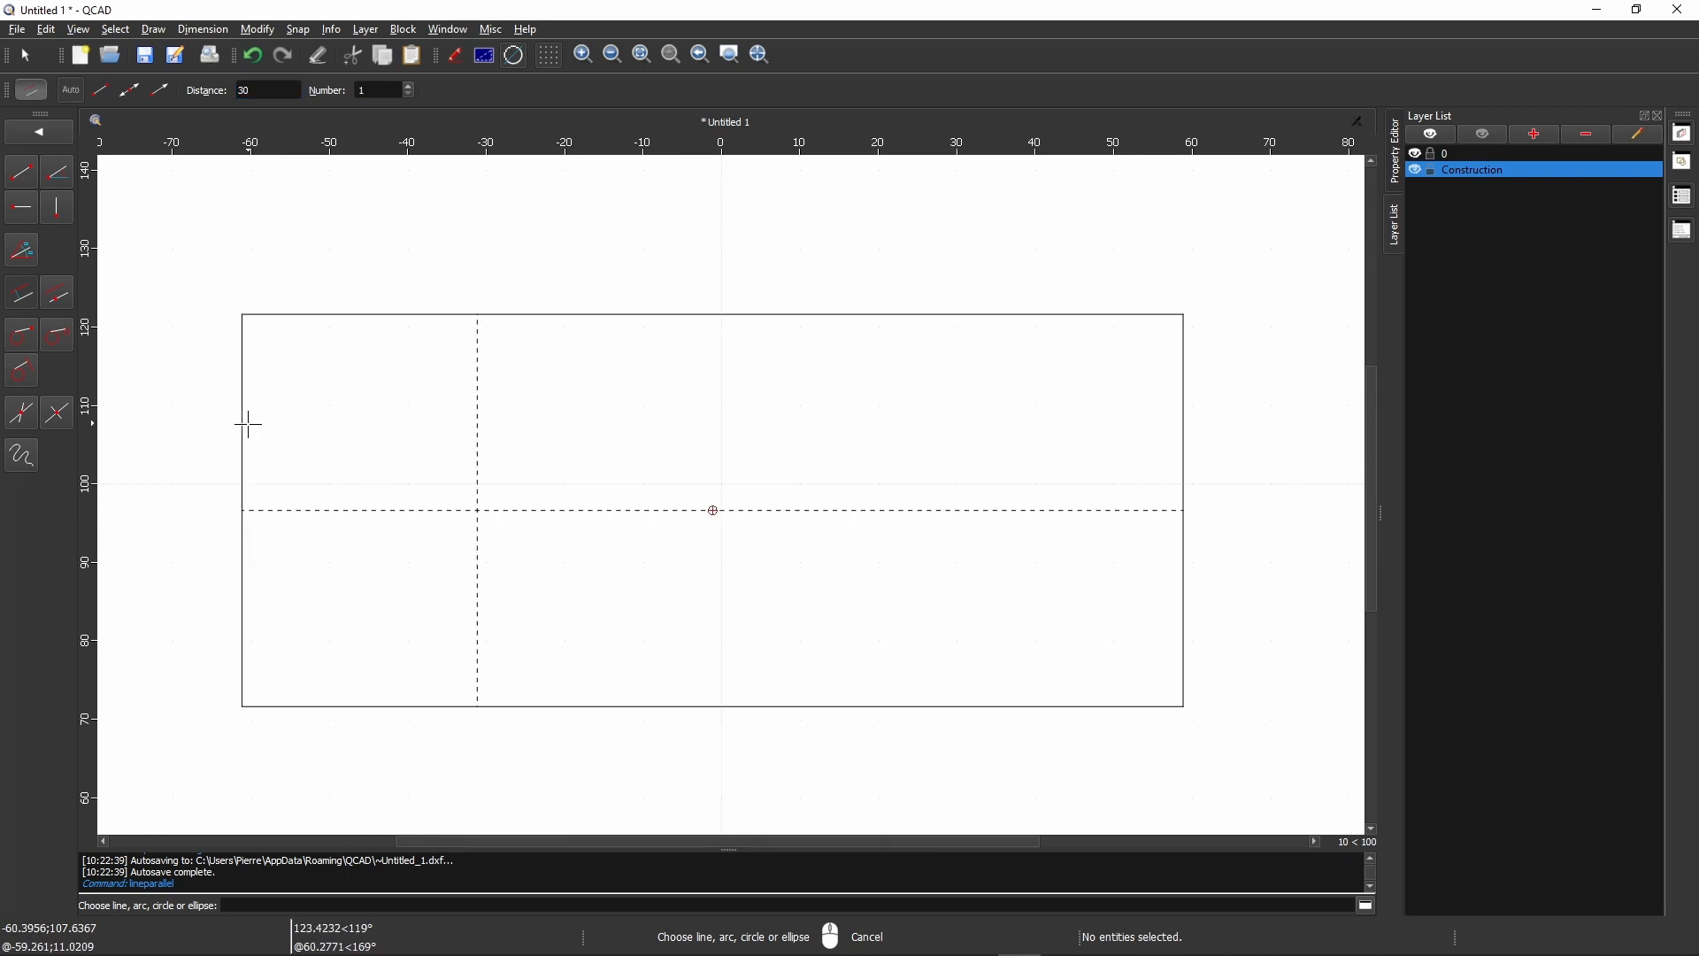
left_click(1183, 447)
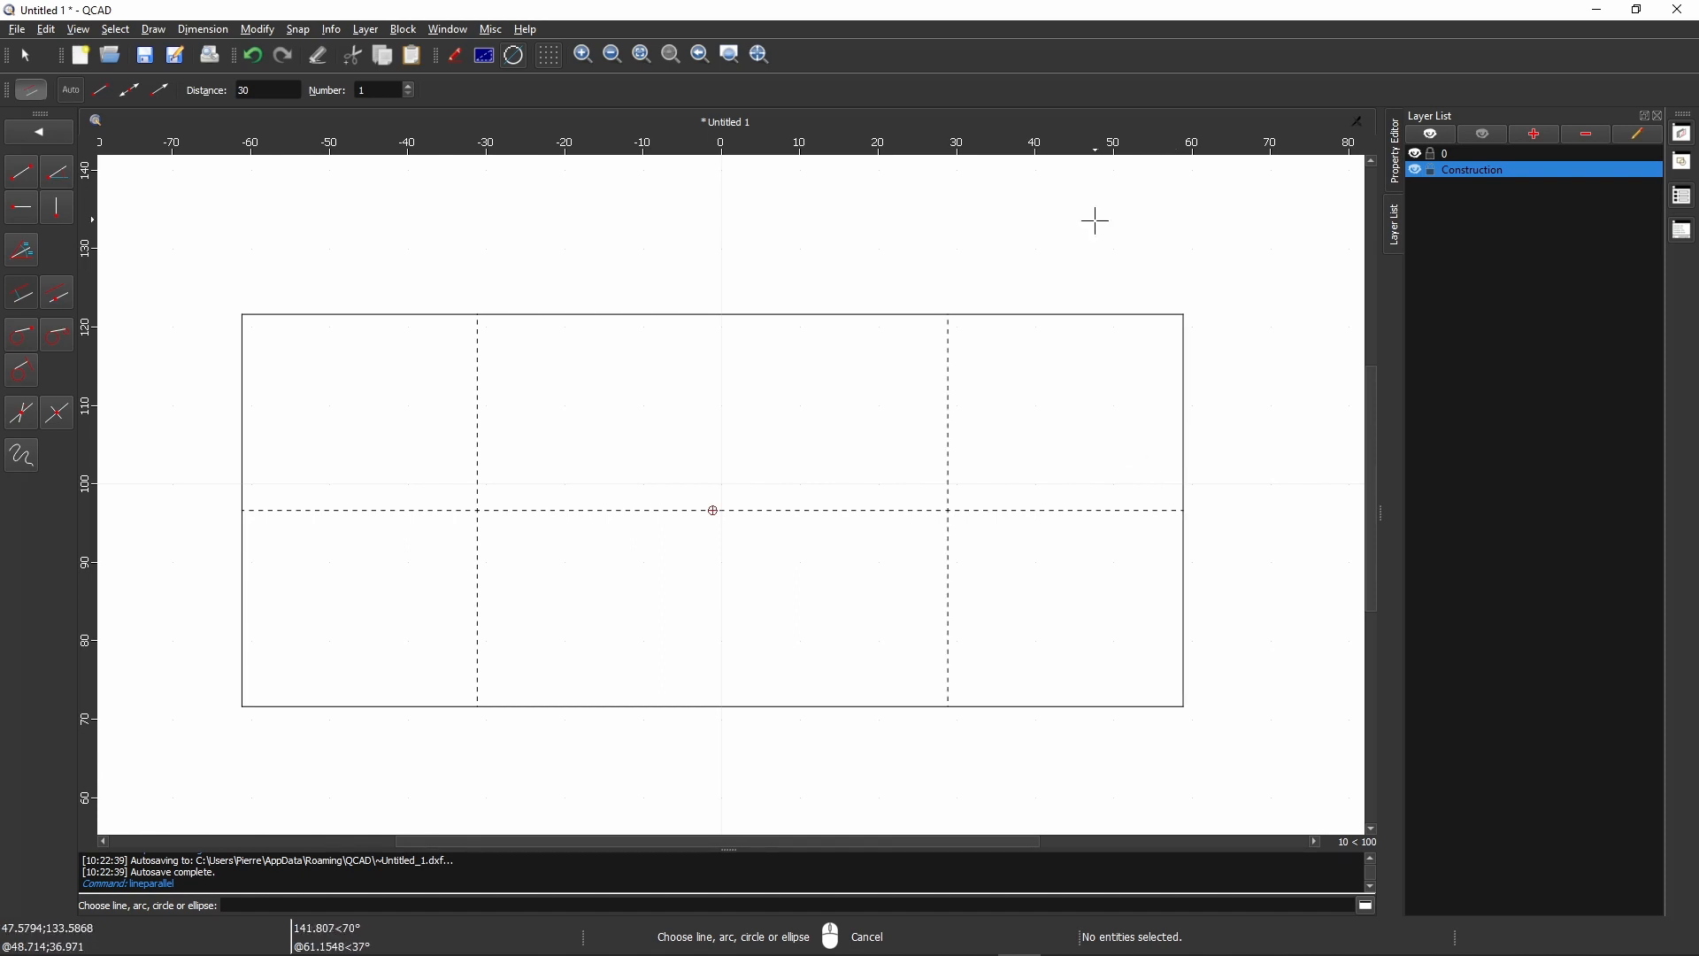
left_click(39, 131)
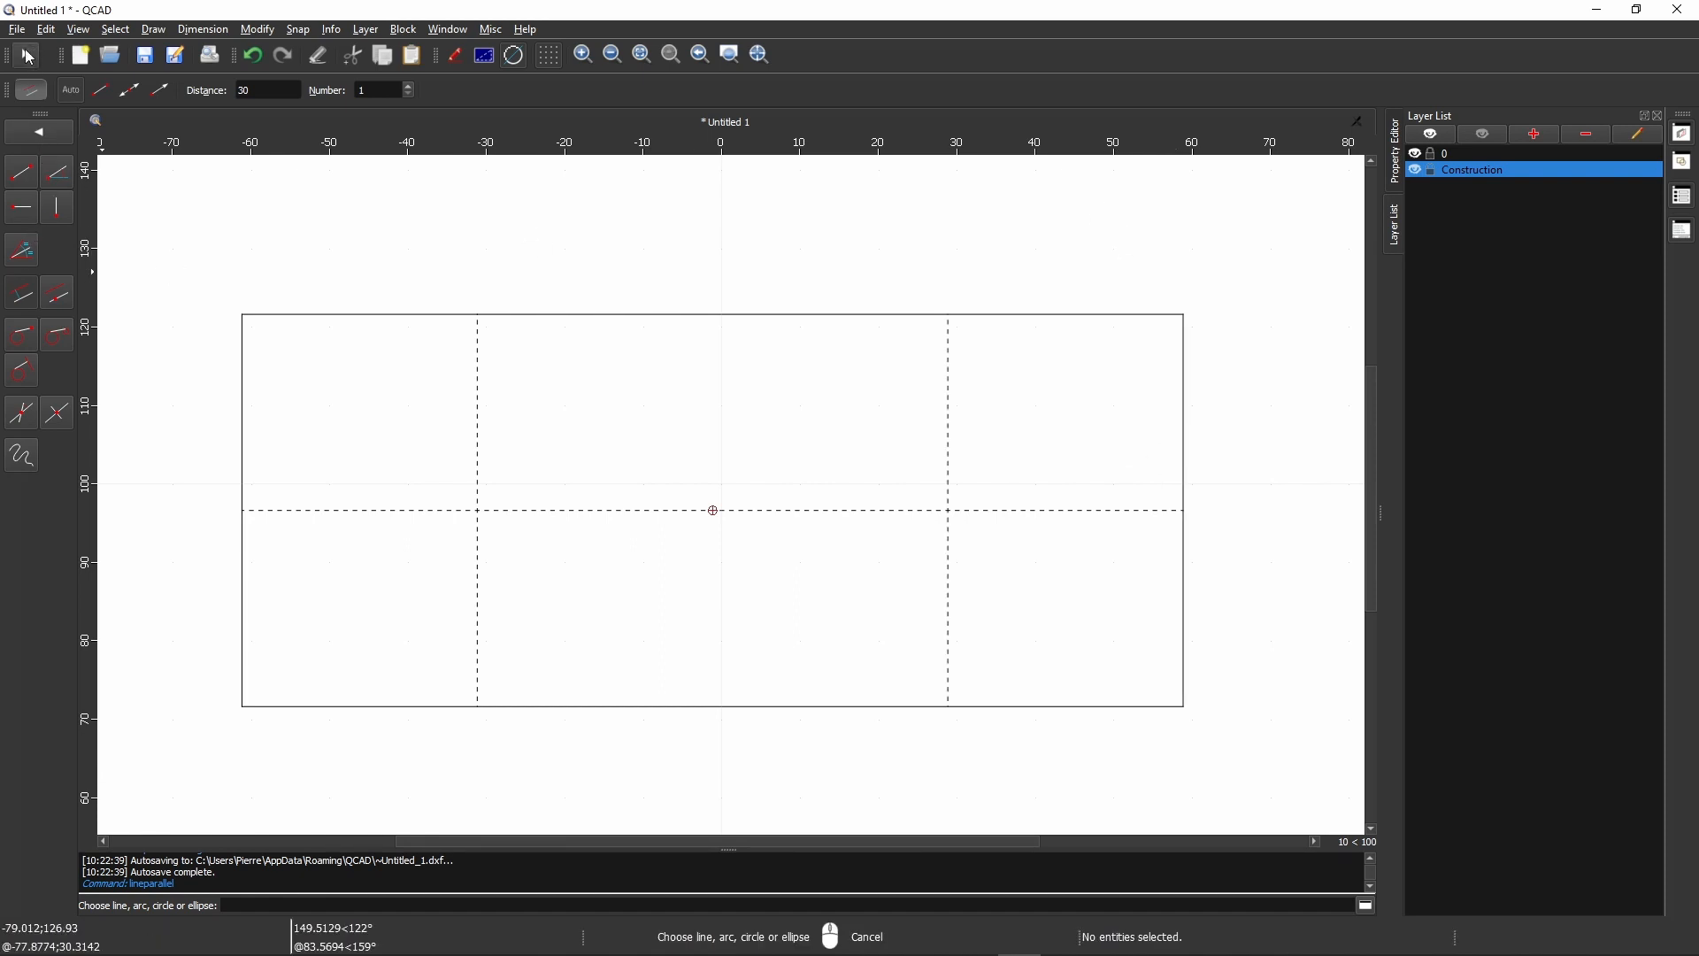
left_click(1417, 171)
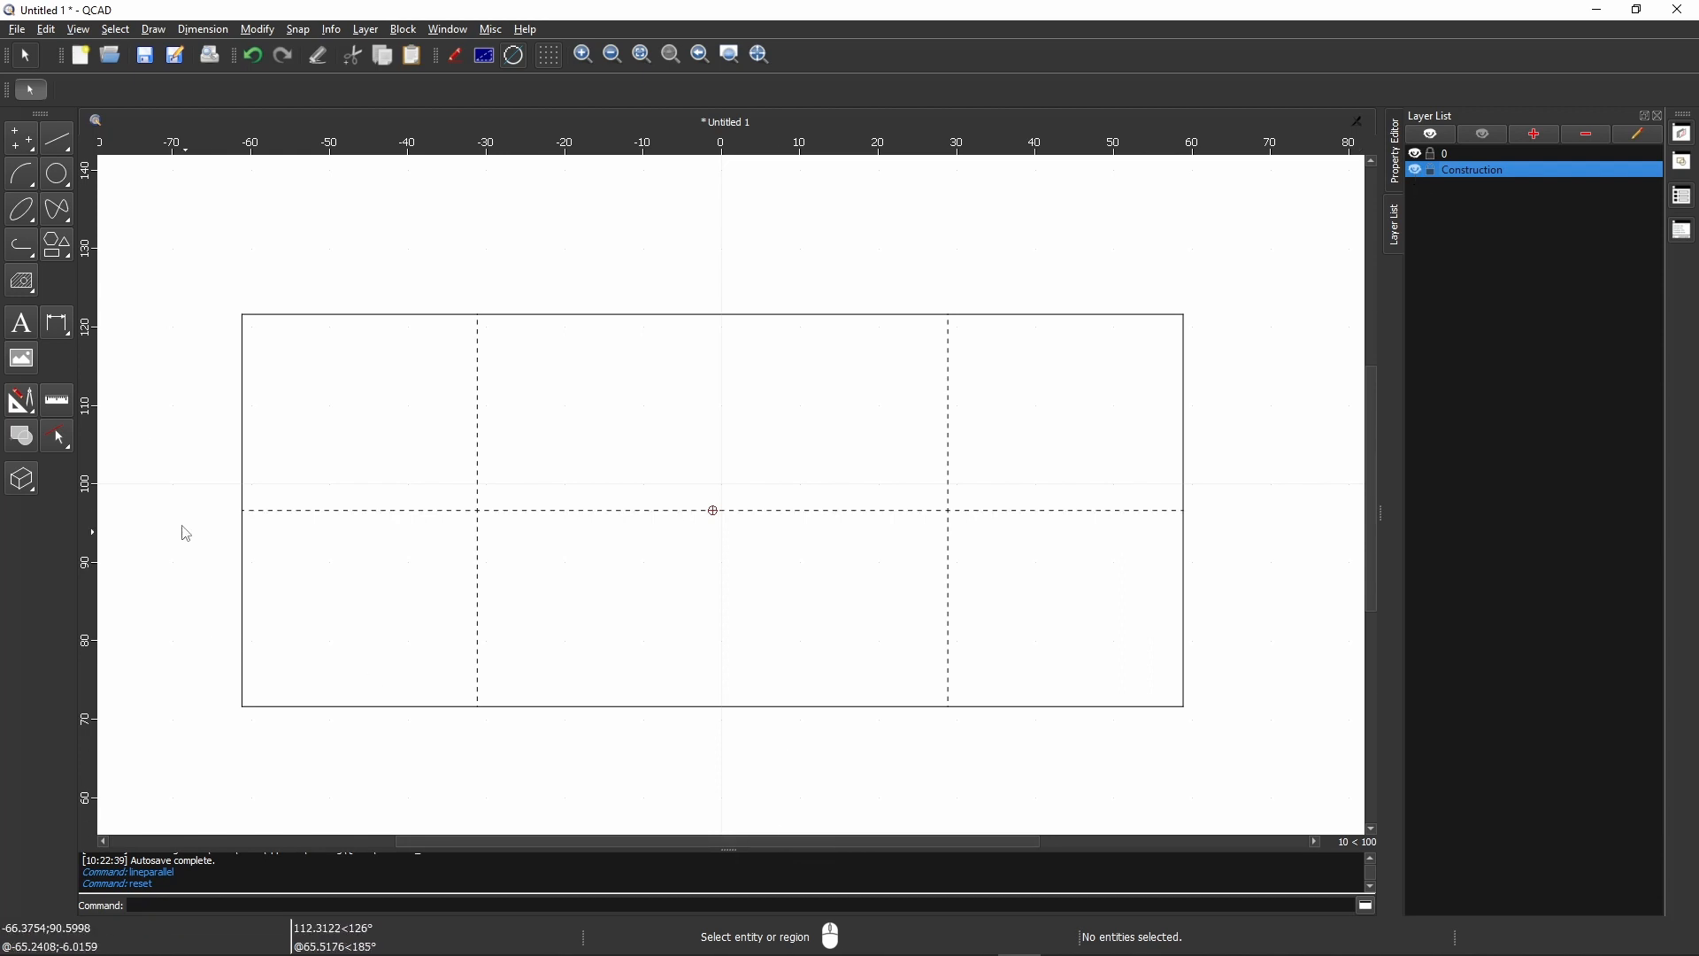
left_click(68, 182)
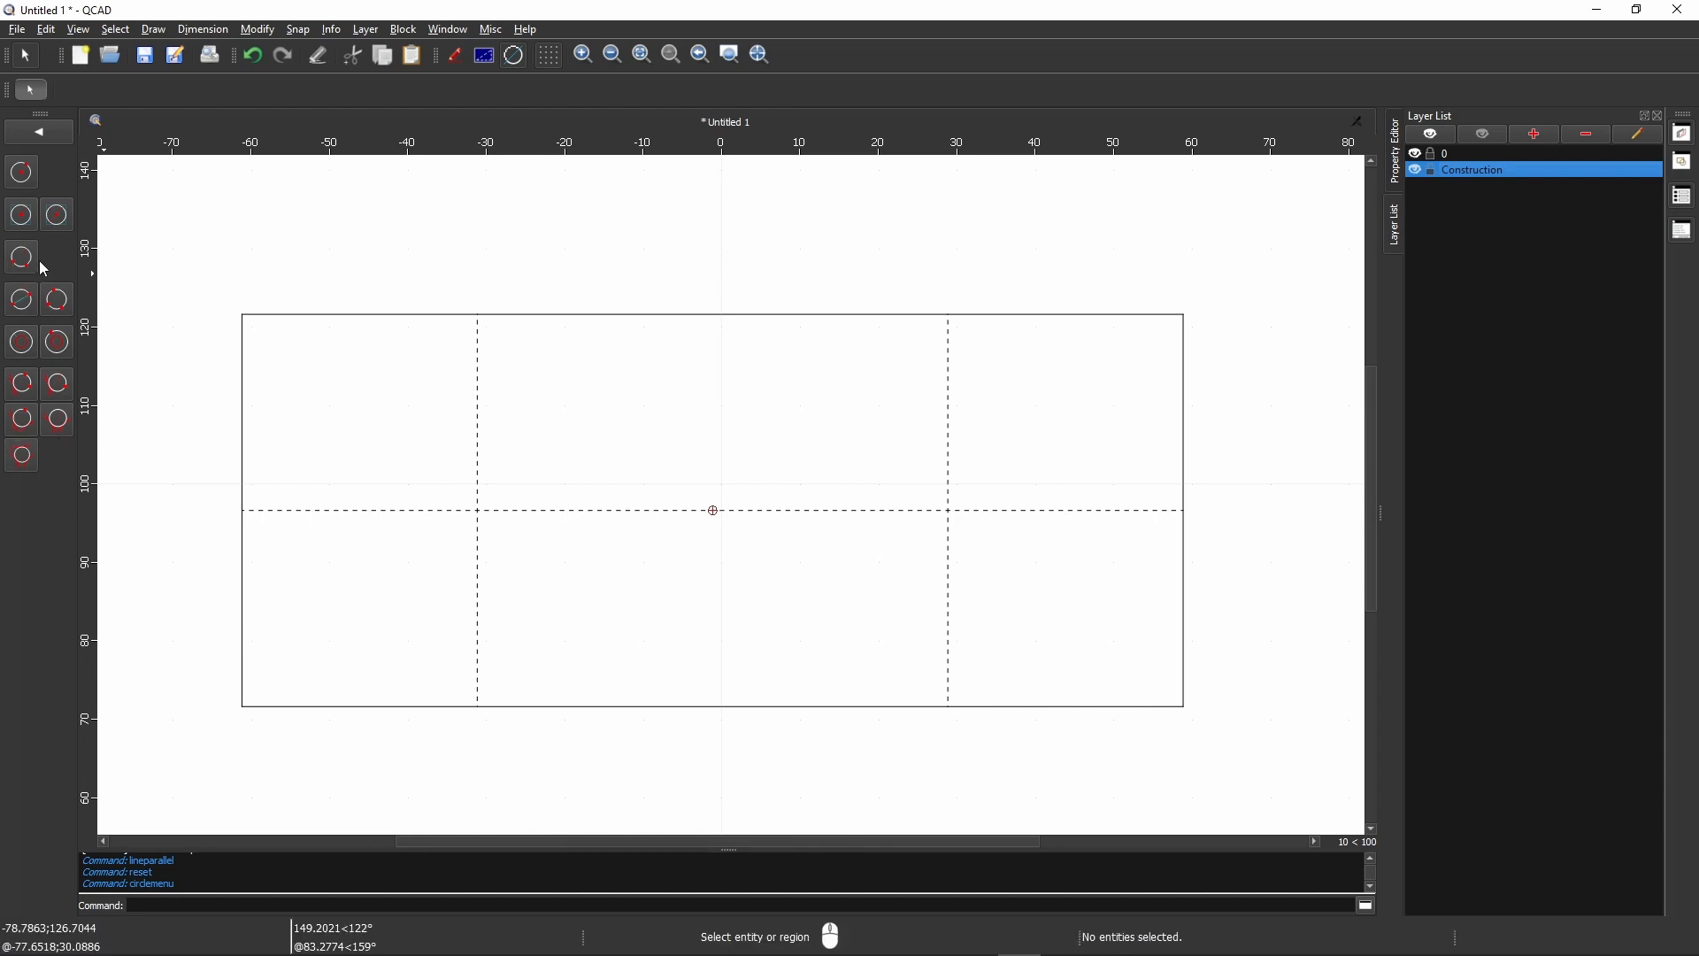
left_click(22, 216)
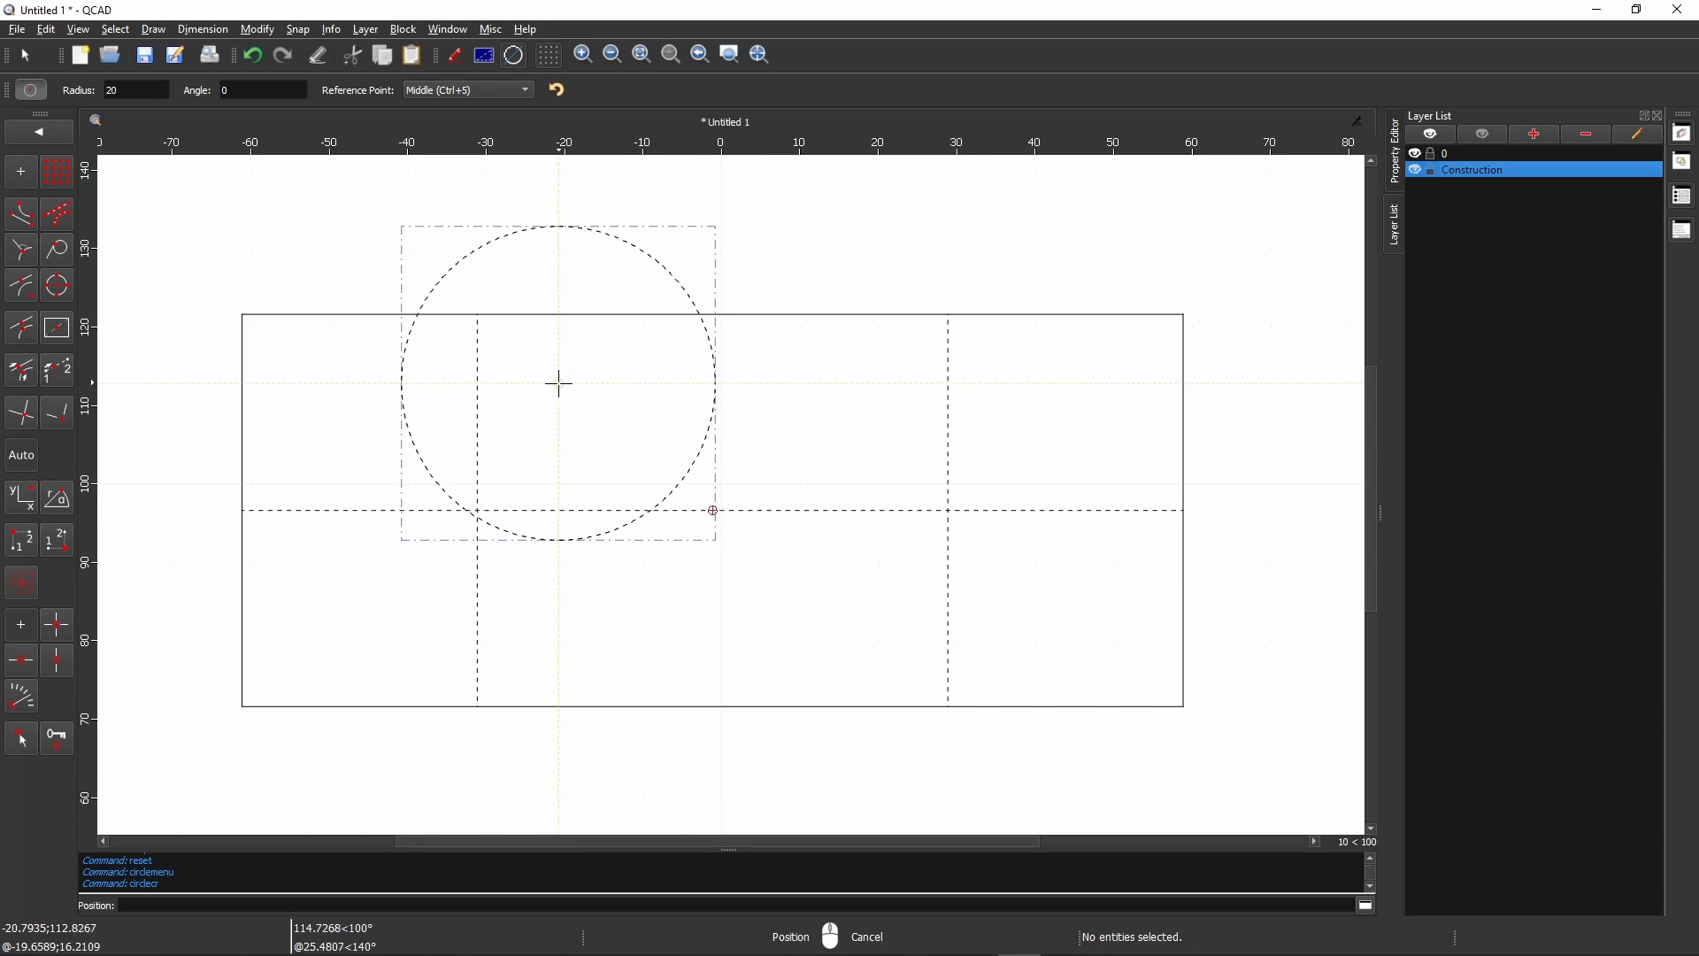
left_click(25, 54)
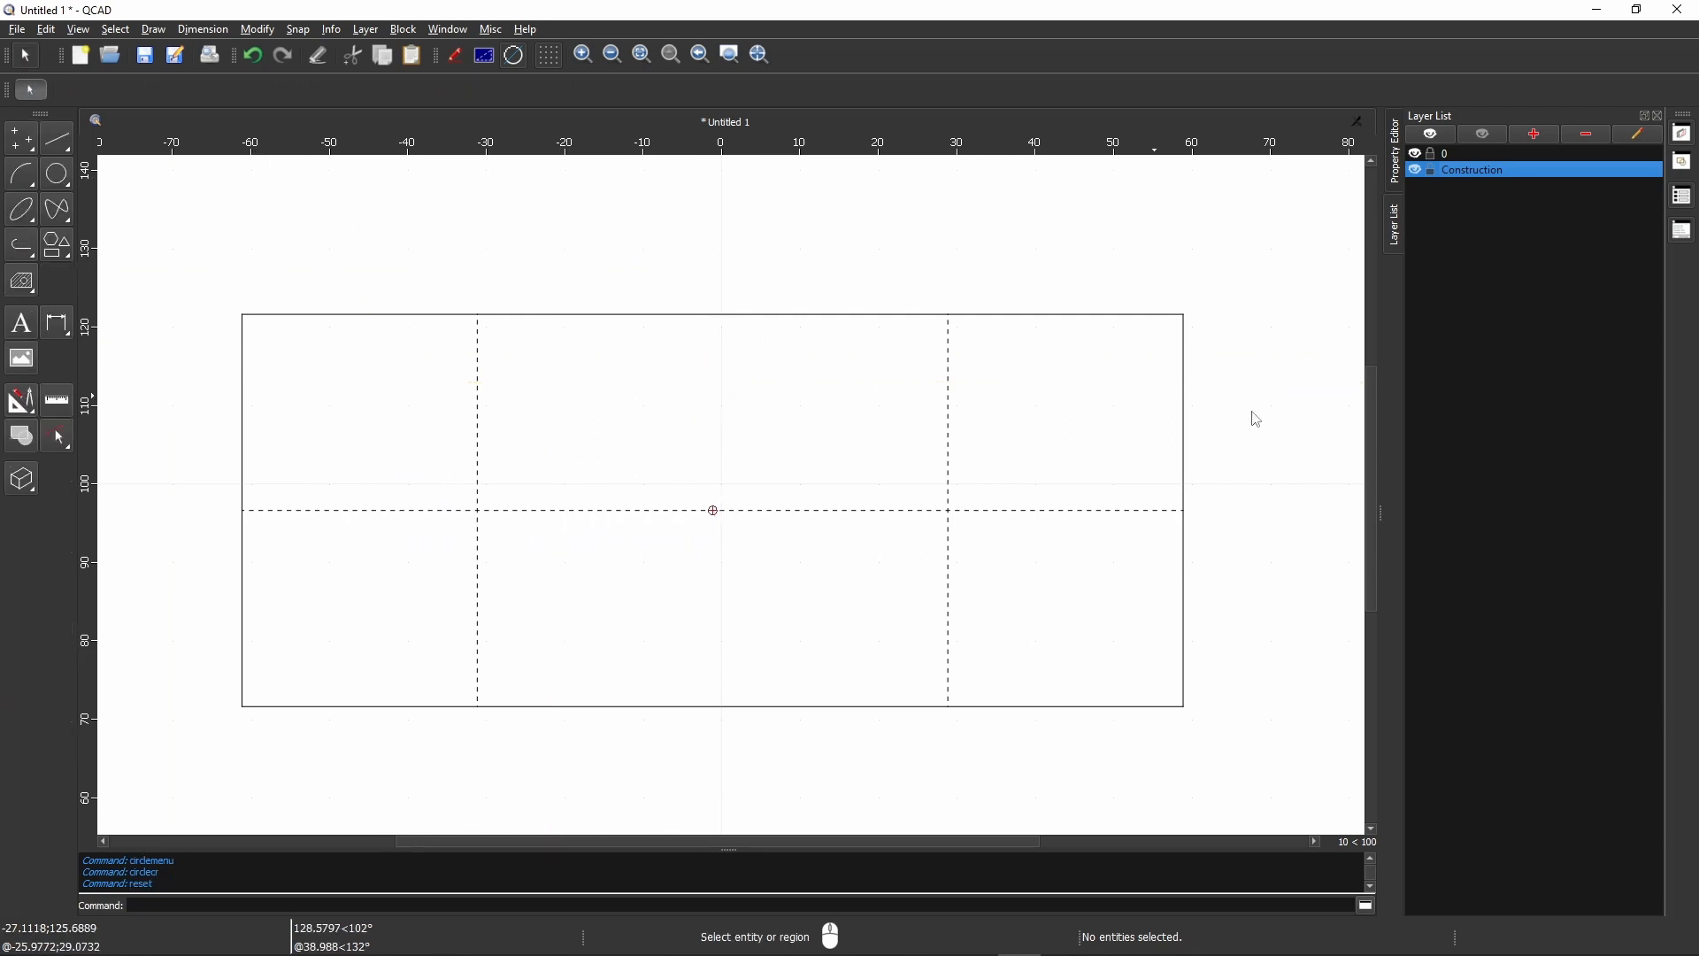
- Make layer 0 active and draw a circle of radius 20 centred on each of the two construction line intersections
left_click(1450, 155)
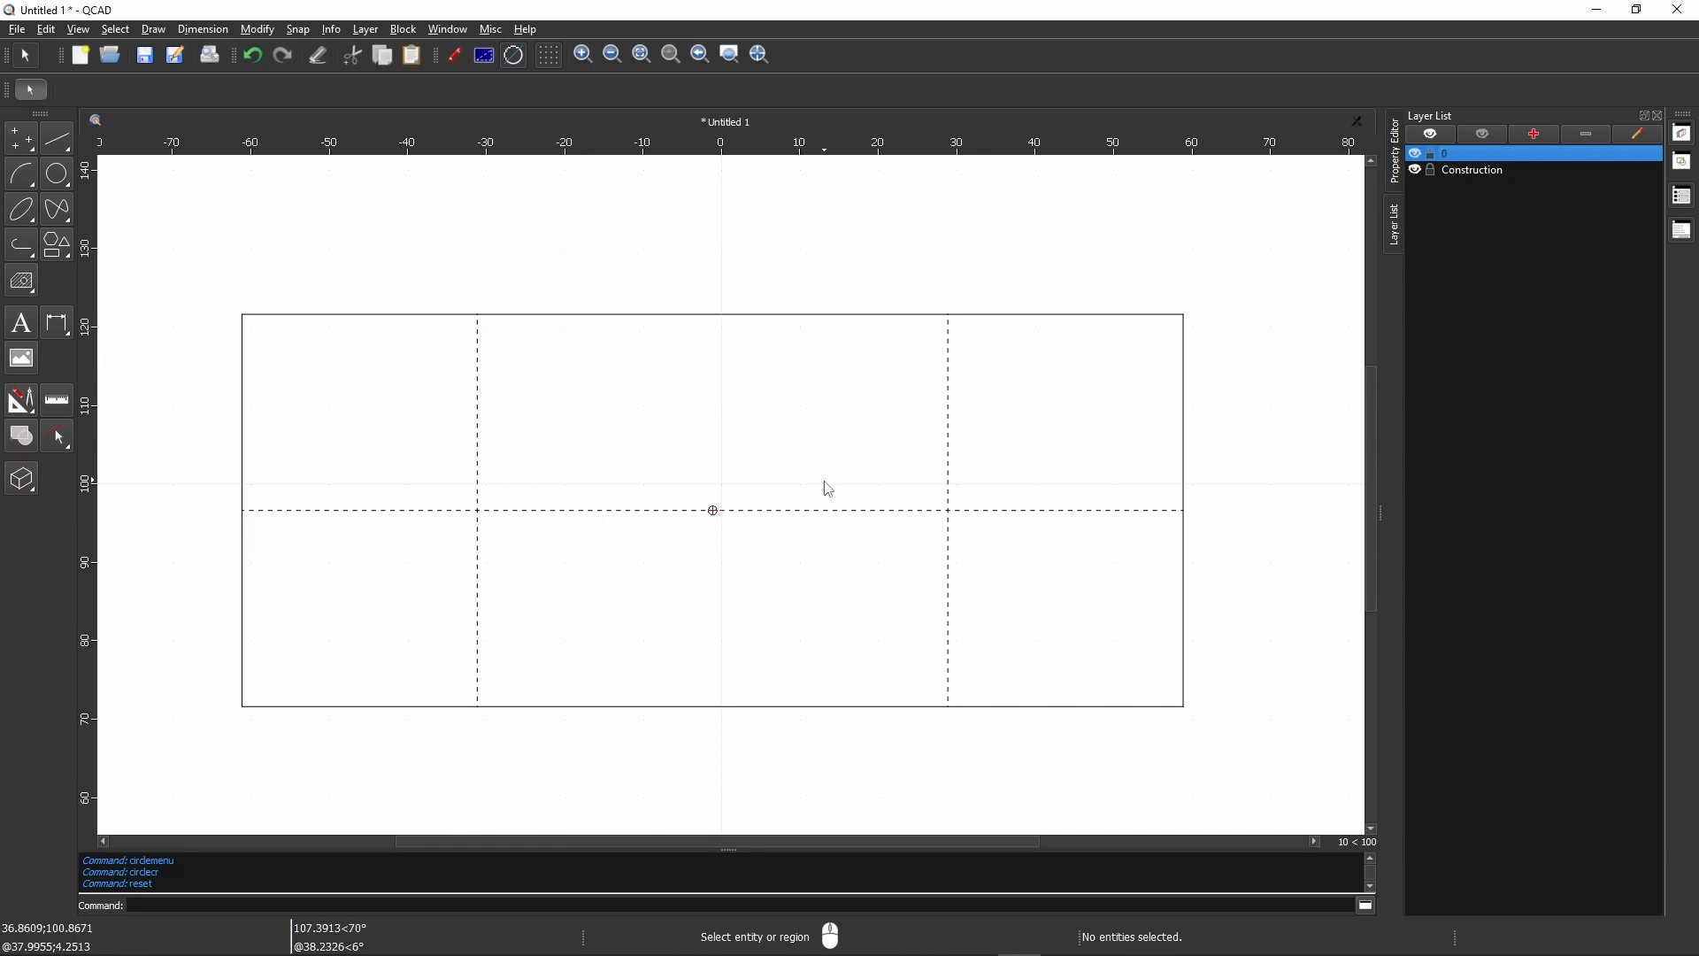
left_click(57, 174)
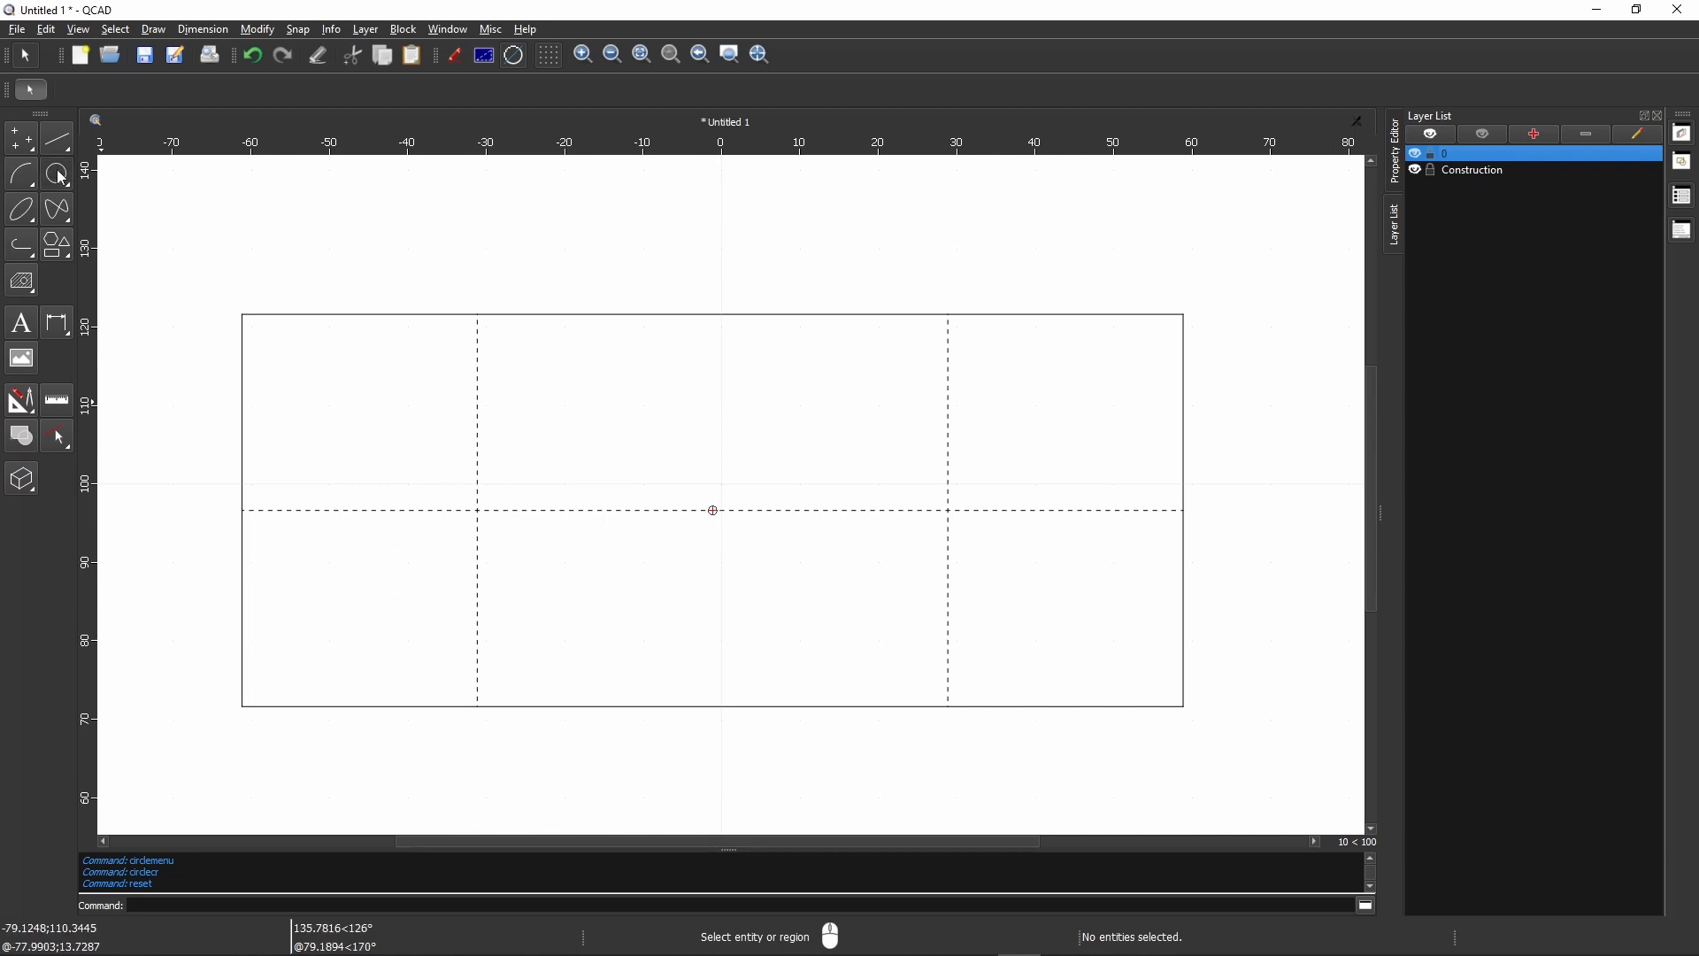
left_click(22, 216)
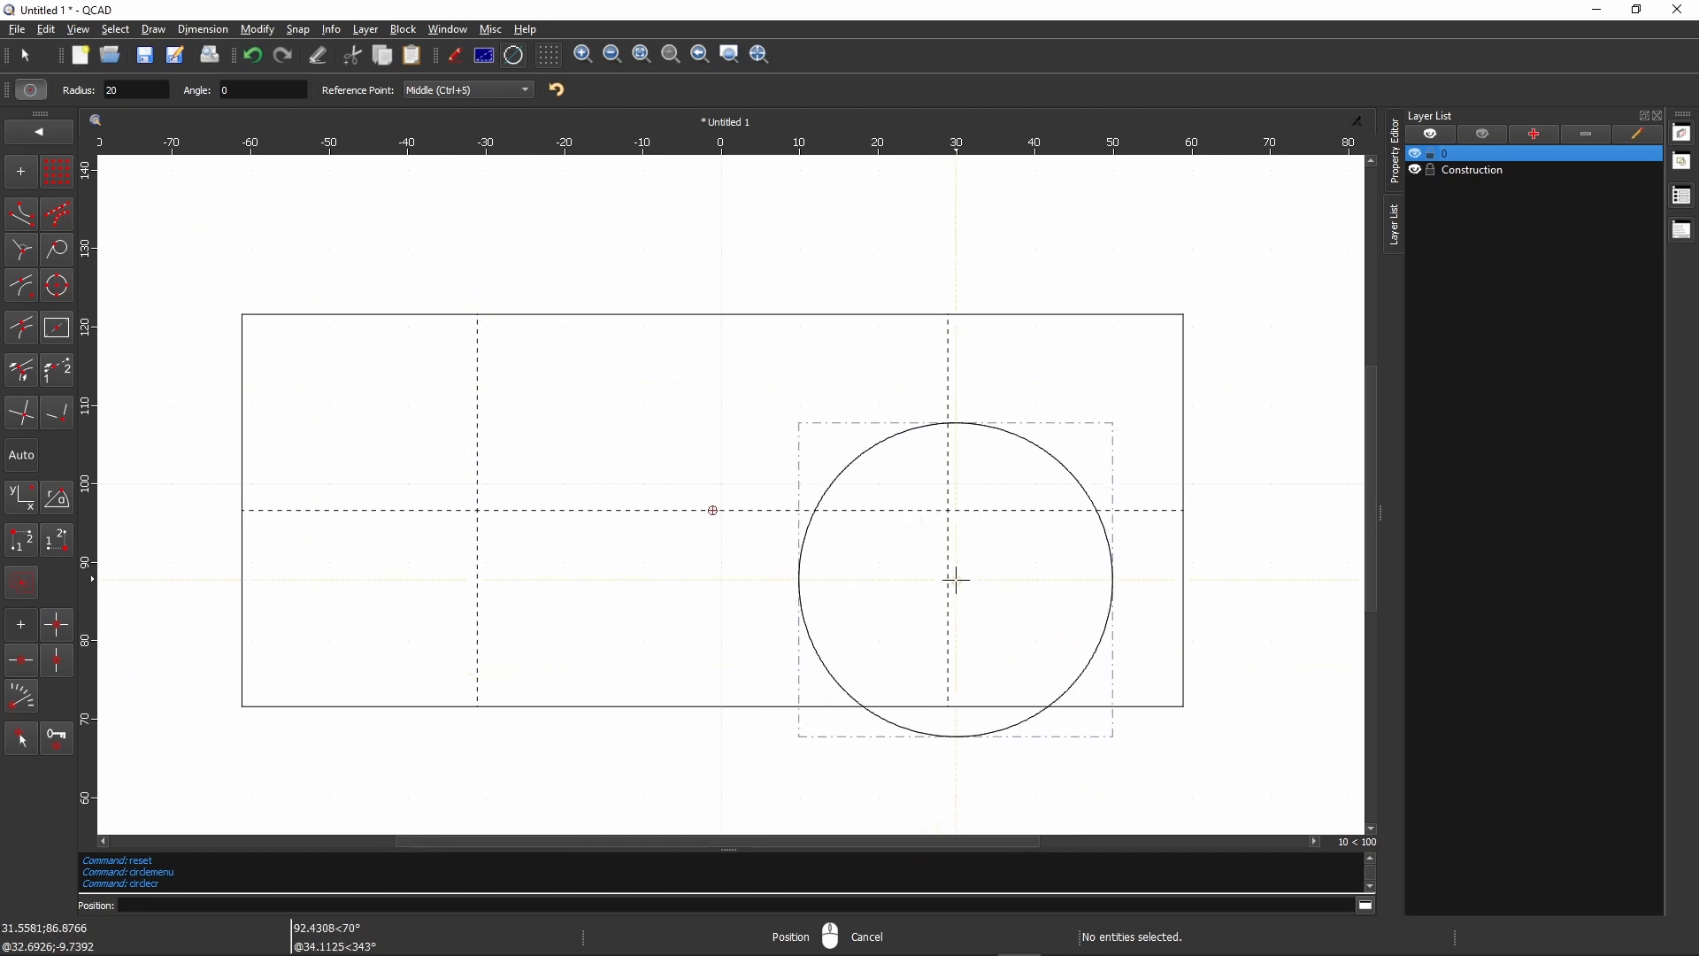
left_click(947, 510)
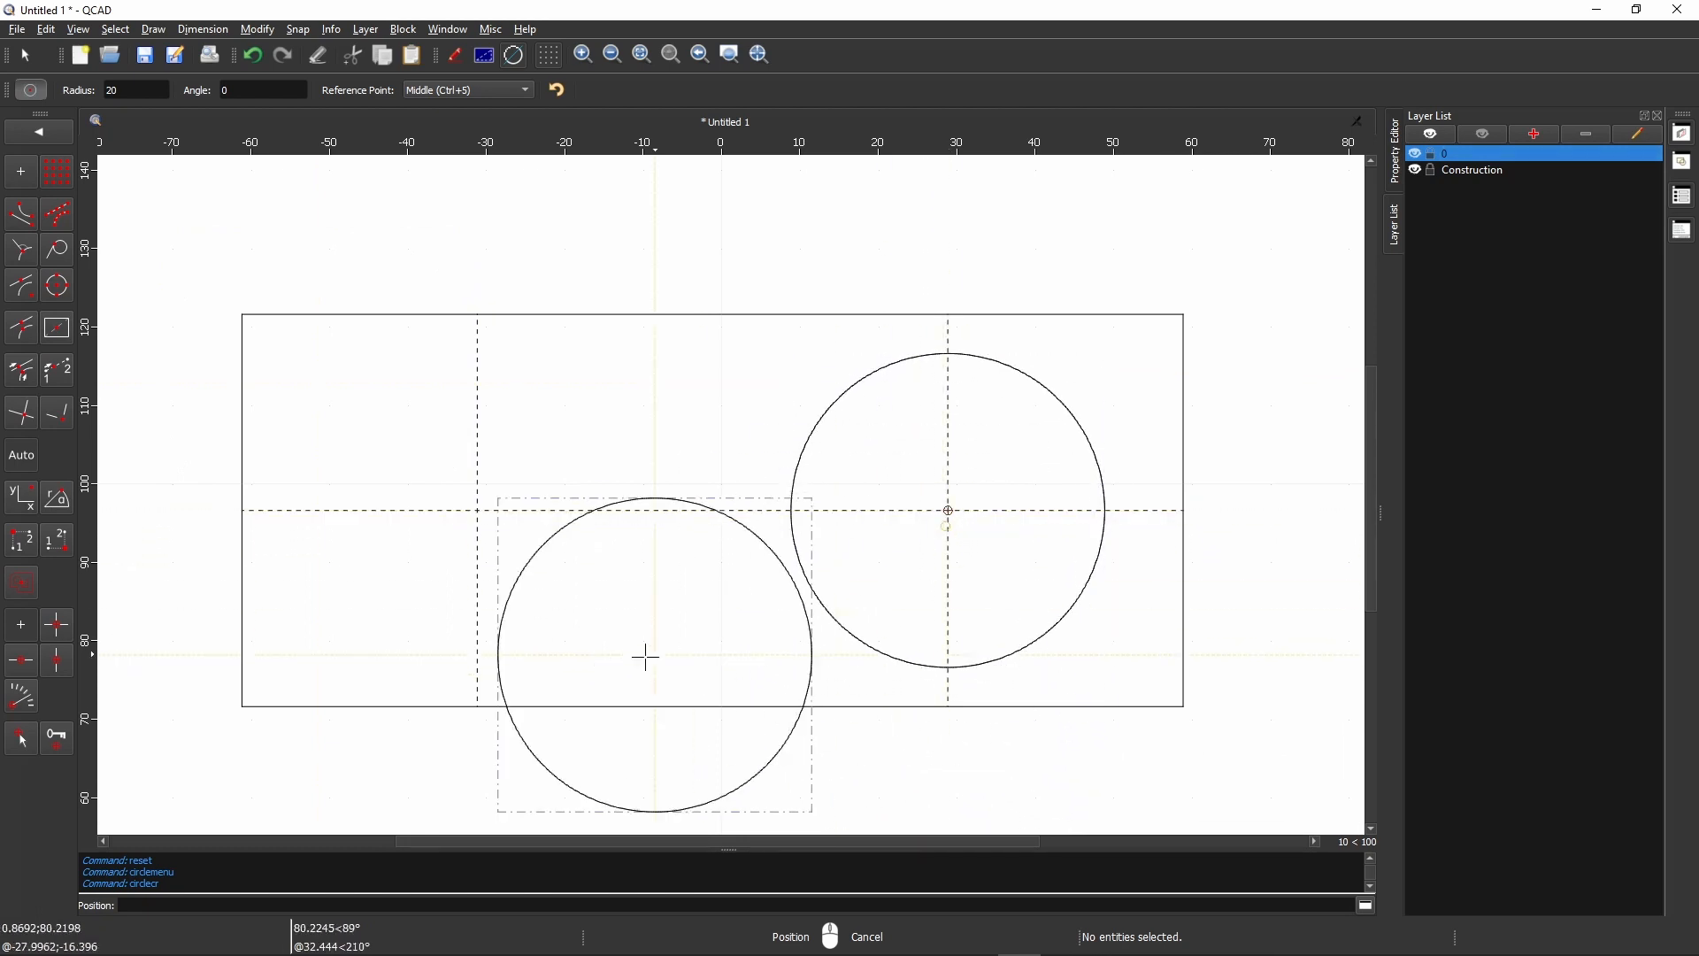
left_click(478, 510)
right_click(761, 504)
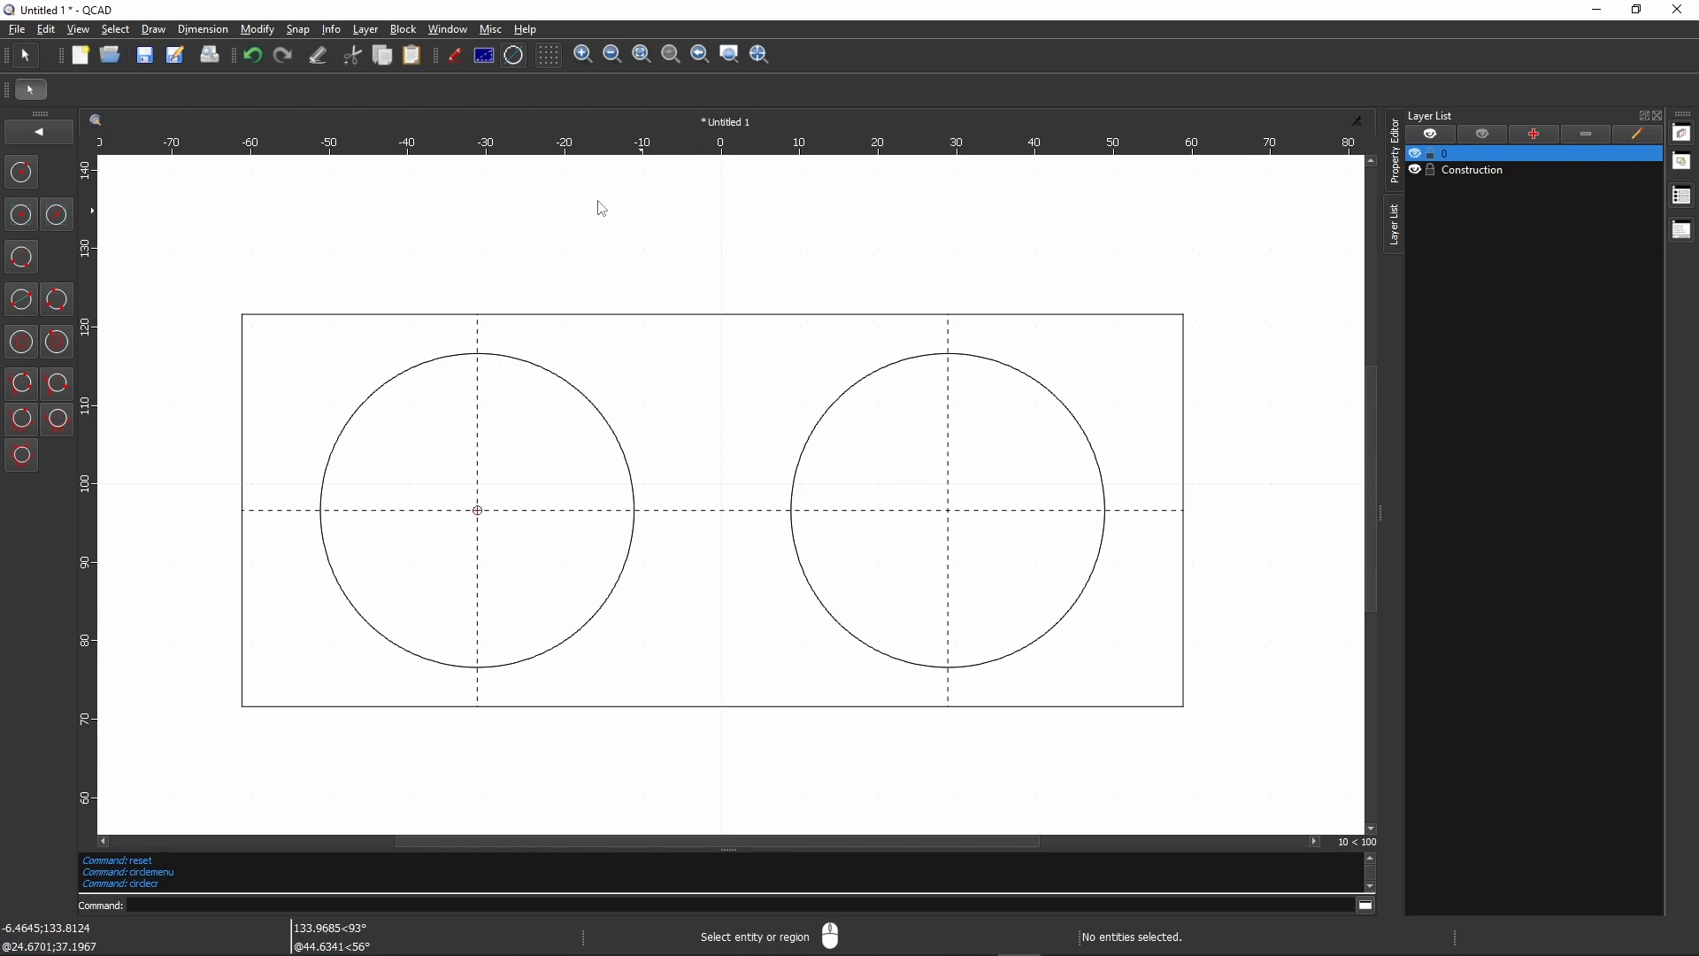
left_click(25, 59)
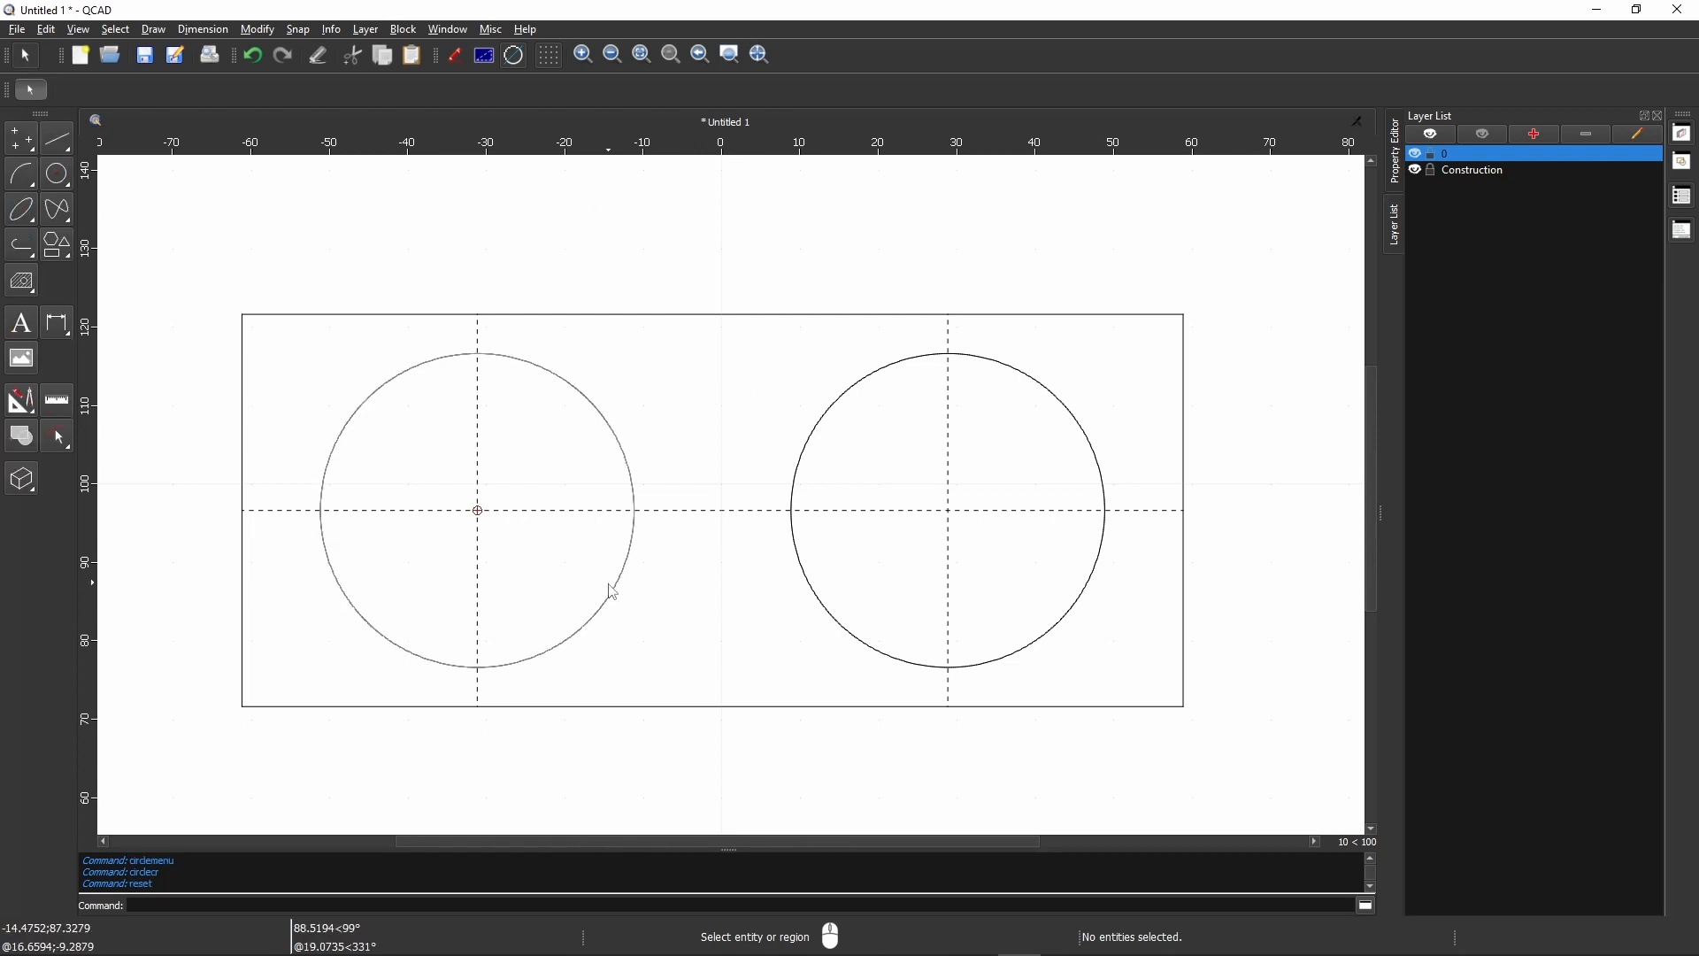
- Hide the Construction layer and add a radial dimension inside the left circle
scroll(613, 592, "down", 2)
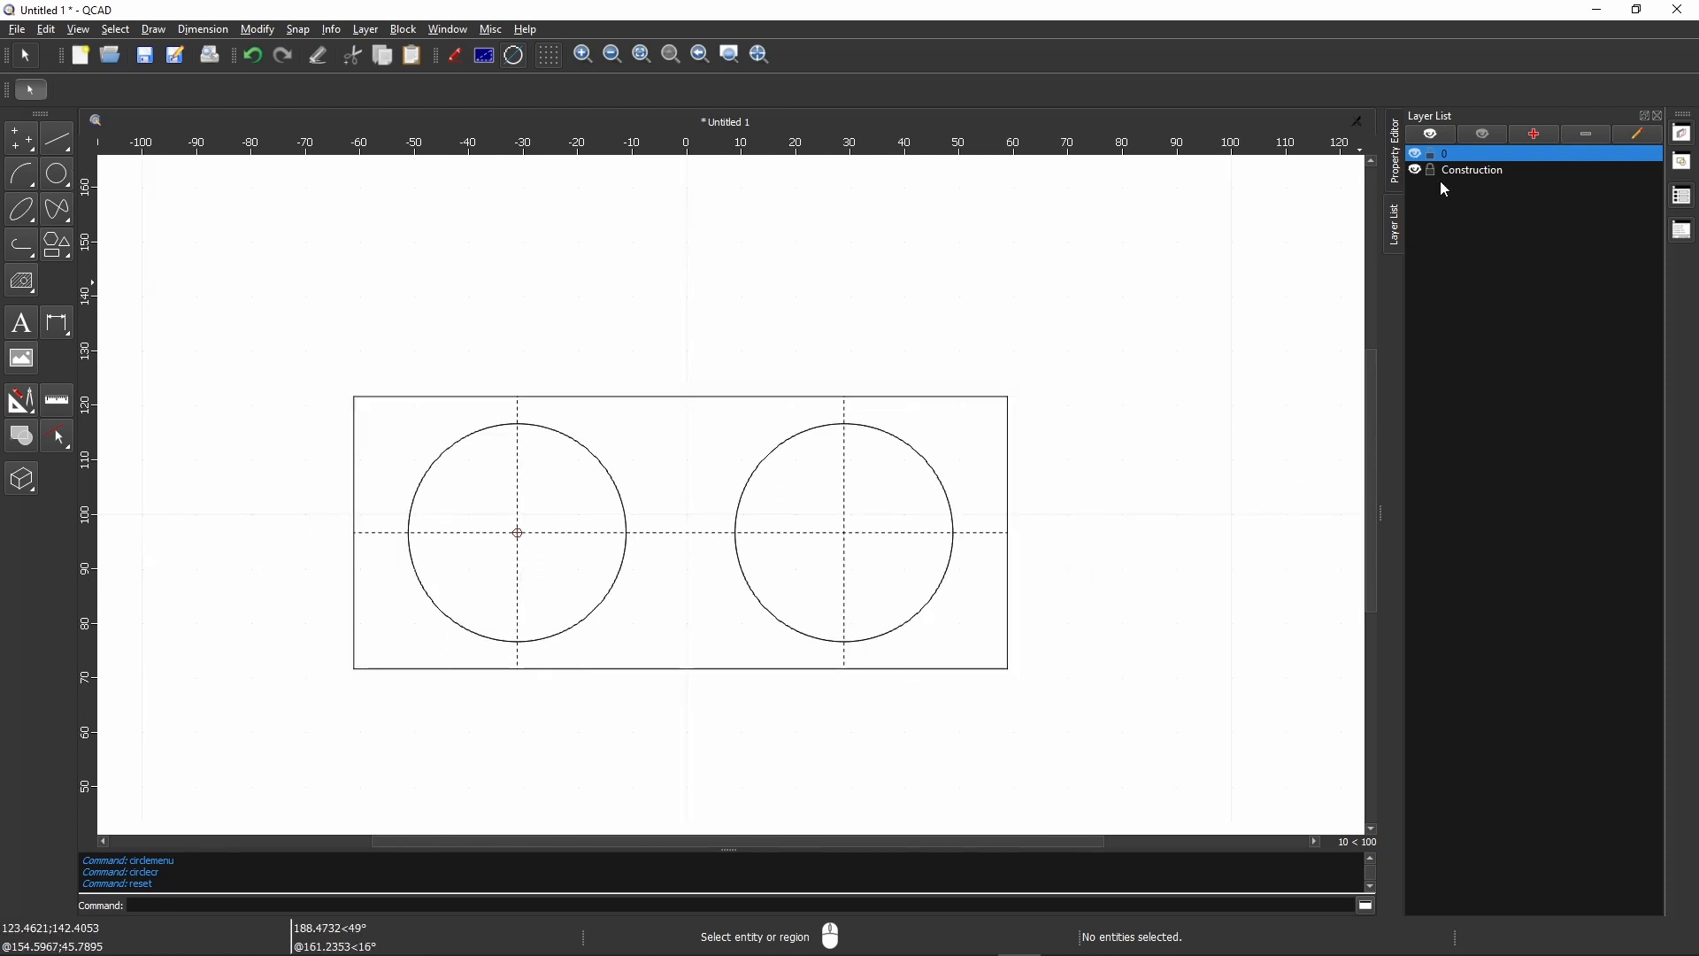
left_click(1416, 171)
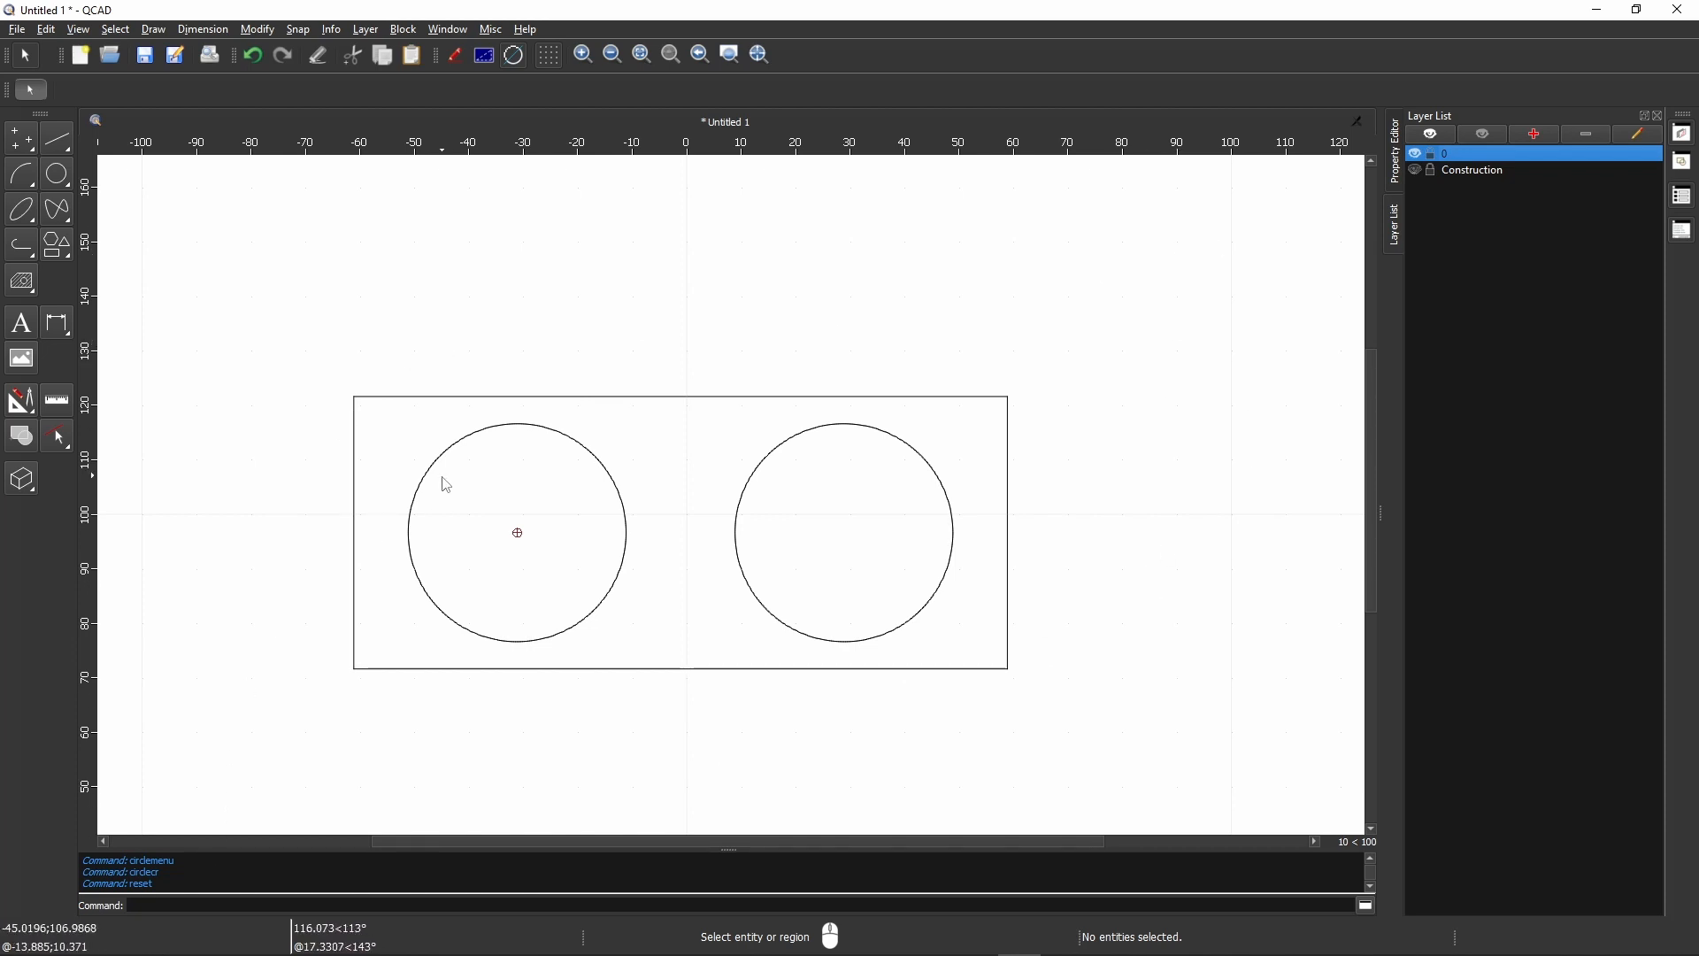
left_click(457, 446)
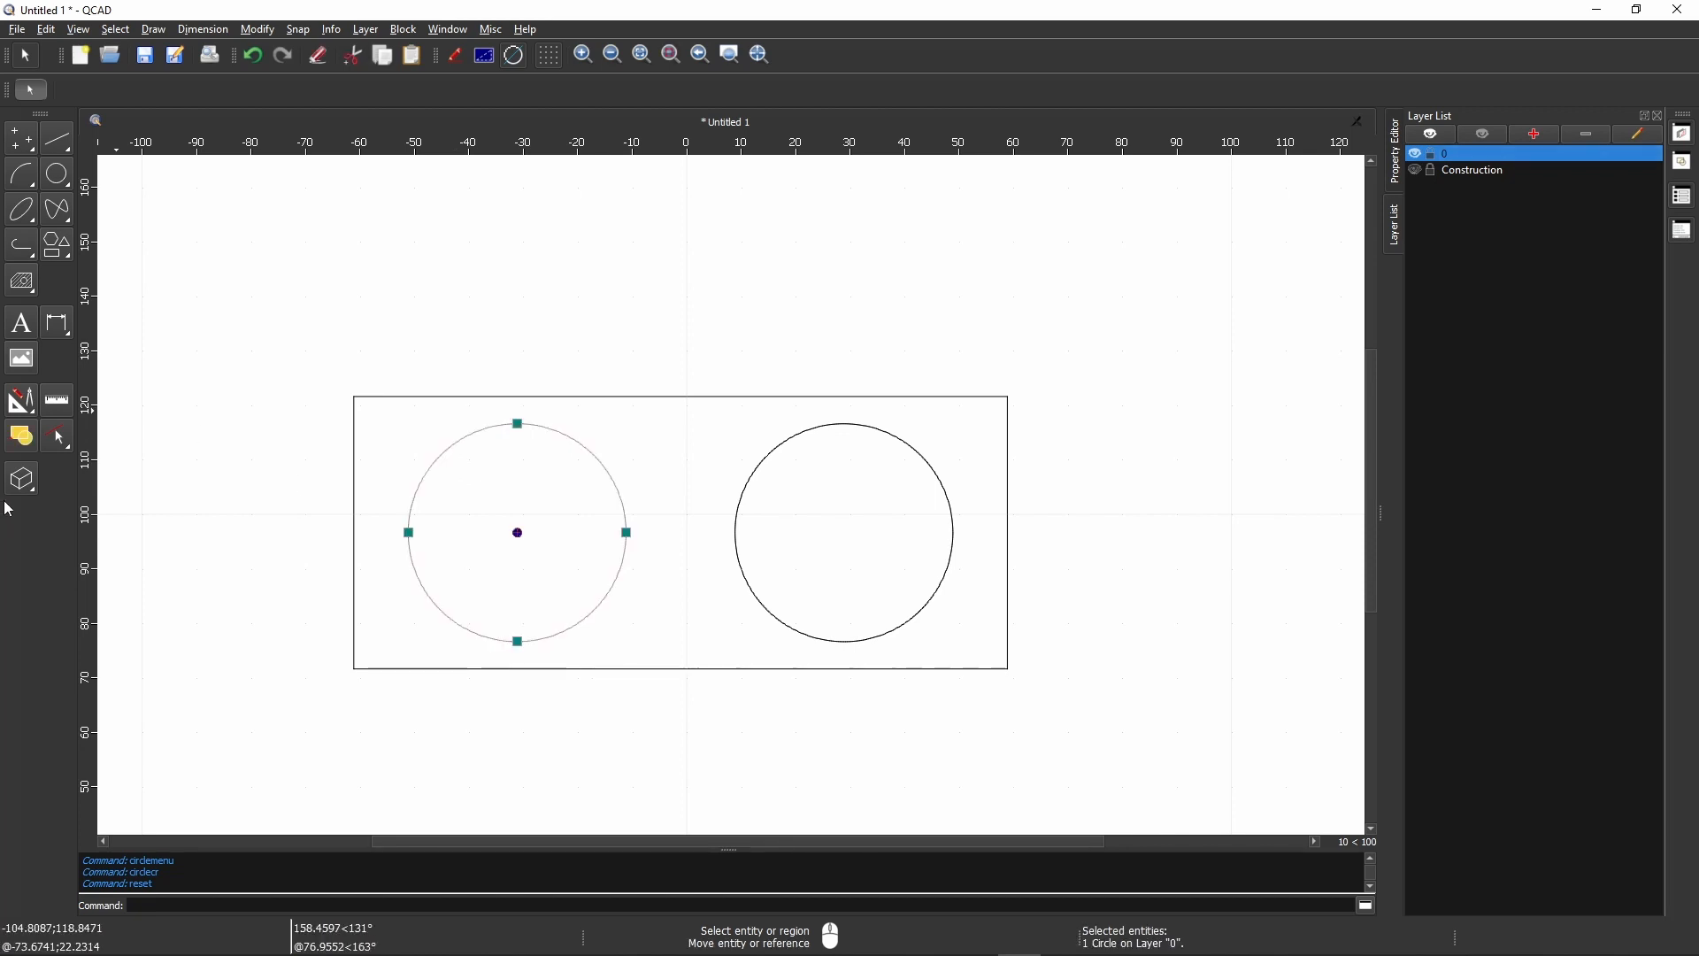
left_click(58, 329)
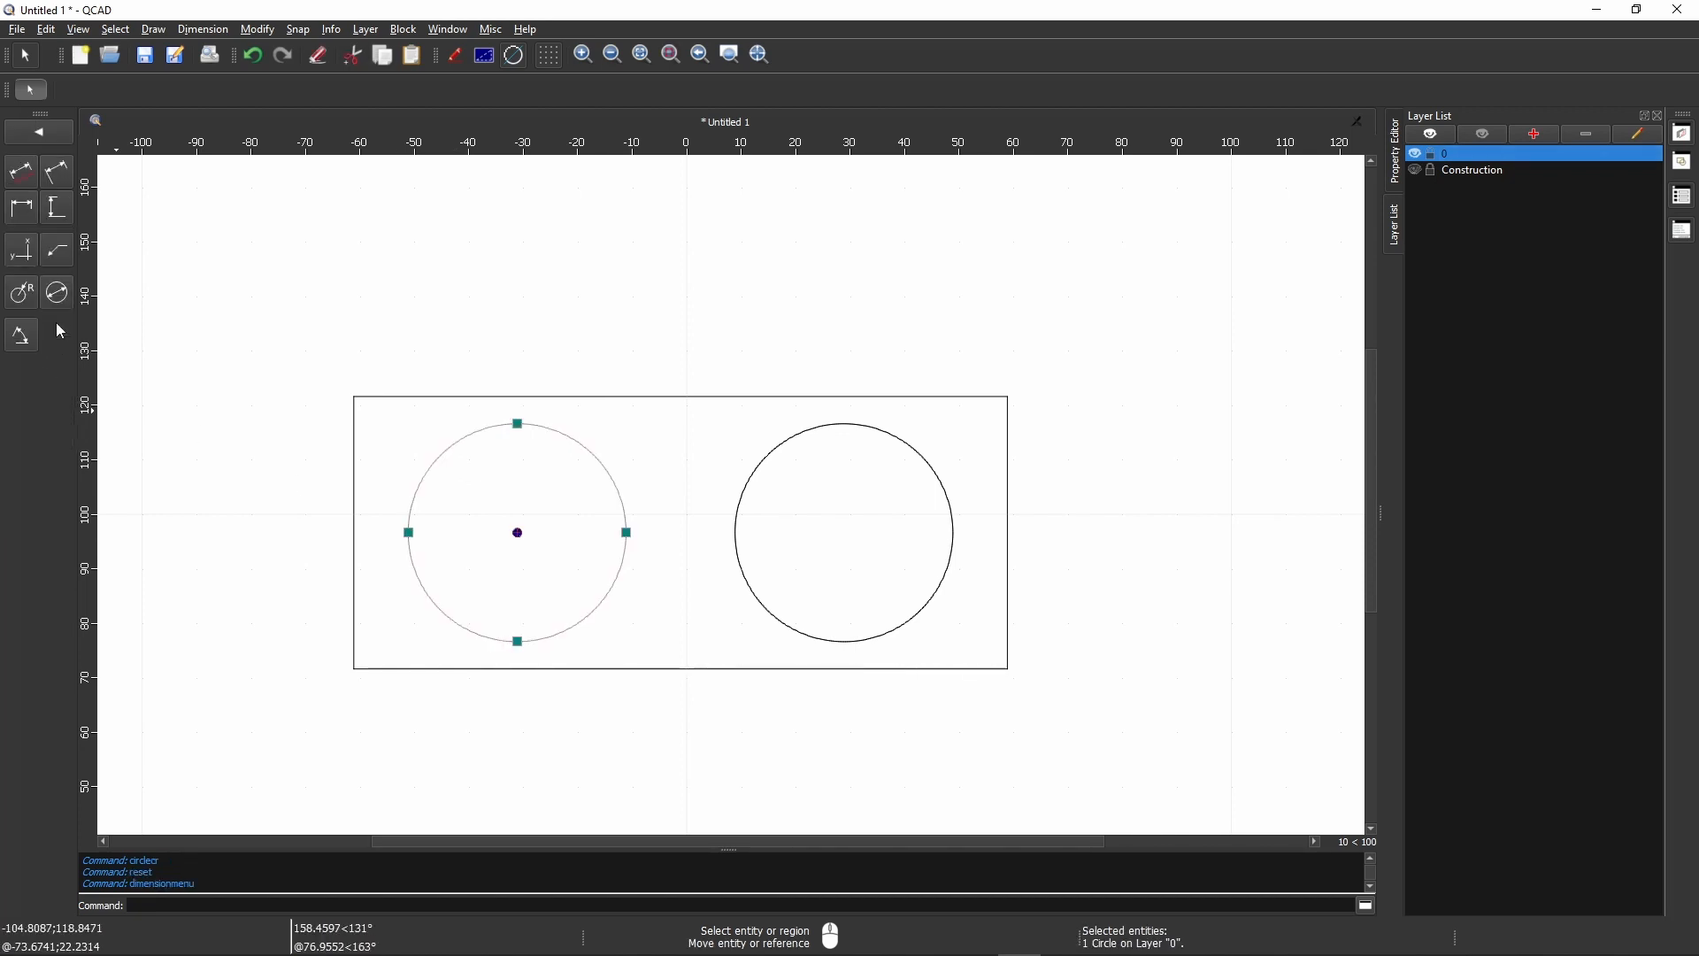
left_click(22, 292)
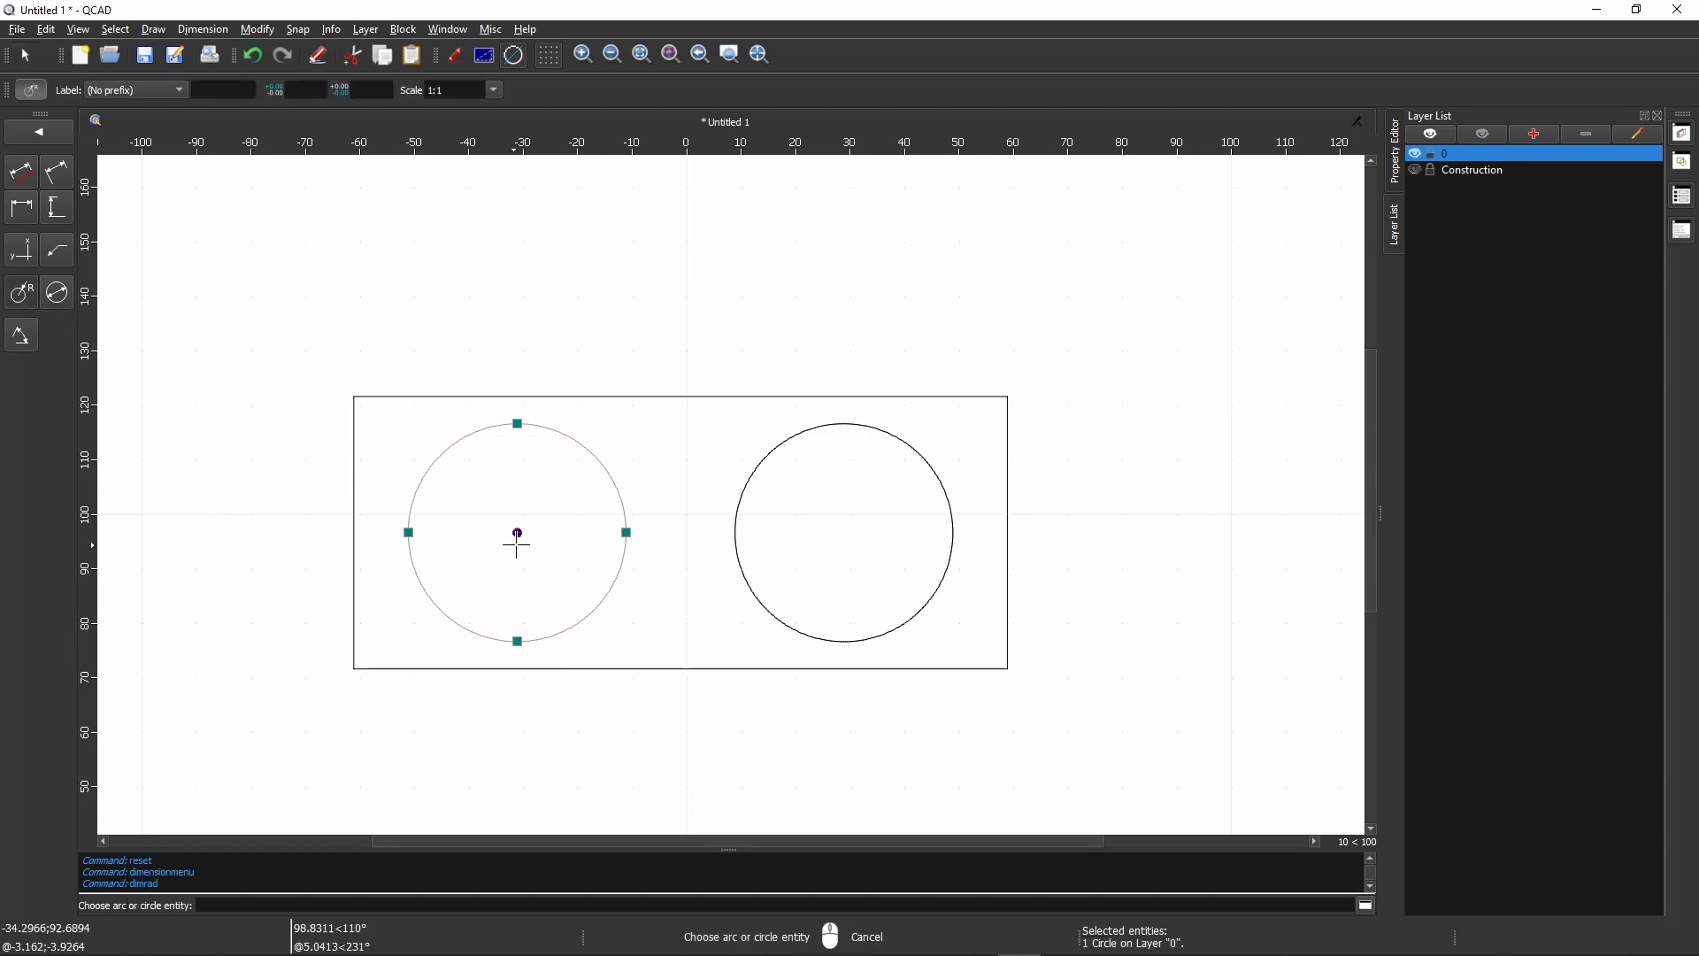
left_click(593, 455)
left_click(589, 488)
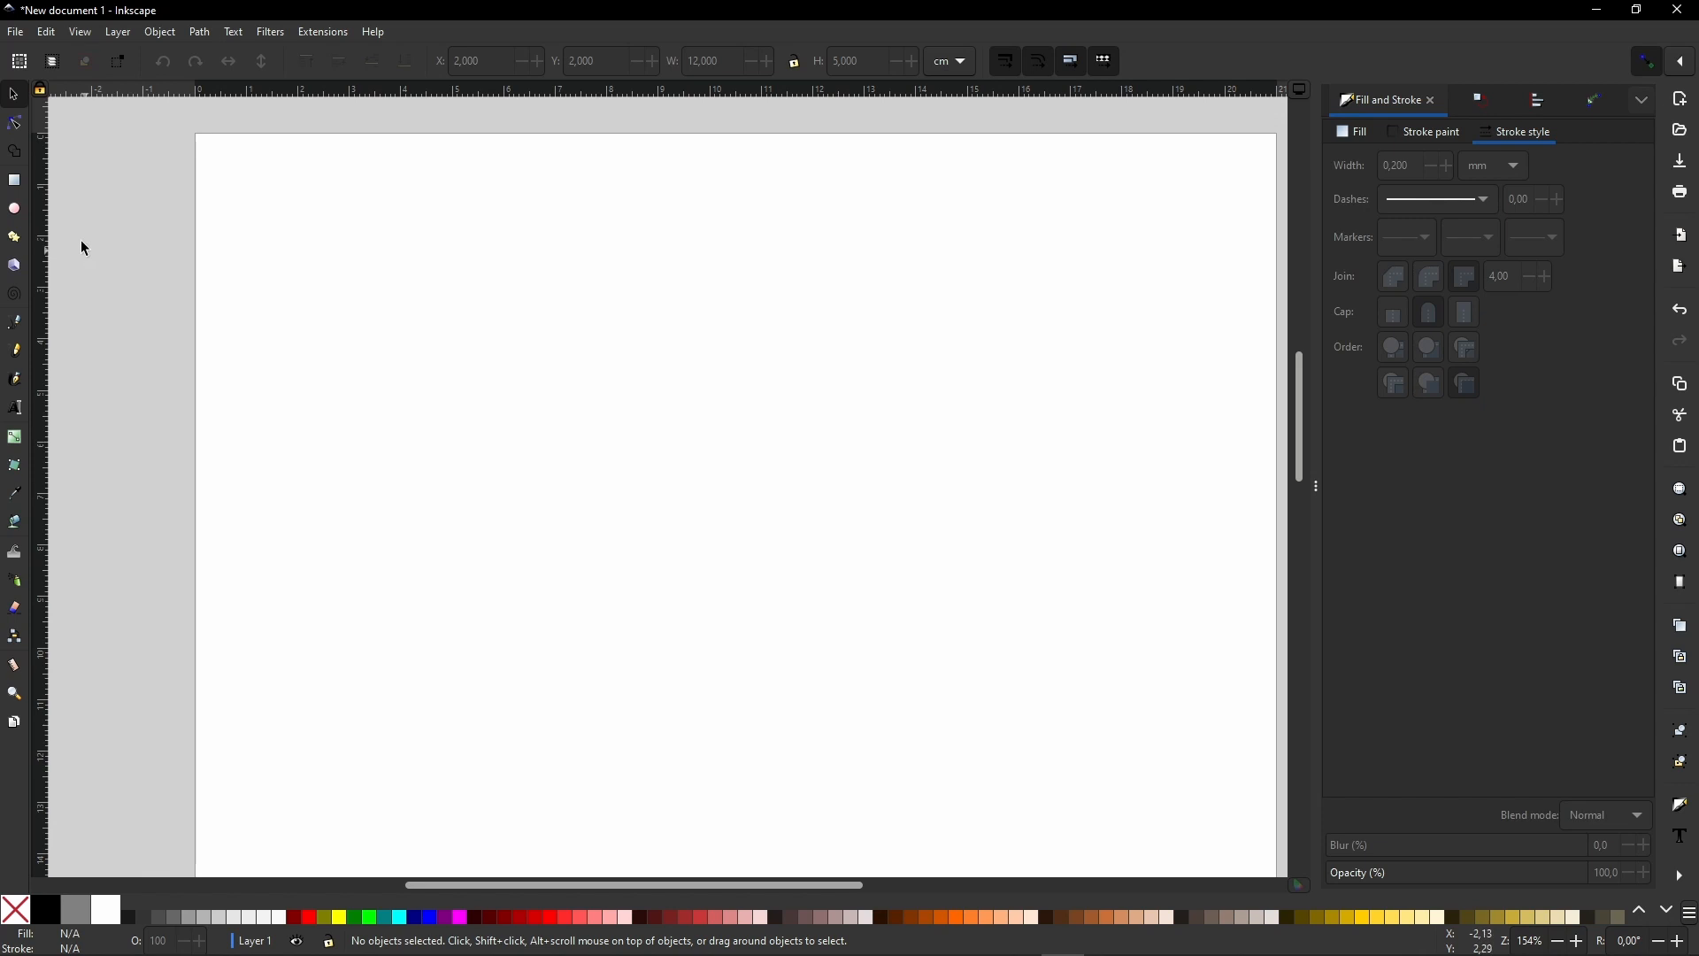
- Switch to Inkscape, draw a rectangle in the page's upper area and set its width to 12 cm and height to 5 cm
left_click(14, 180)
left_click_drag(361, 230, 1094, 538)
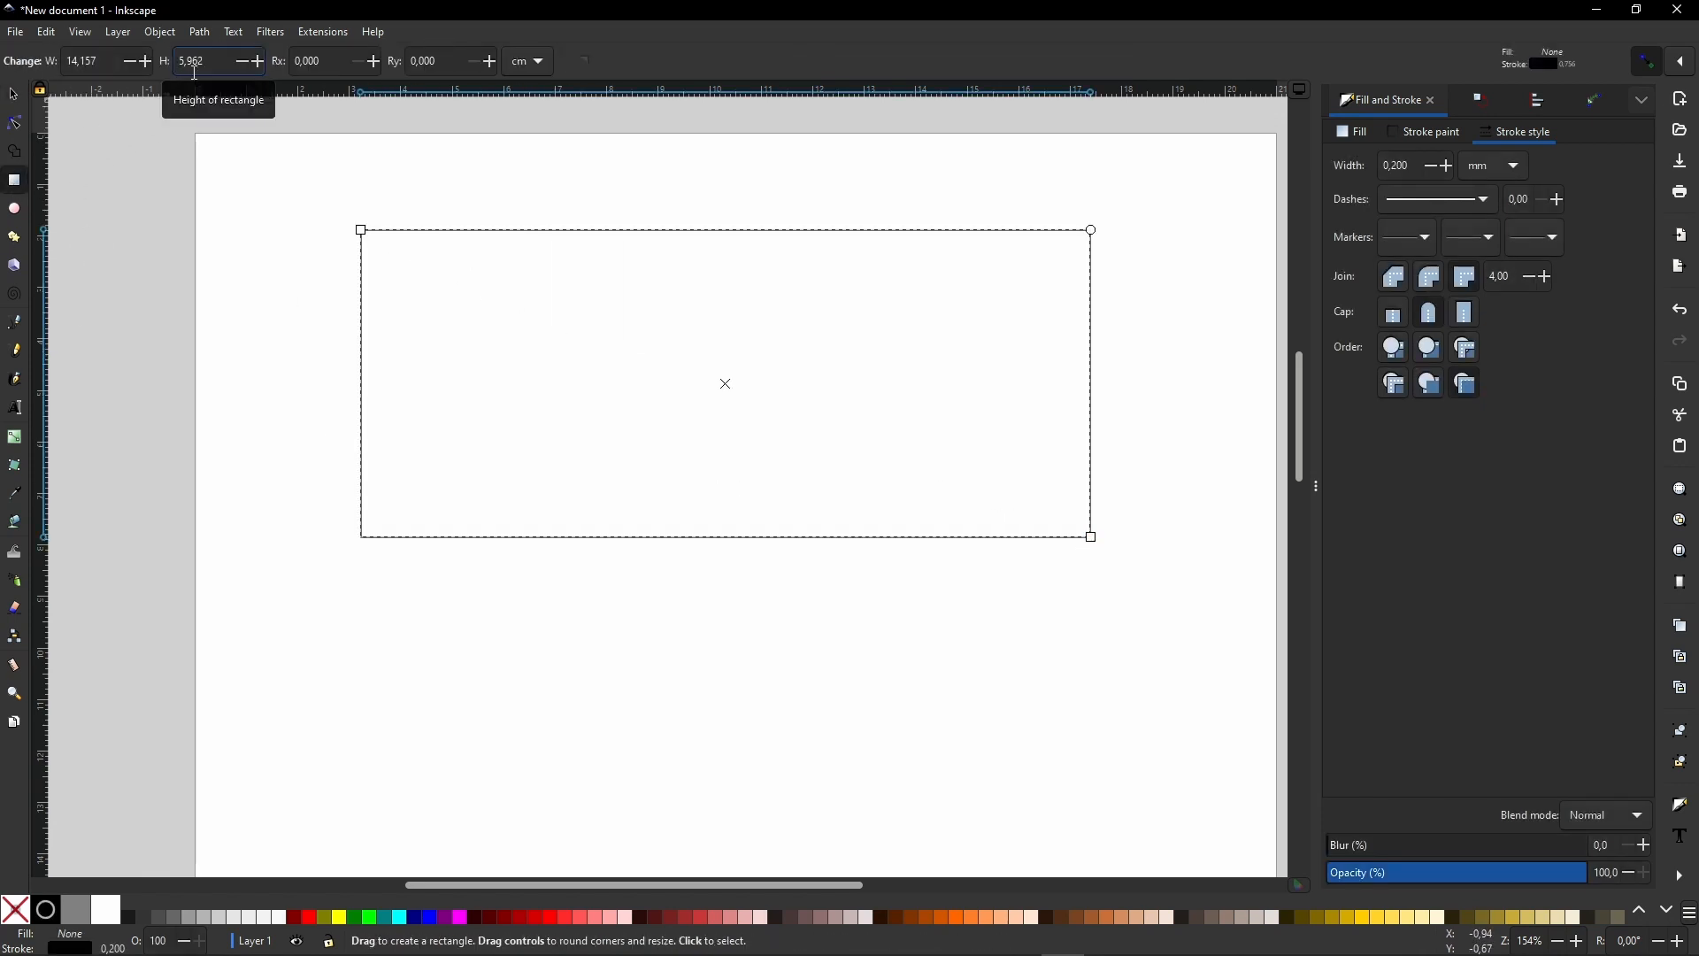
key("shift+Tab")
type("12")
key("Tab")
type("5")
key("Tab")
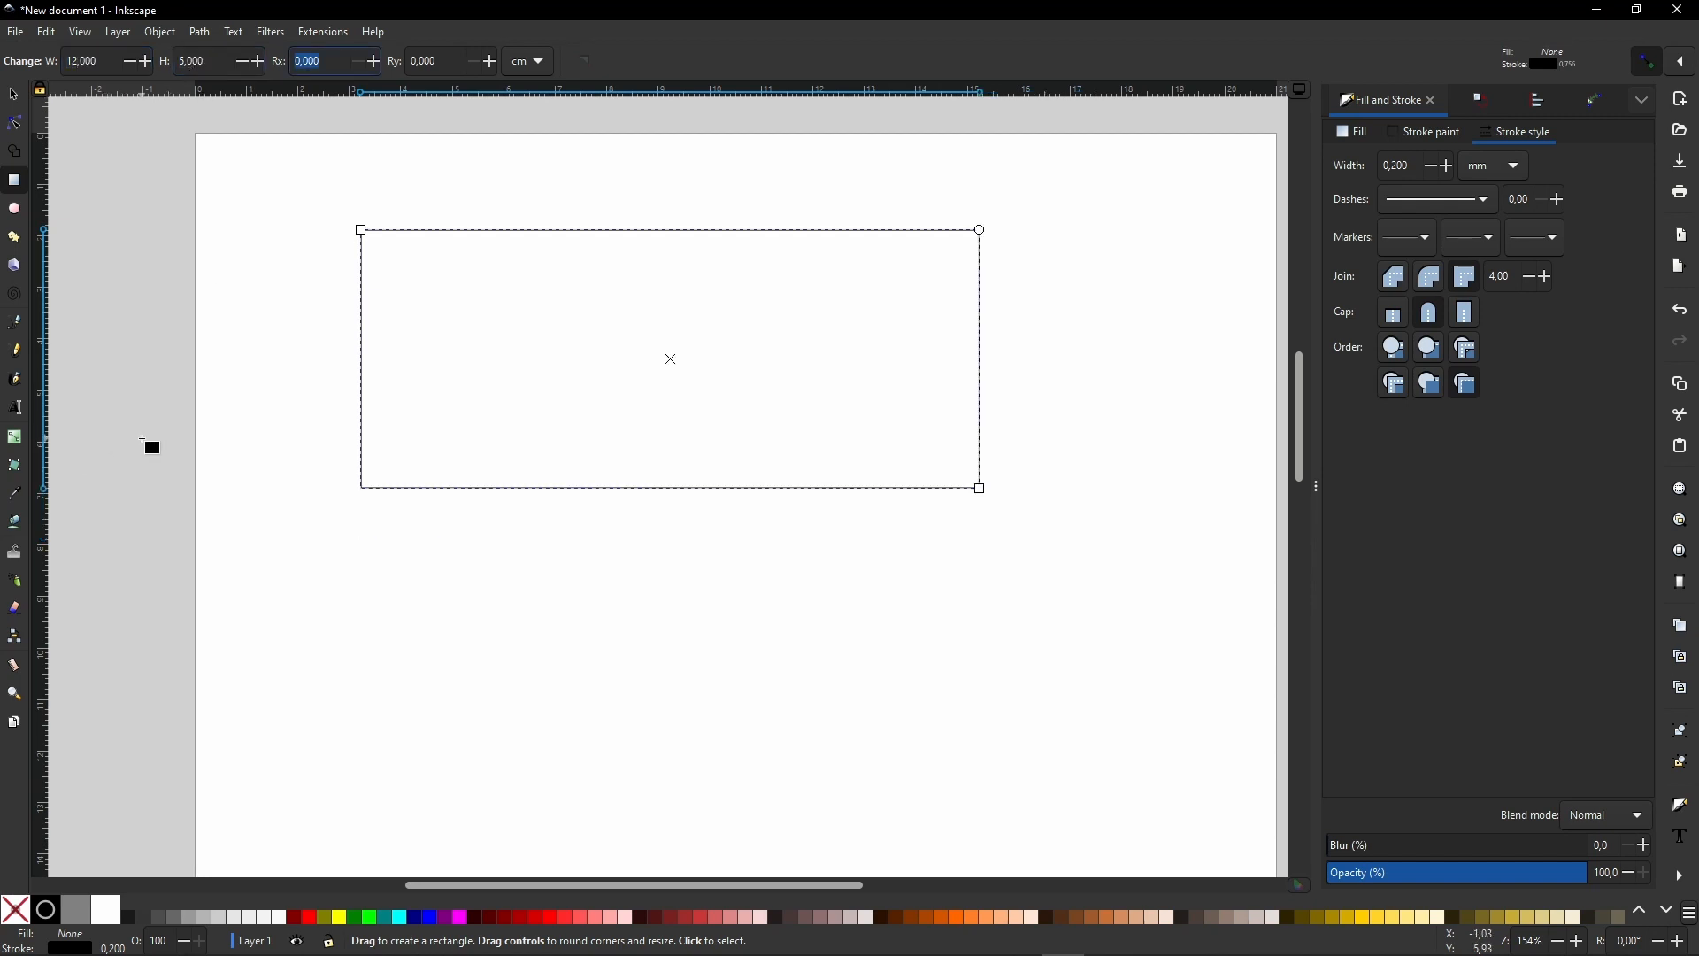
- Draw a circle below the rectangle and set both its horizontal and vertical radius to 2 cm
left_click(16, 97)
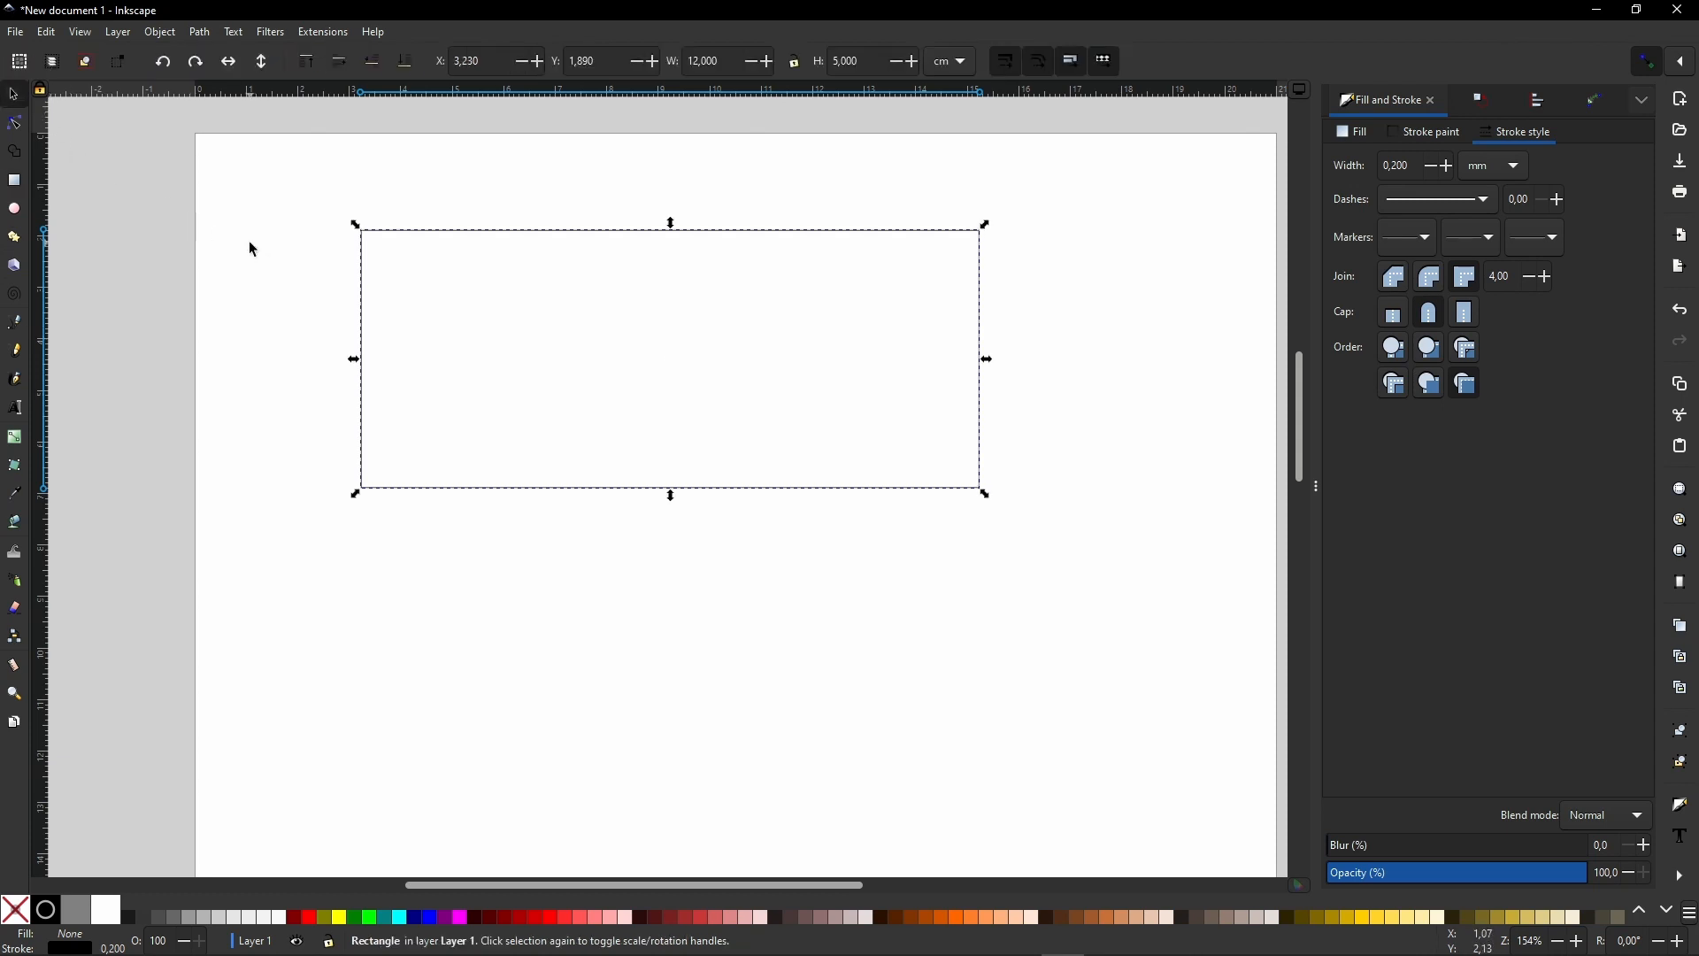
left_click(254, 249)
left_click(14, 210)
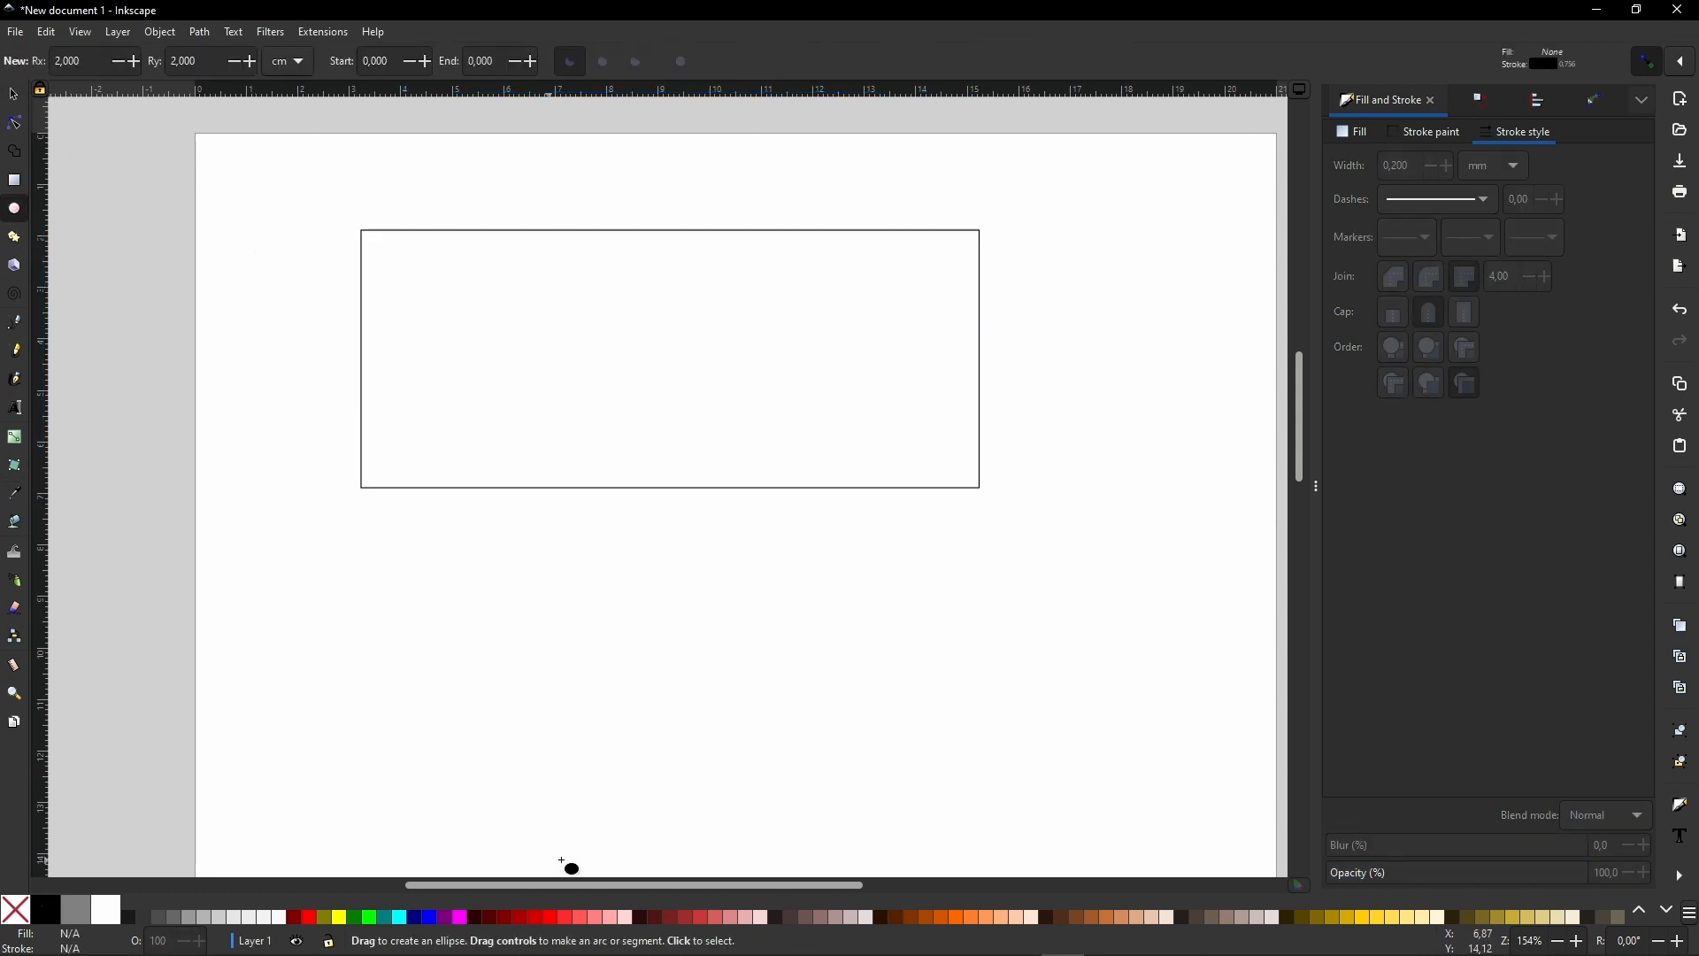
left_click_drag(392, 548, 607, 764)
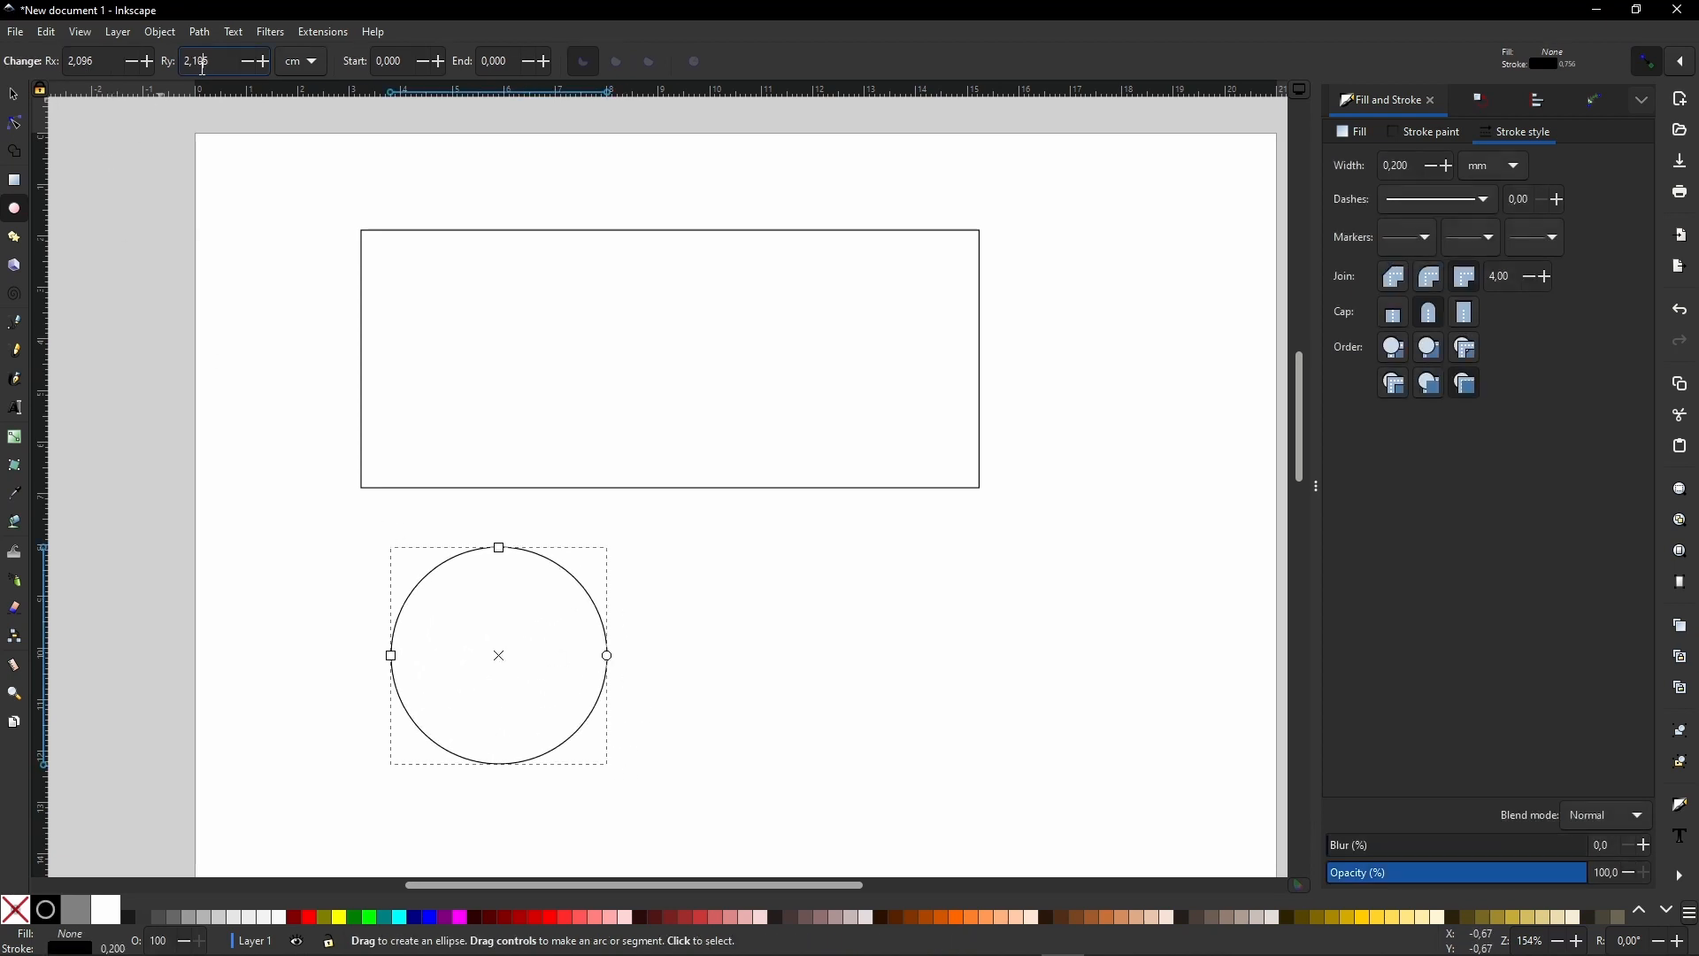
key("shift+Tab")
type("2")
key("Tab")
type("2")
key("Tab")
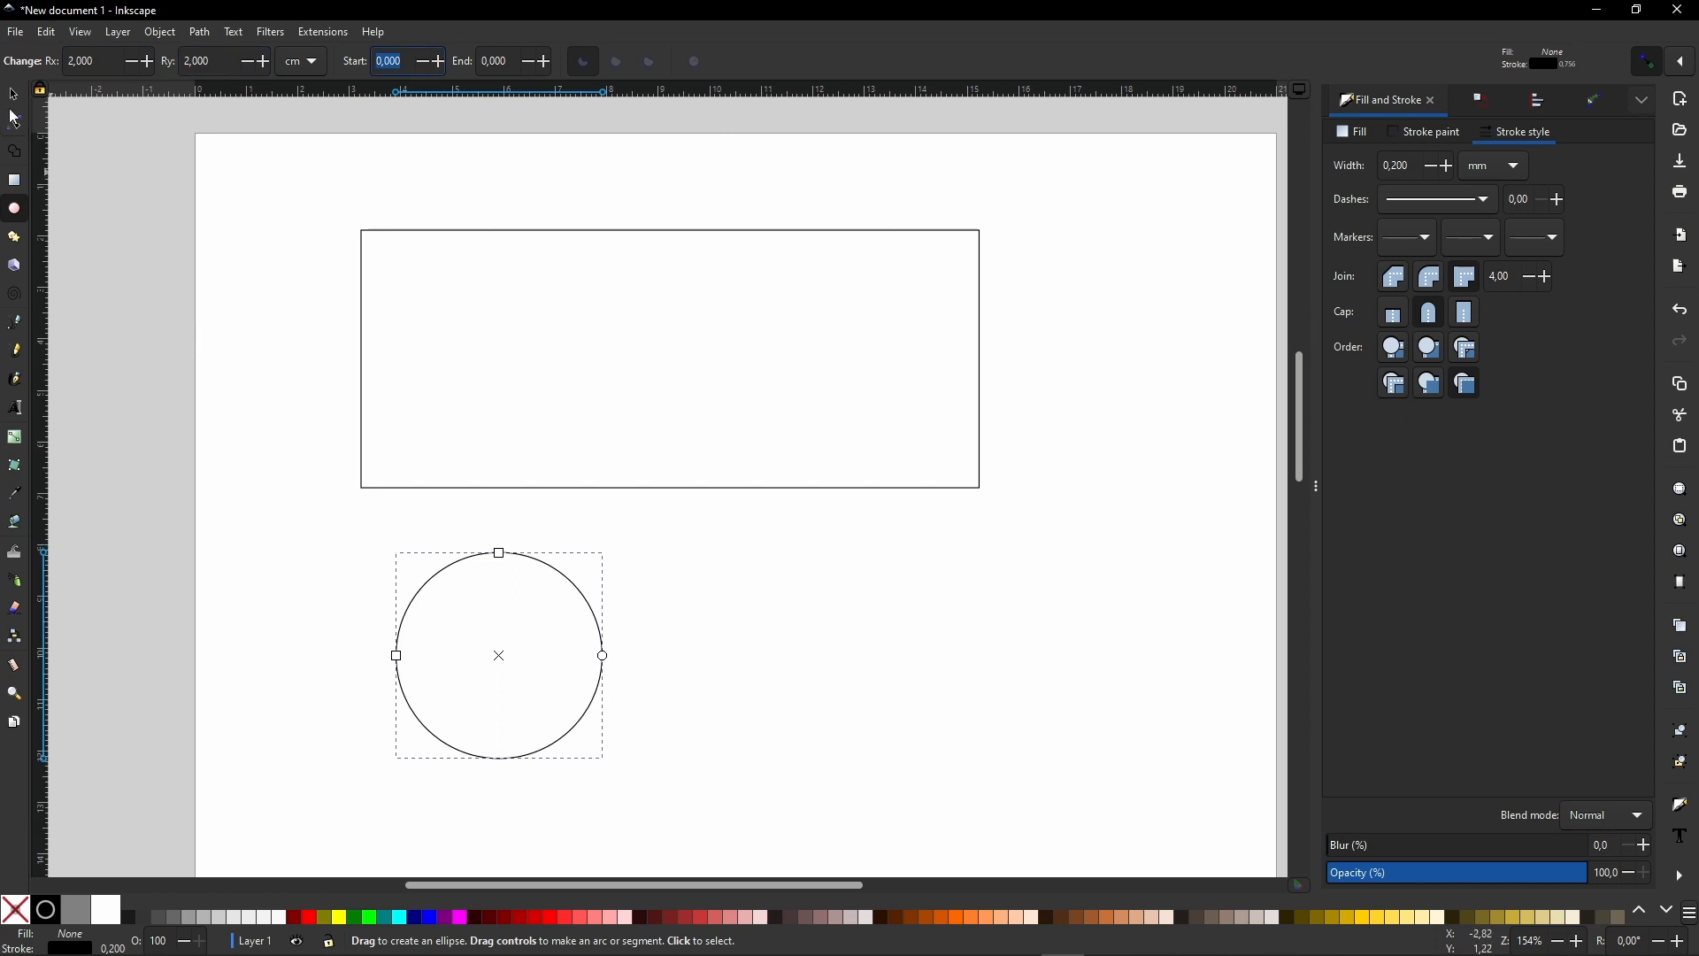
left_click(15, 97)
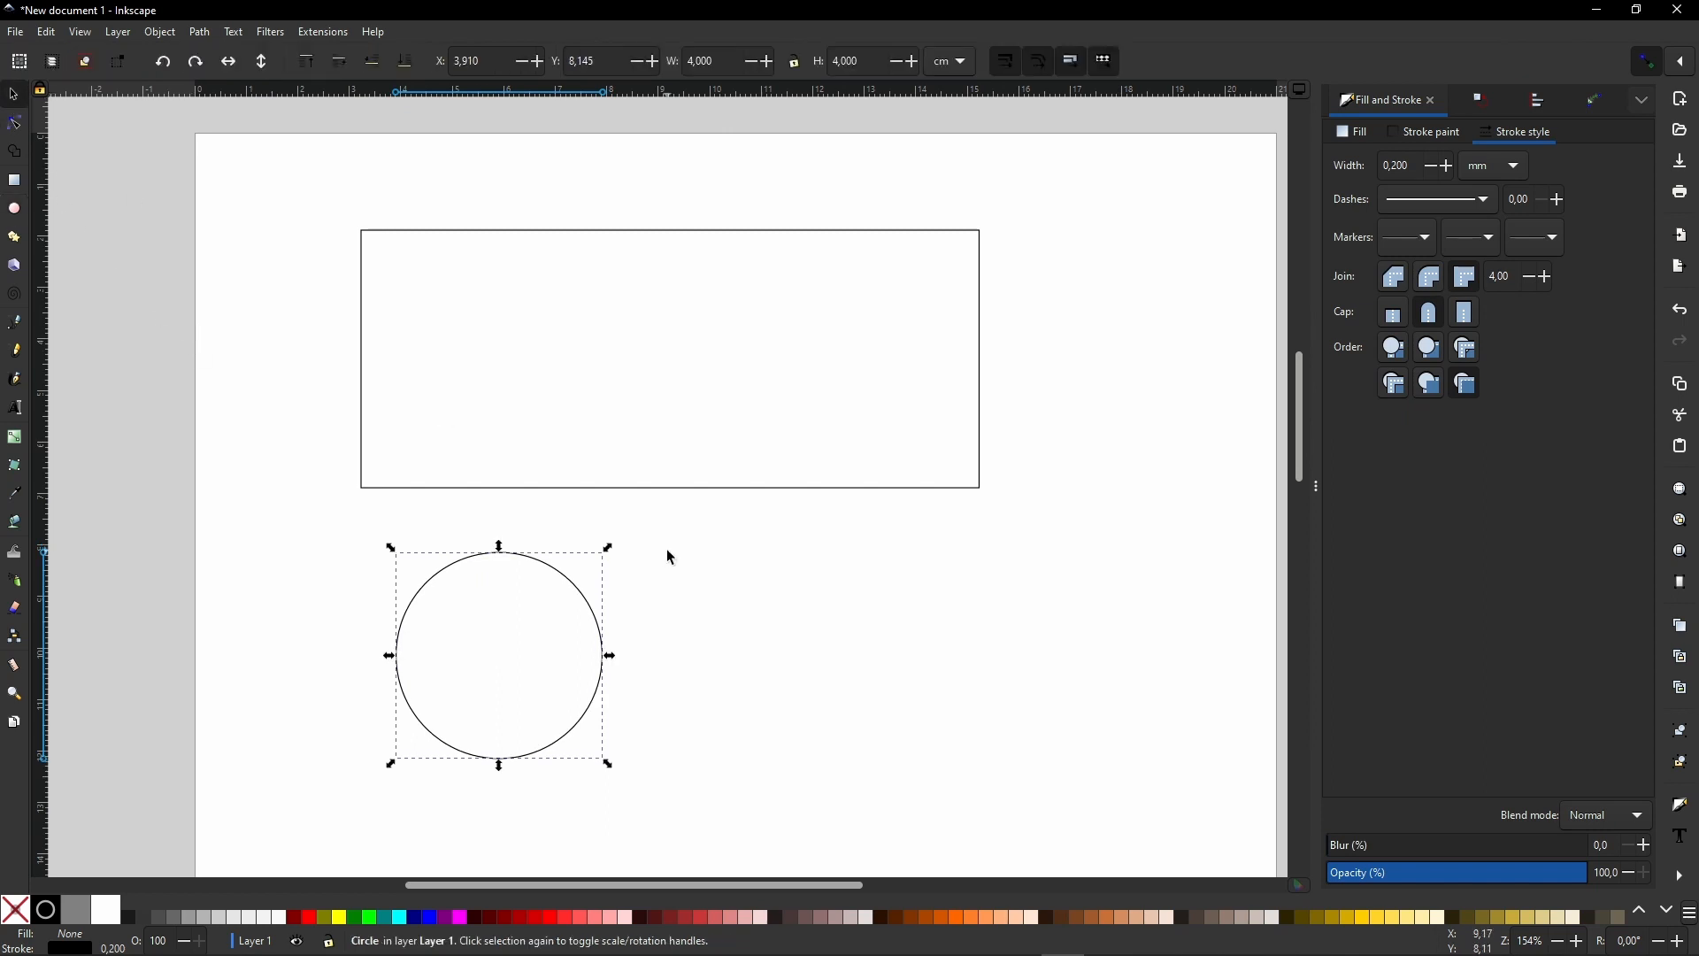
- Position the rectangle at X 2 cm and Y 2 cm on the page
left_click(469, 234)
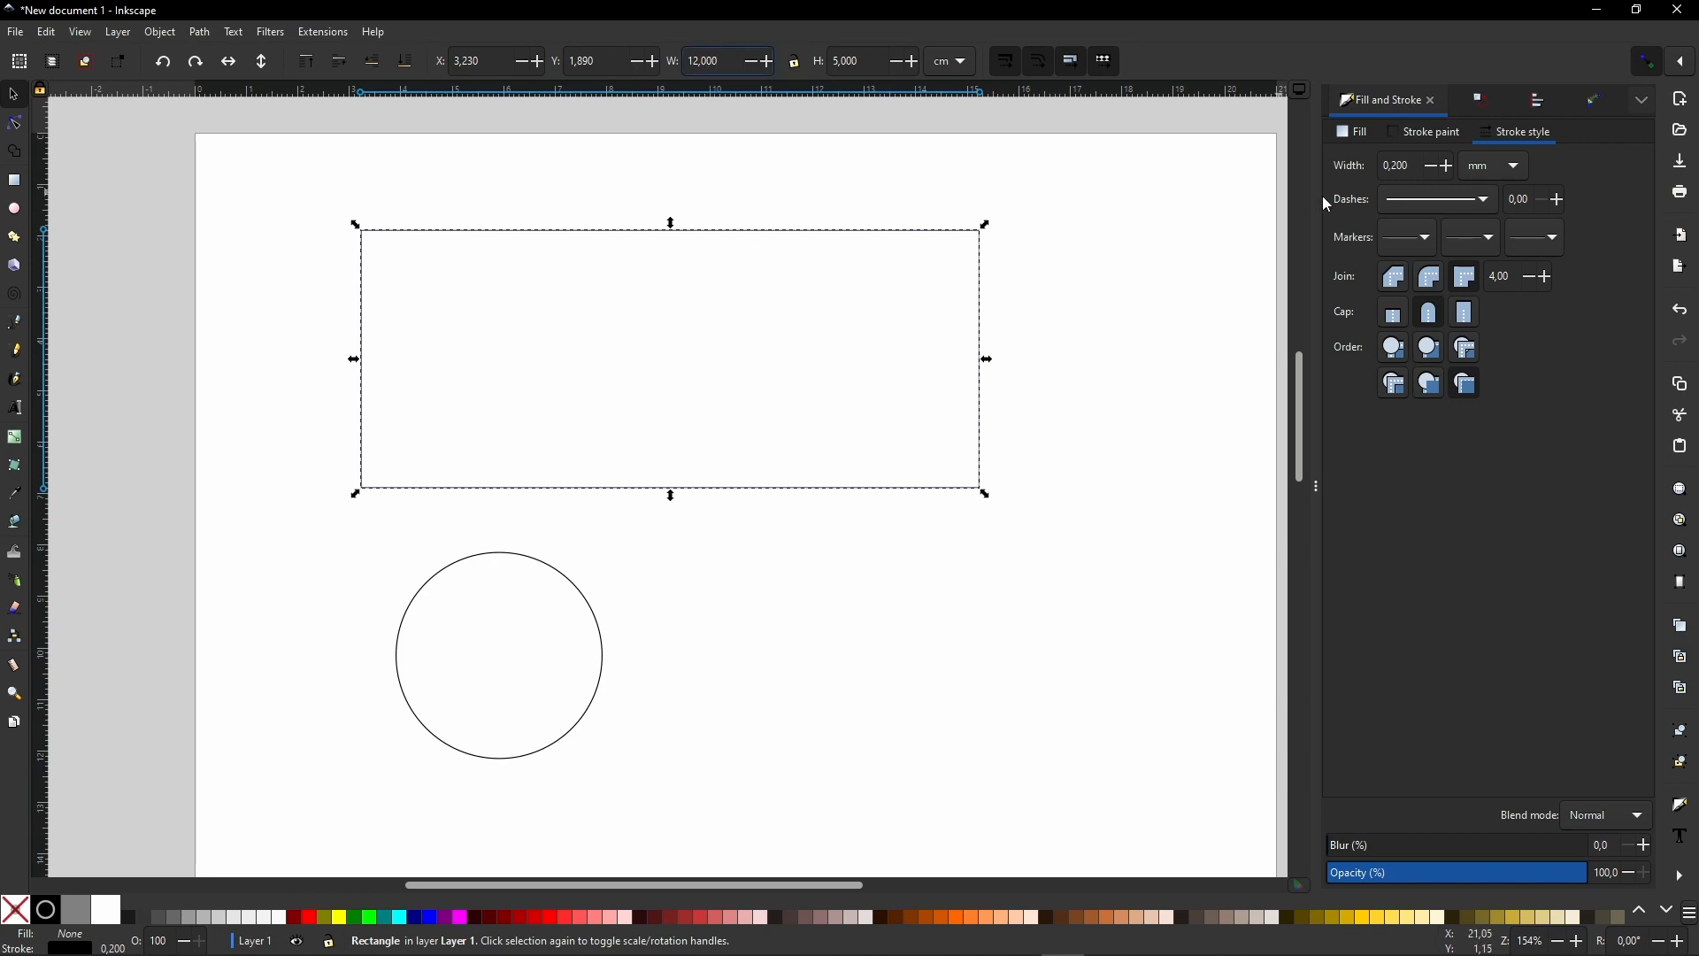
key("shift+Tab")
key("shift+Tab")
type("2")
key("Tab")
type("2")
key("Tab")
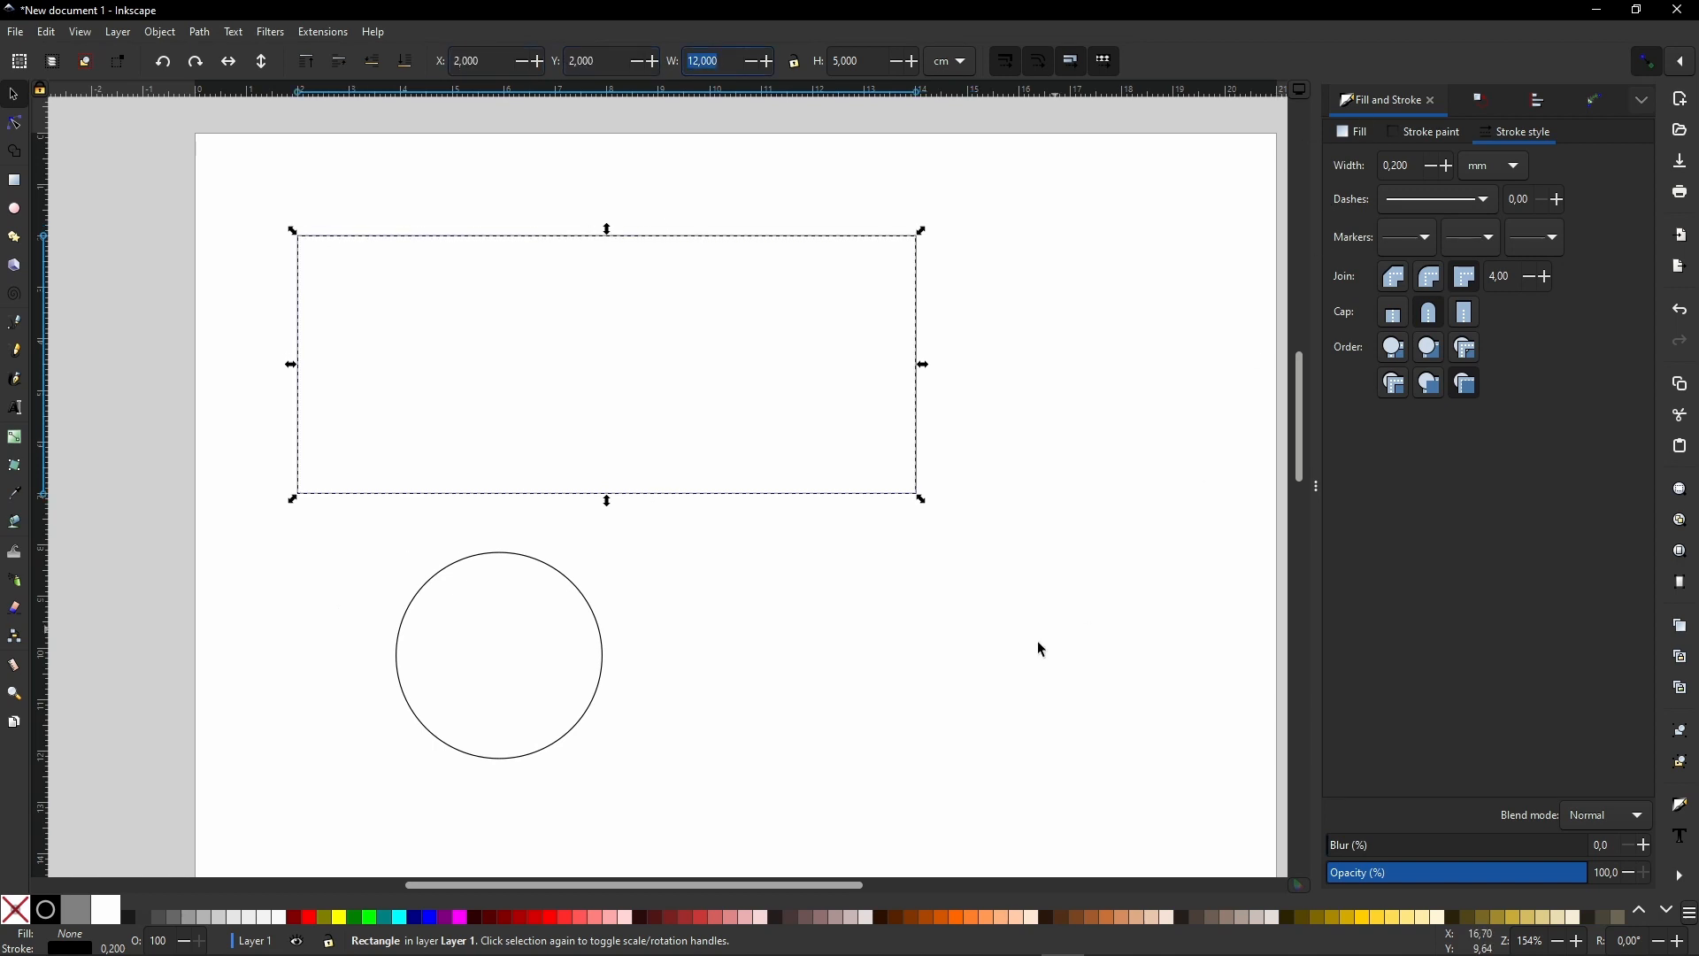
- Set the circle's X position to 3 cm, 1 cm in from the rectangle's left edge
left_click(449, 564)
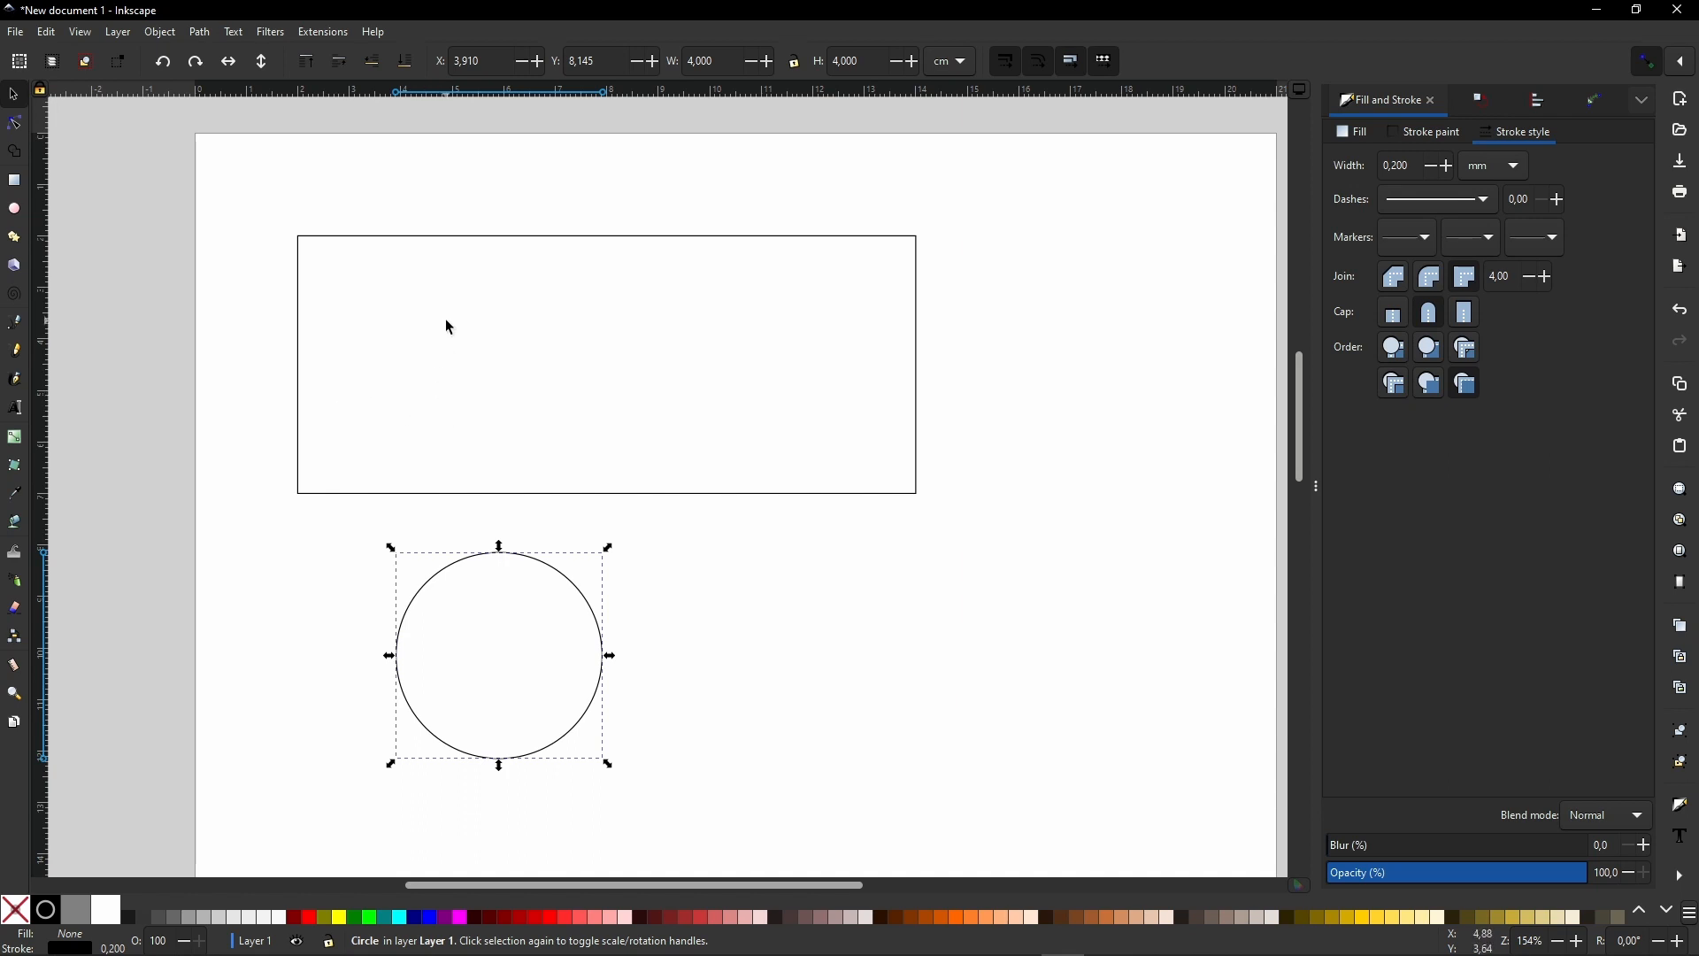
left_click(453, 237)
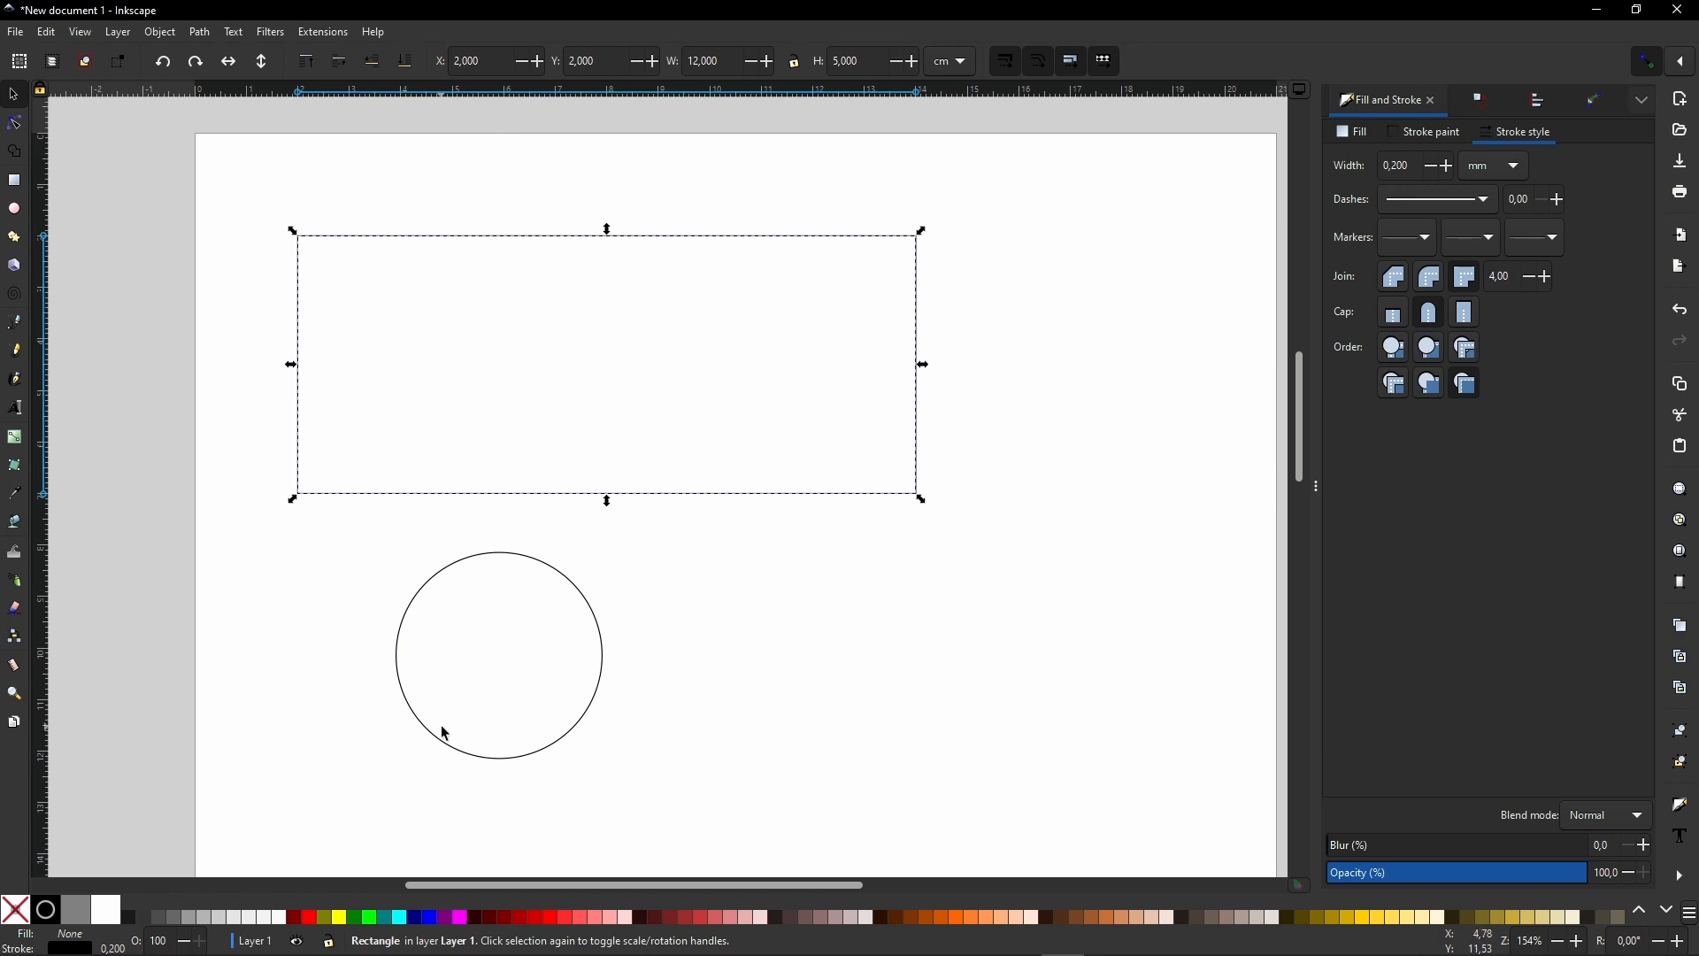
left_click(438, 582)
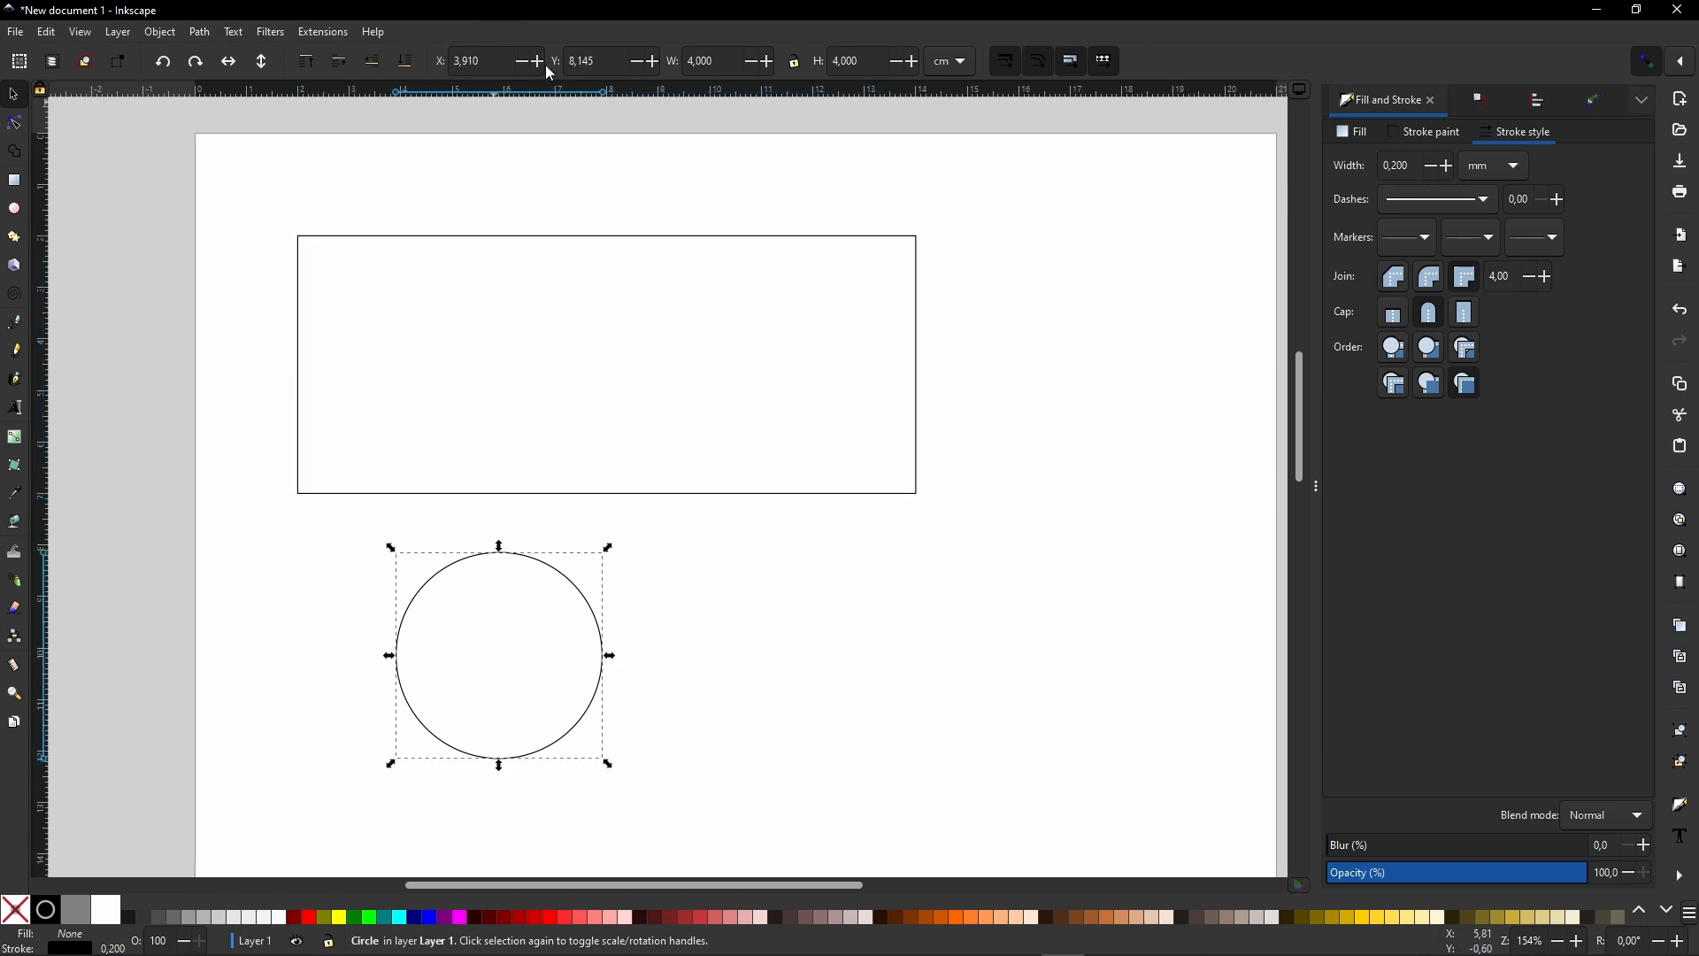
key("shift+Tab")
type("3")
key("Tab")
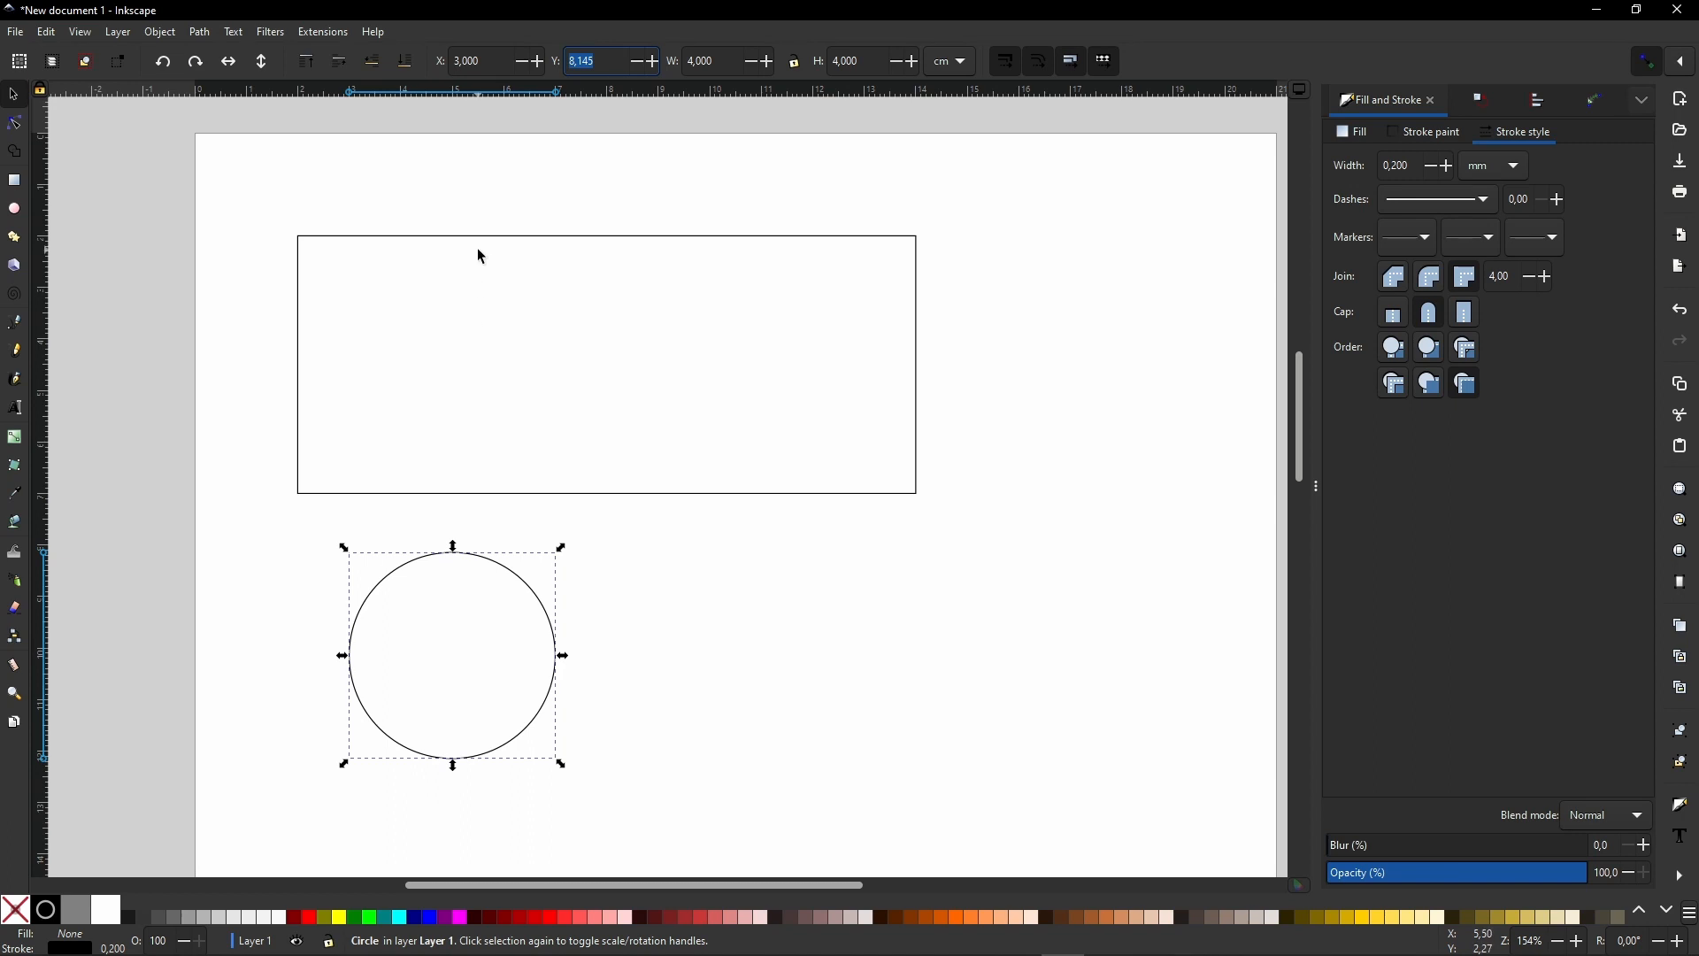
- Set the circle's Y position to 2.5 cm and move it back out below the rectangle
left_click(430, 238)
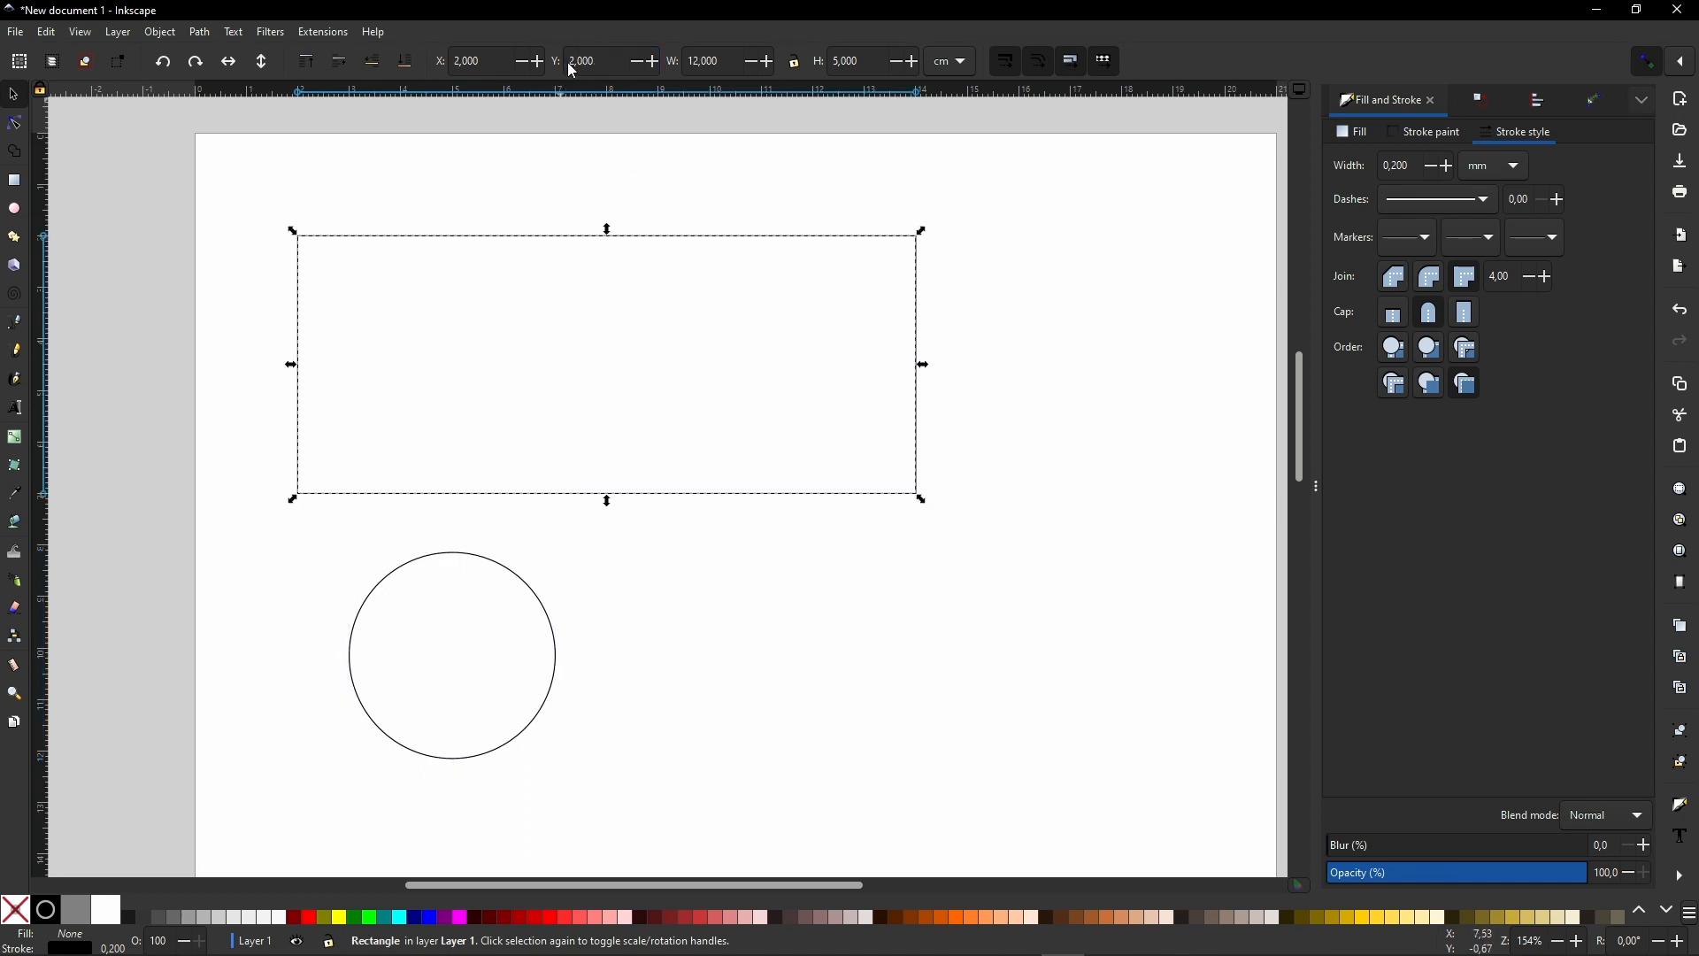
left_click(410, 576)
triple_click(570, 59)
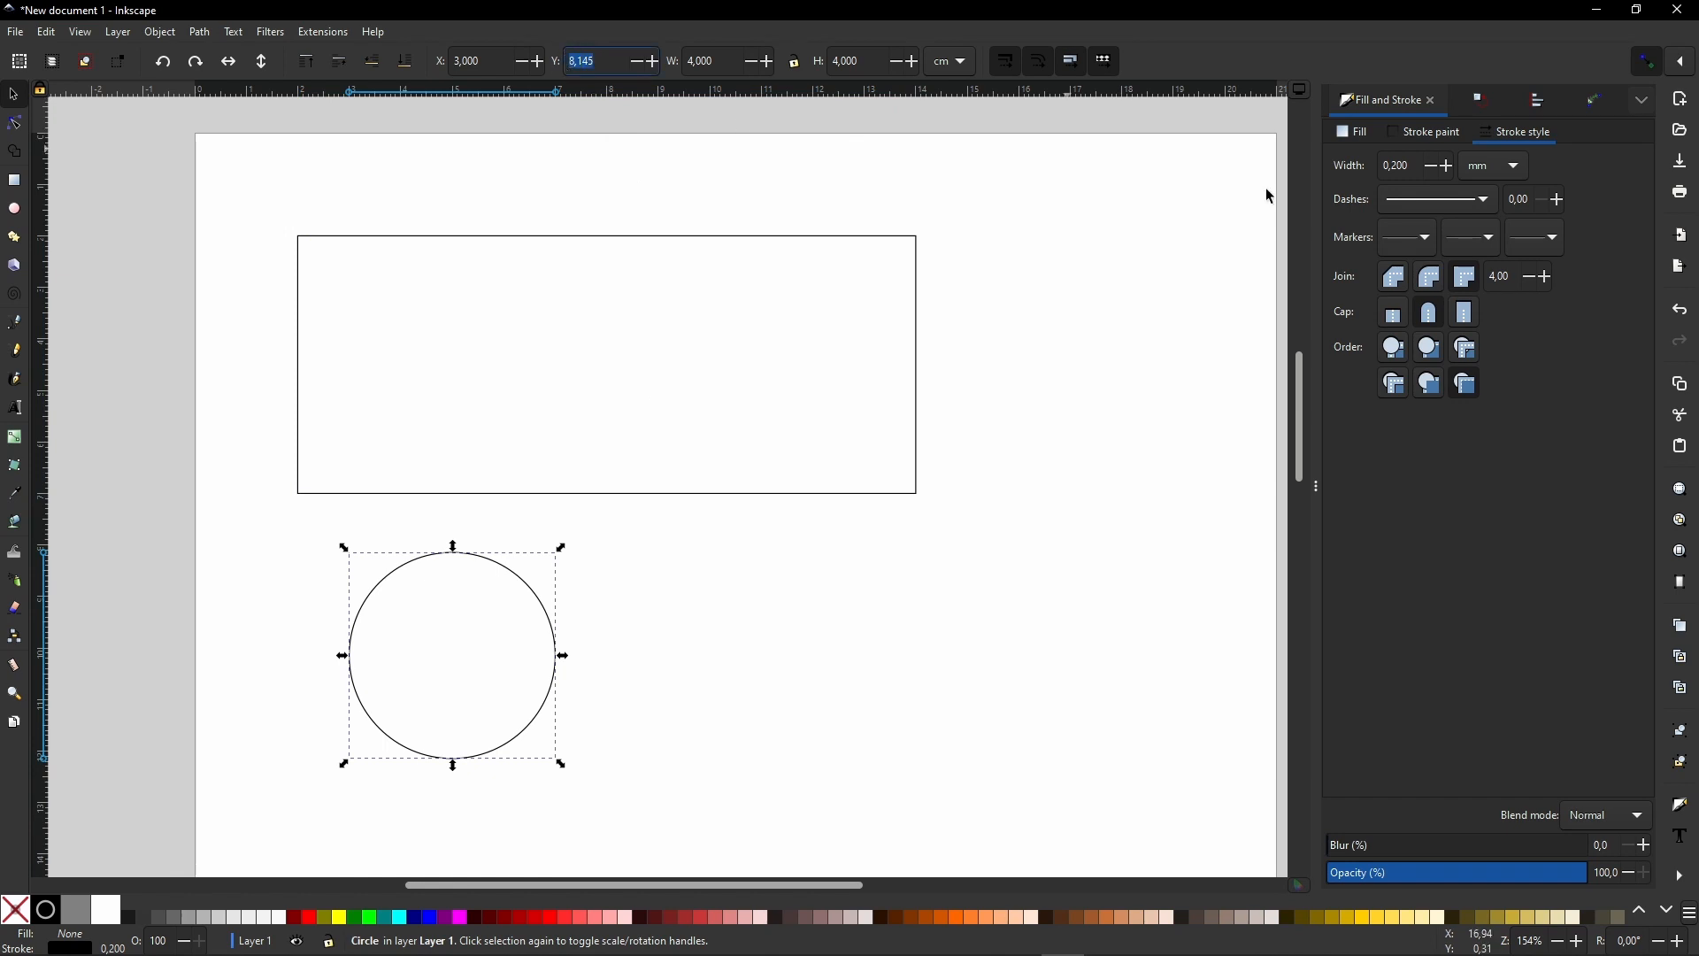
type("2,5")
key("Tab")
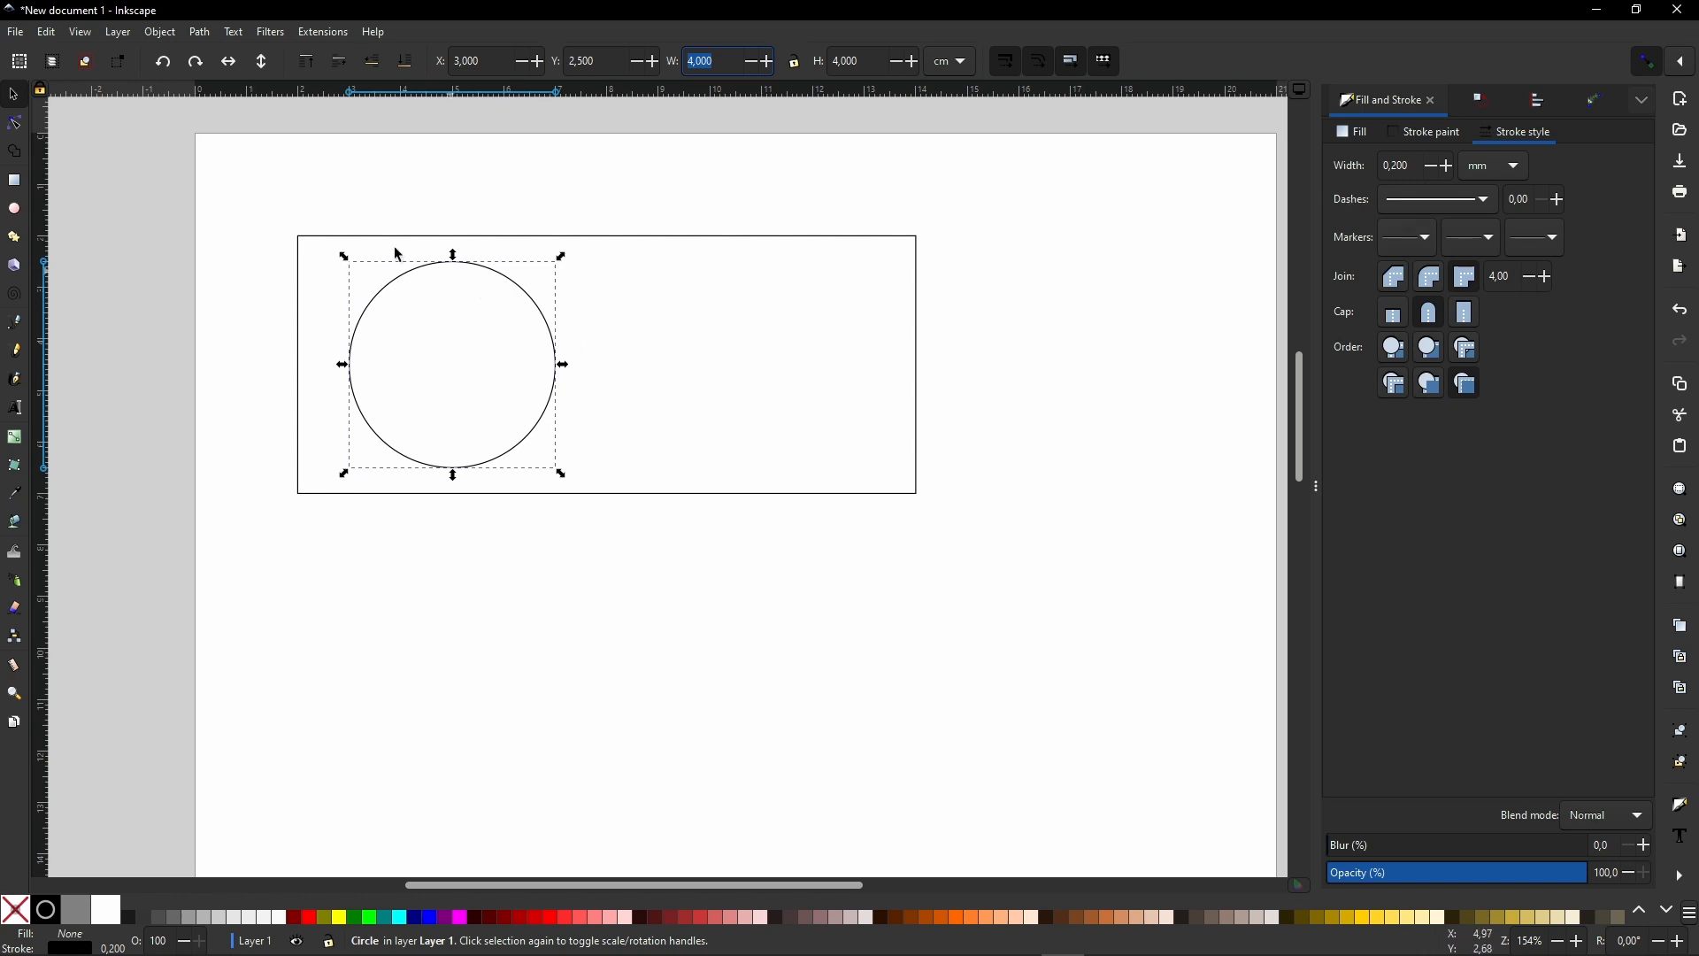
mouse_move(239, 194)
left_mouse_down()
mouse_move(470, 292)
mouse_move(704, 536)
left_mouse_up()
left_click_drag(500, 478, 507, 772)
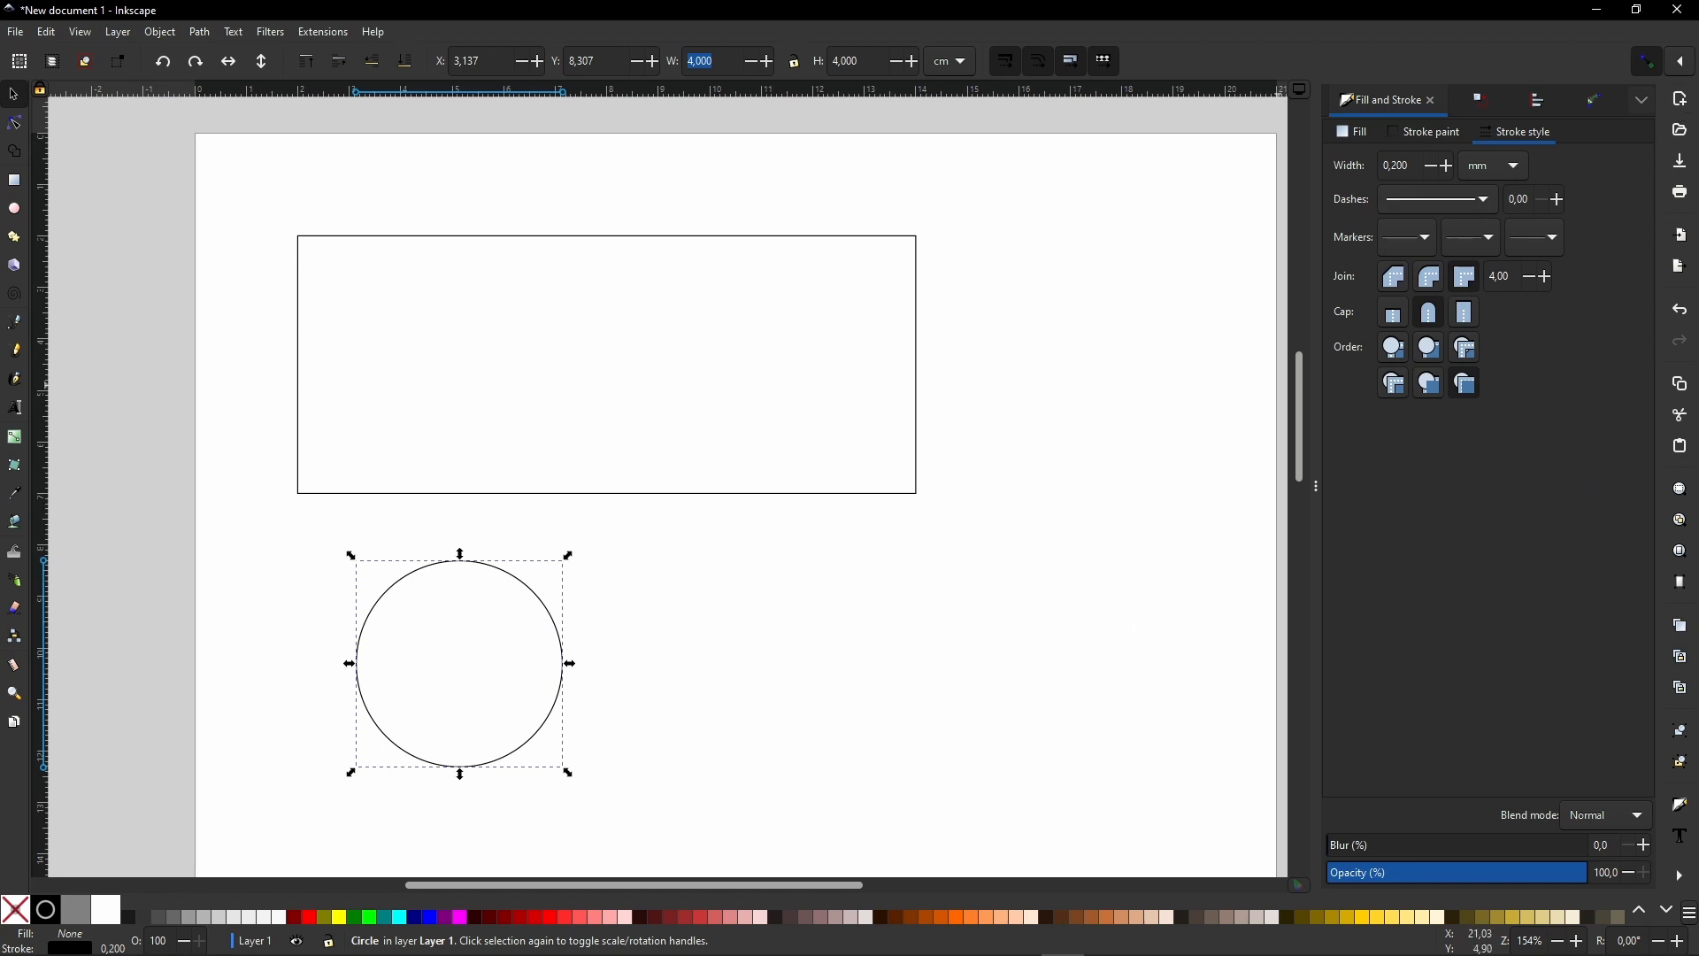
- Snap the circle into the rectangle's upper-left corner and place a duplicate of it in the upper-right corner
left_click(1684, 64)
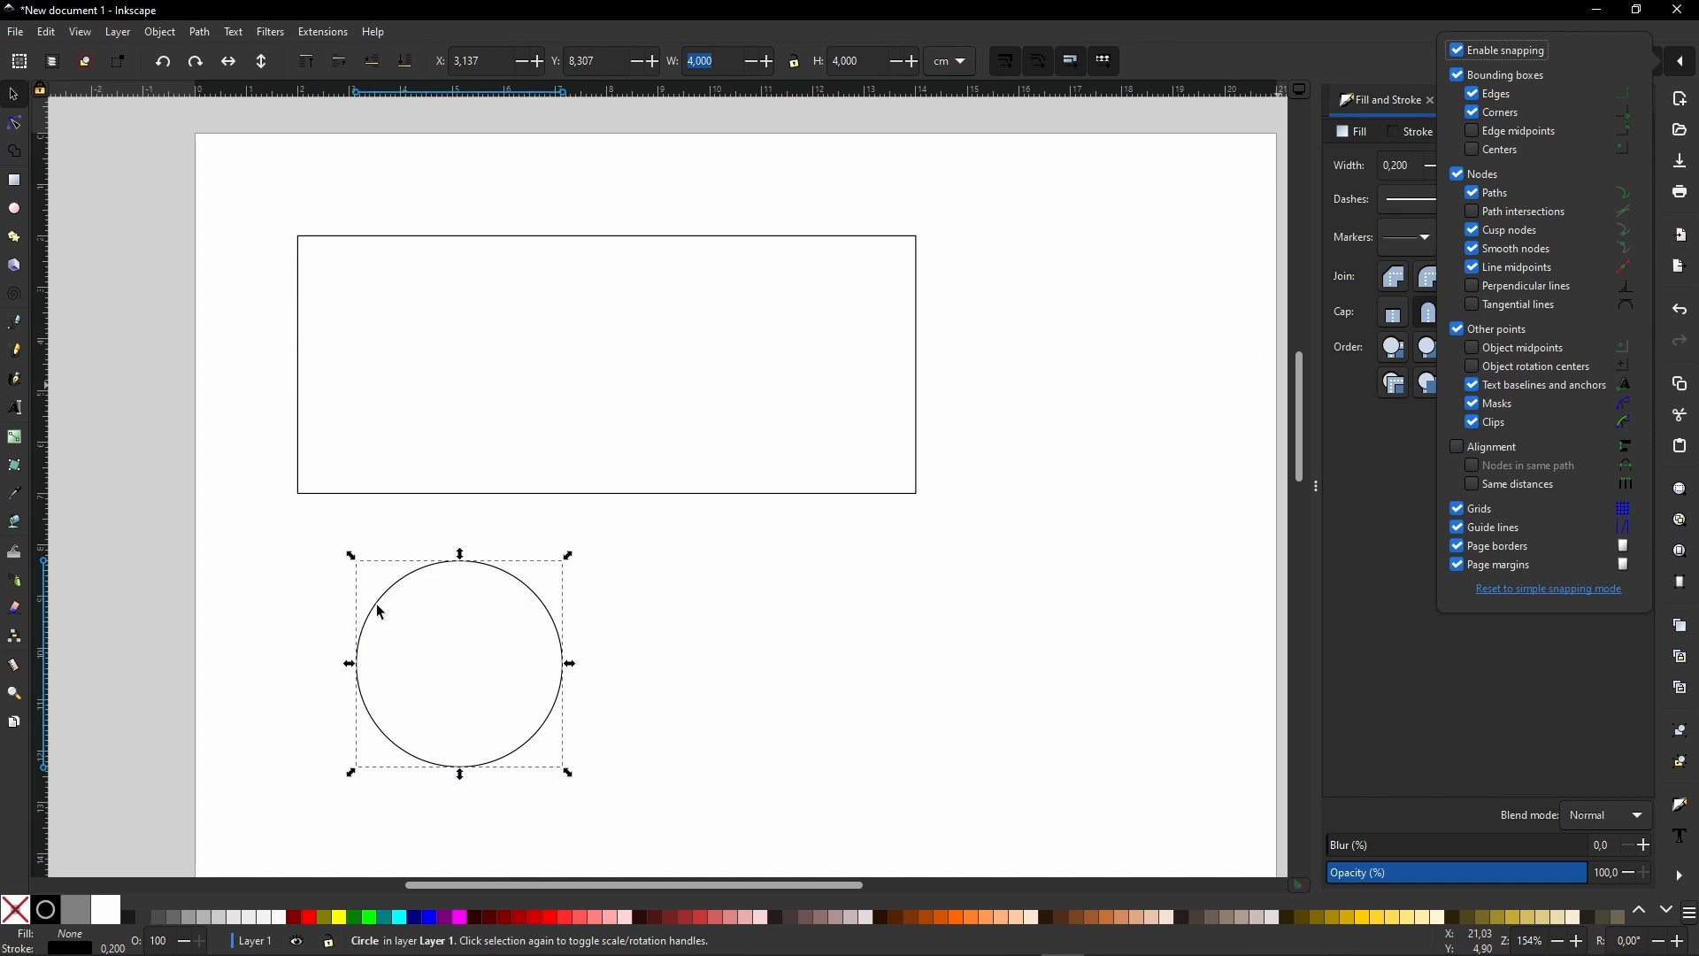
left_click(321, 354)
left_click_drag(411, 582, 350, 247)
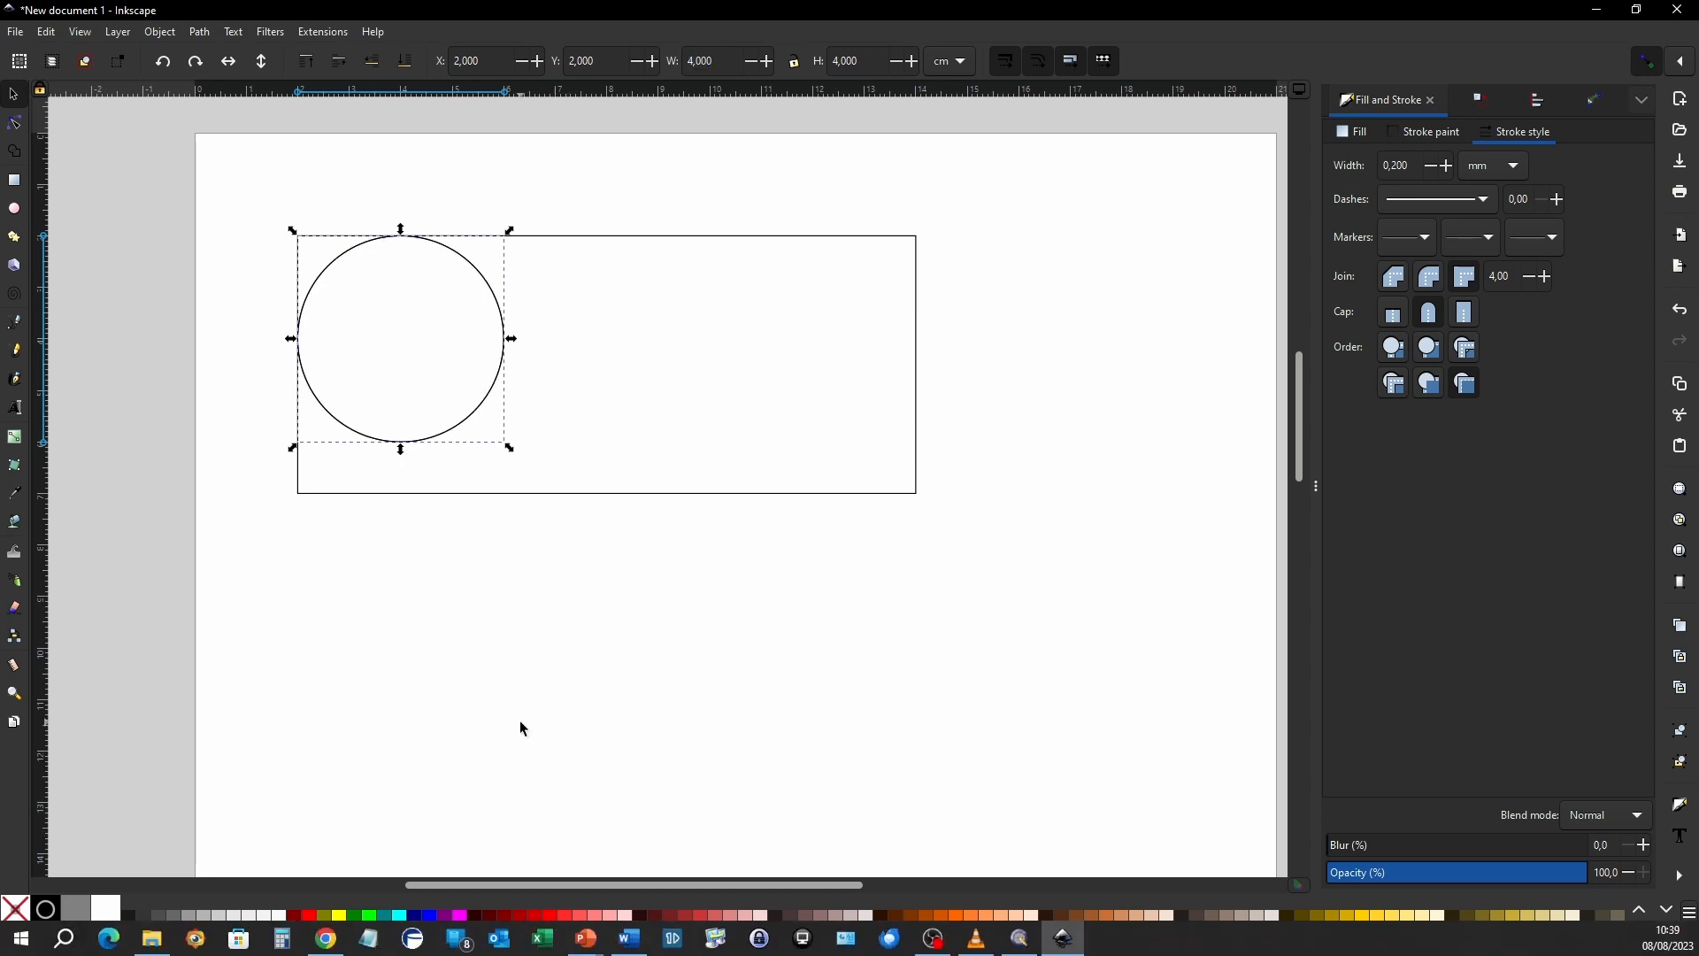
left_click_drag(469, 431, 884, 430)
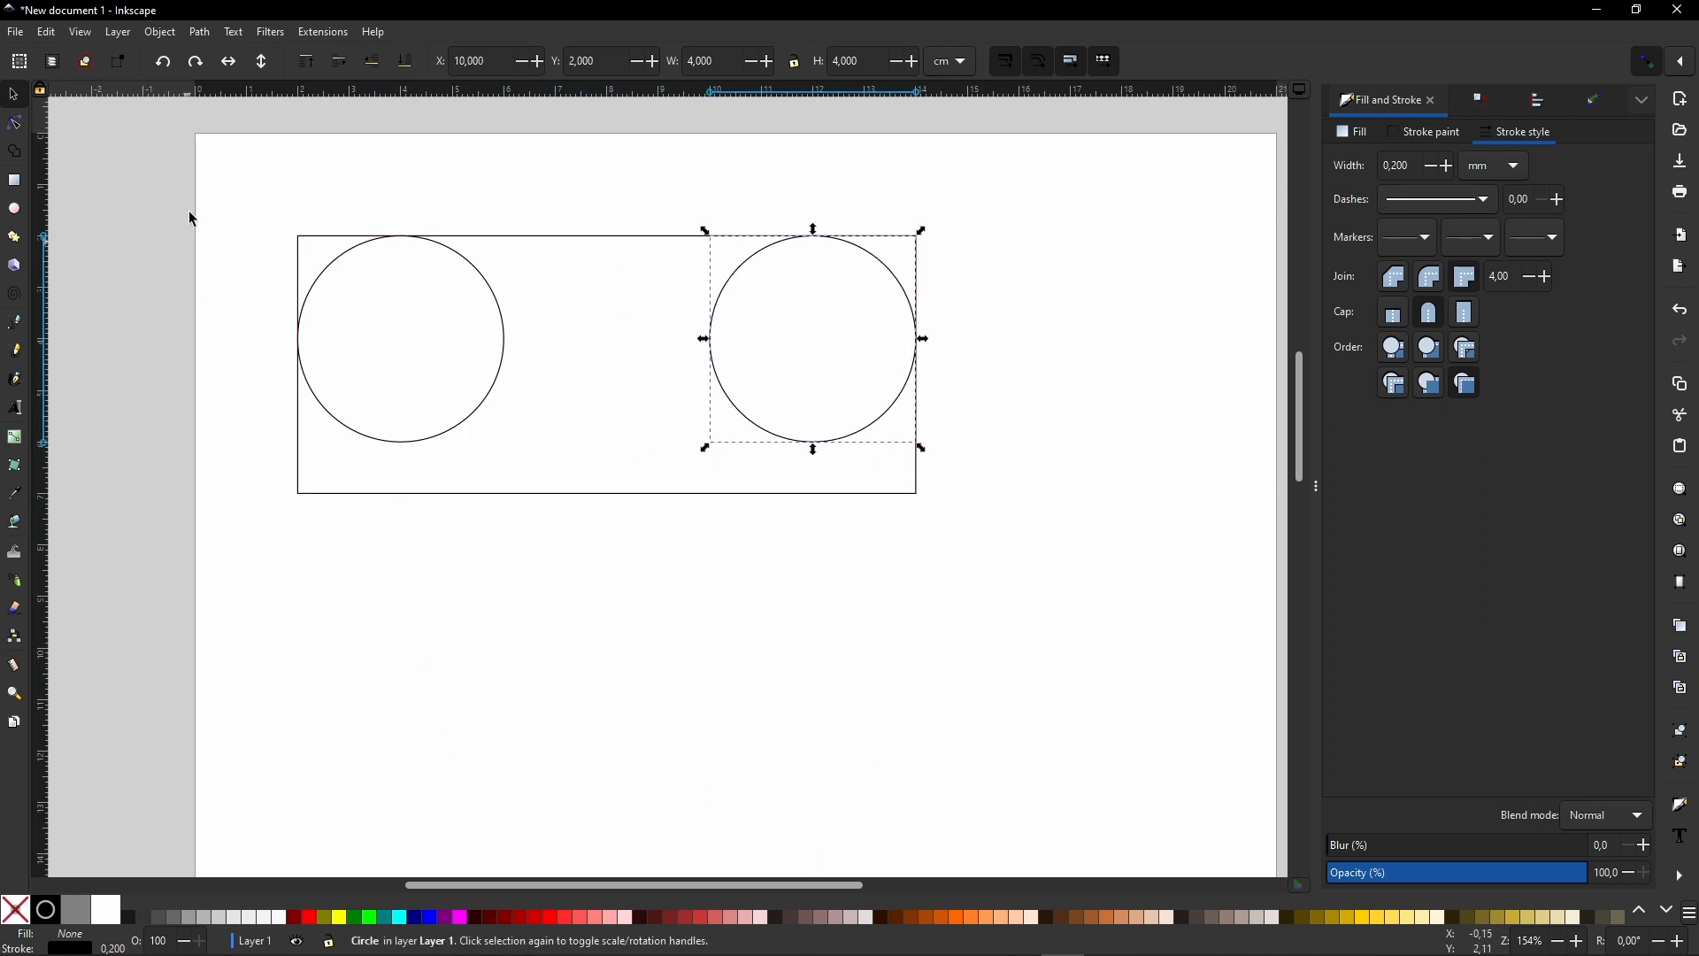
- Set the alignment reference for objects to First selected
left_click_drag(228, 155, 1164, 673)
left_click(1164, 673)
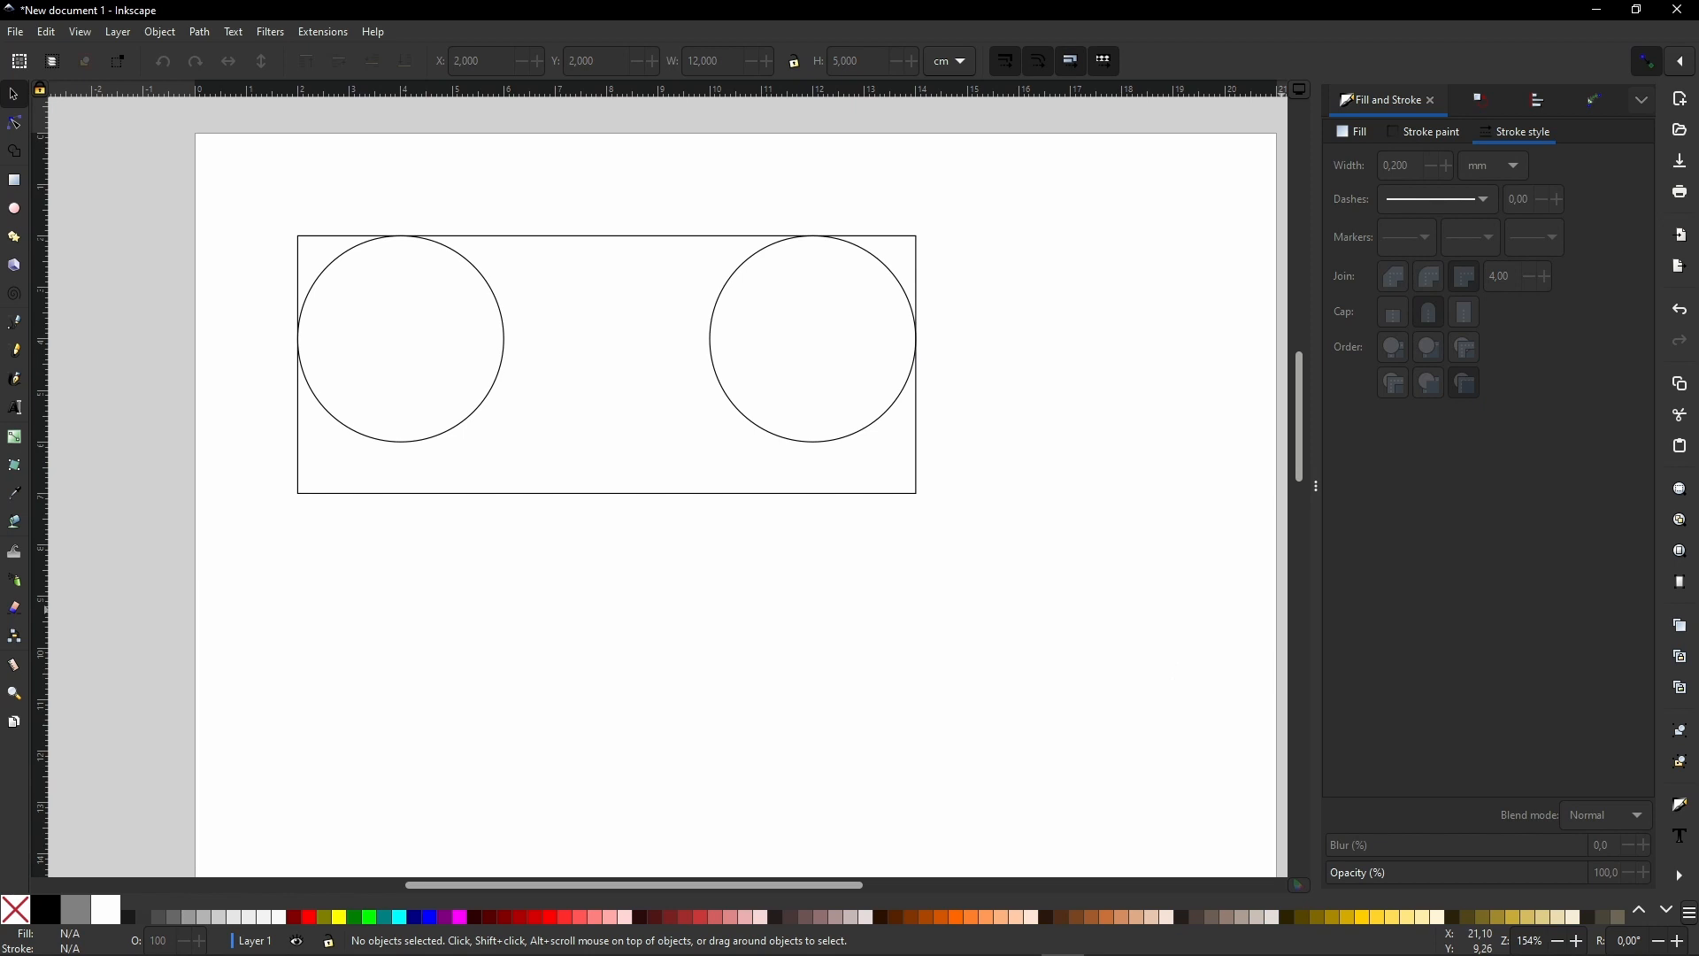
left_click_drag(247, 186, 1139, 612)
left_click(1544, 105)
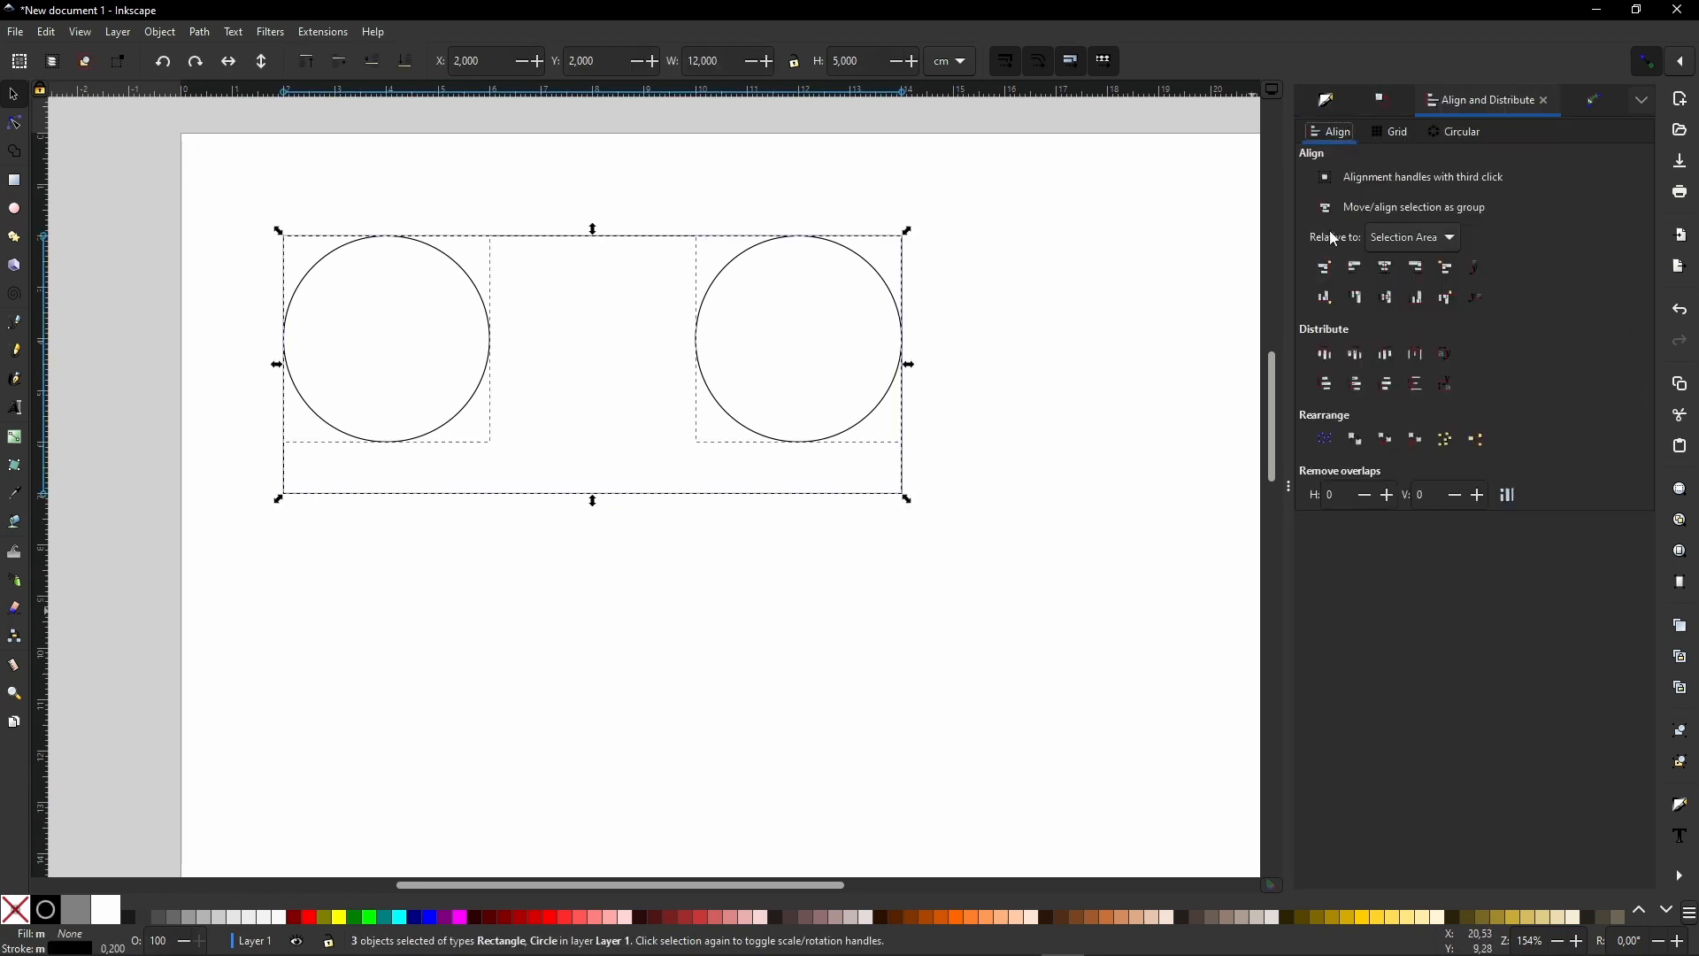
left_click(1433, 239)
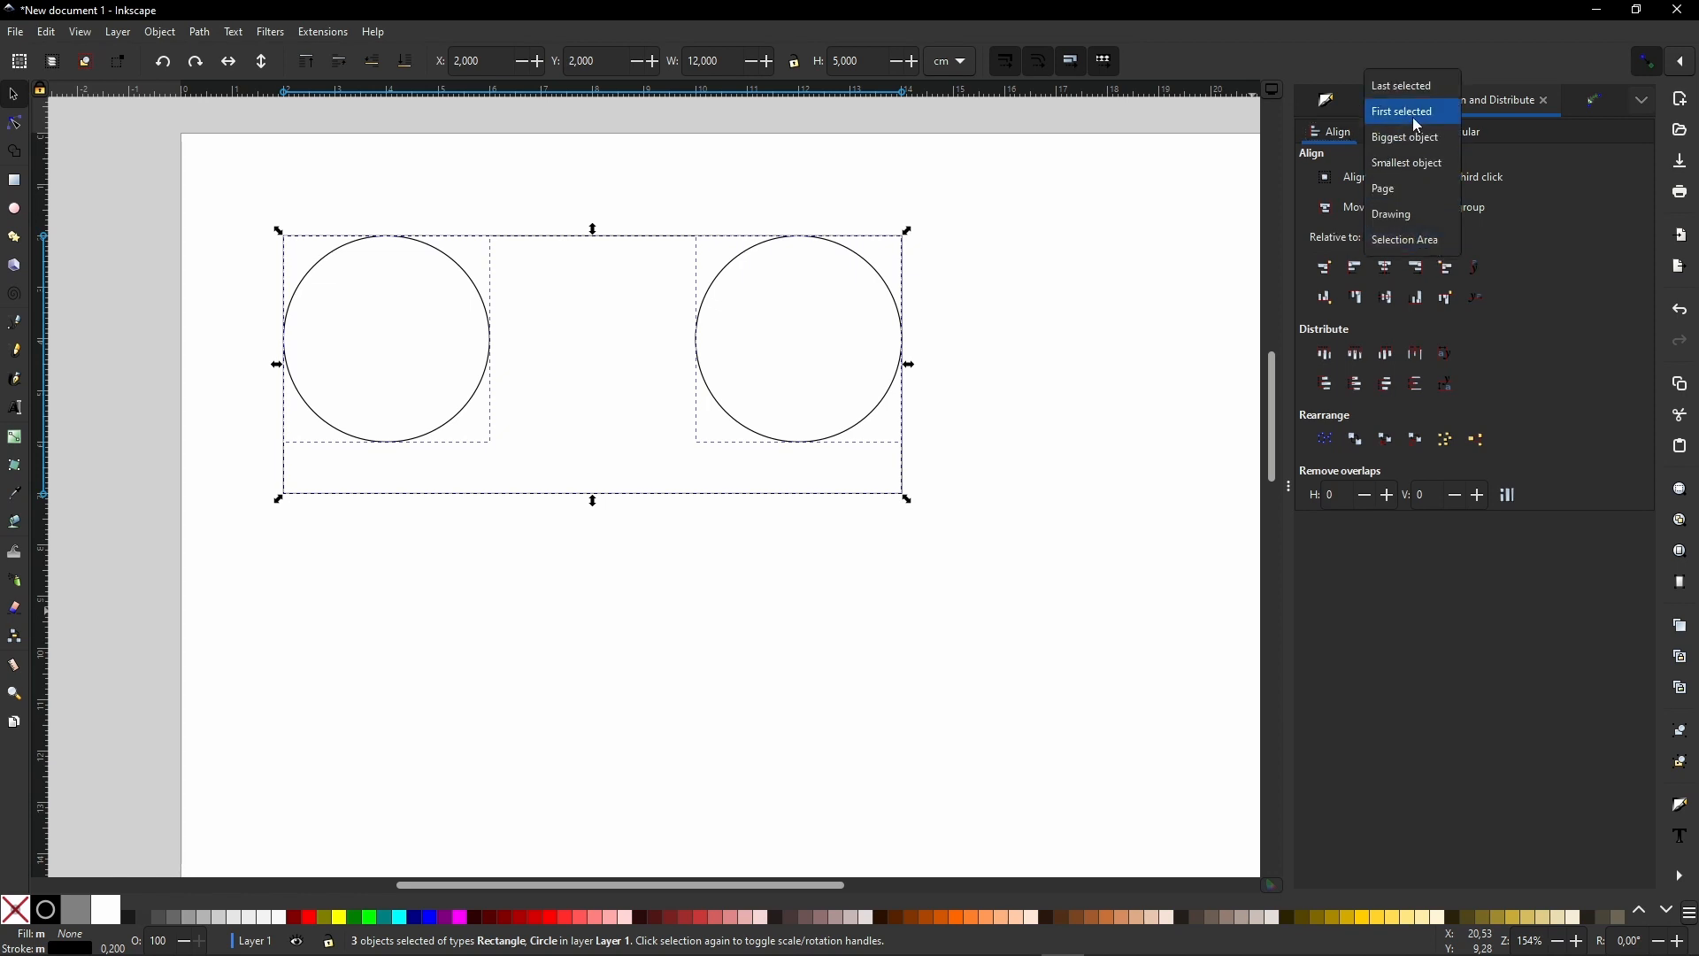
left_click(1420, 125)
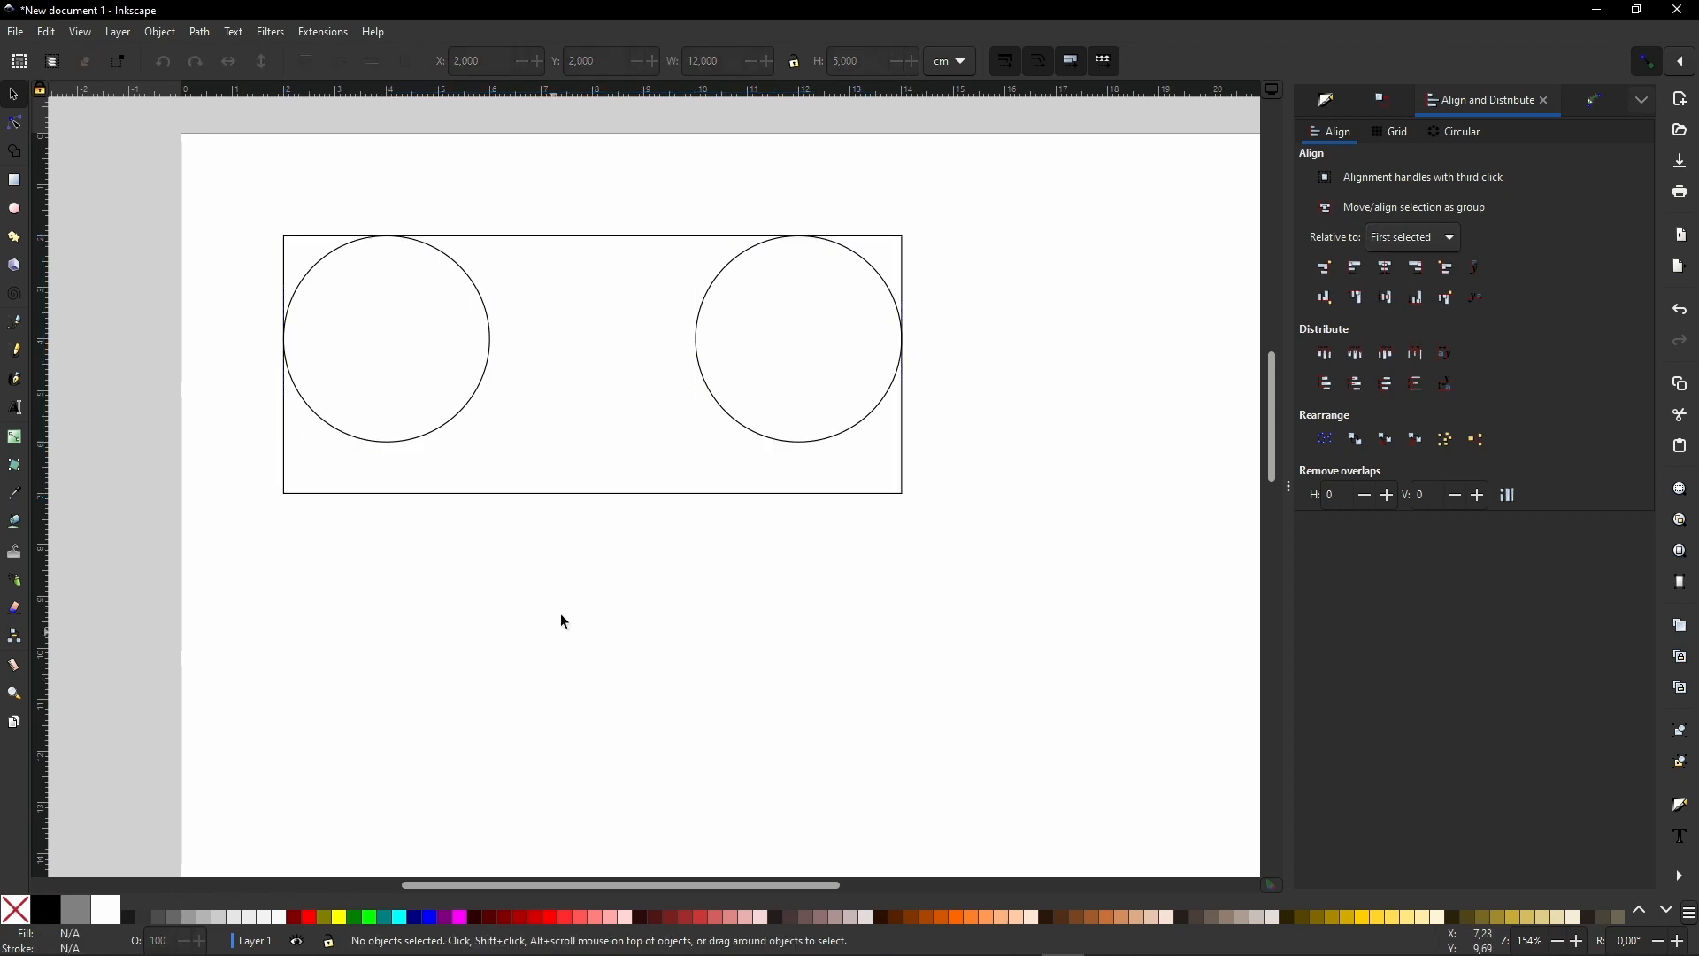
- Select the rectangle followed by both circles and centre the circles on the rectangle's horizontal axis
left_click(560, 493)
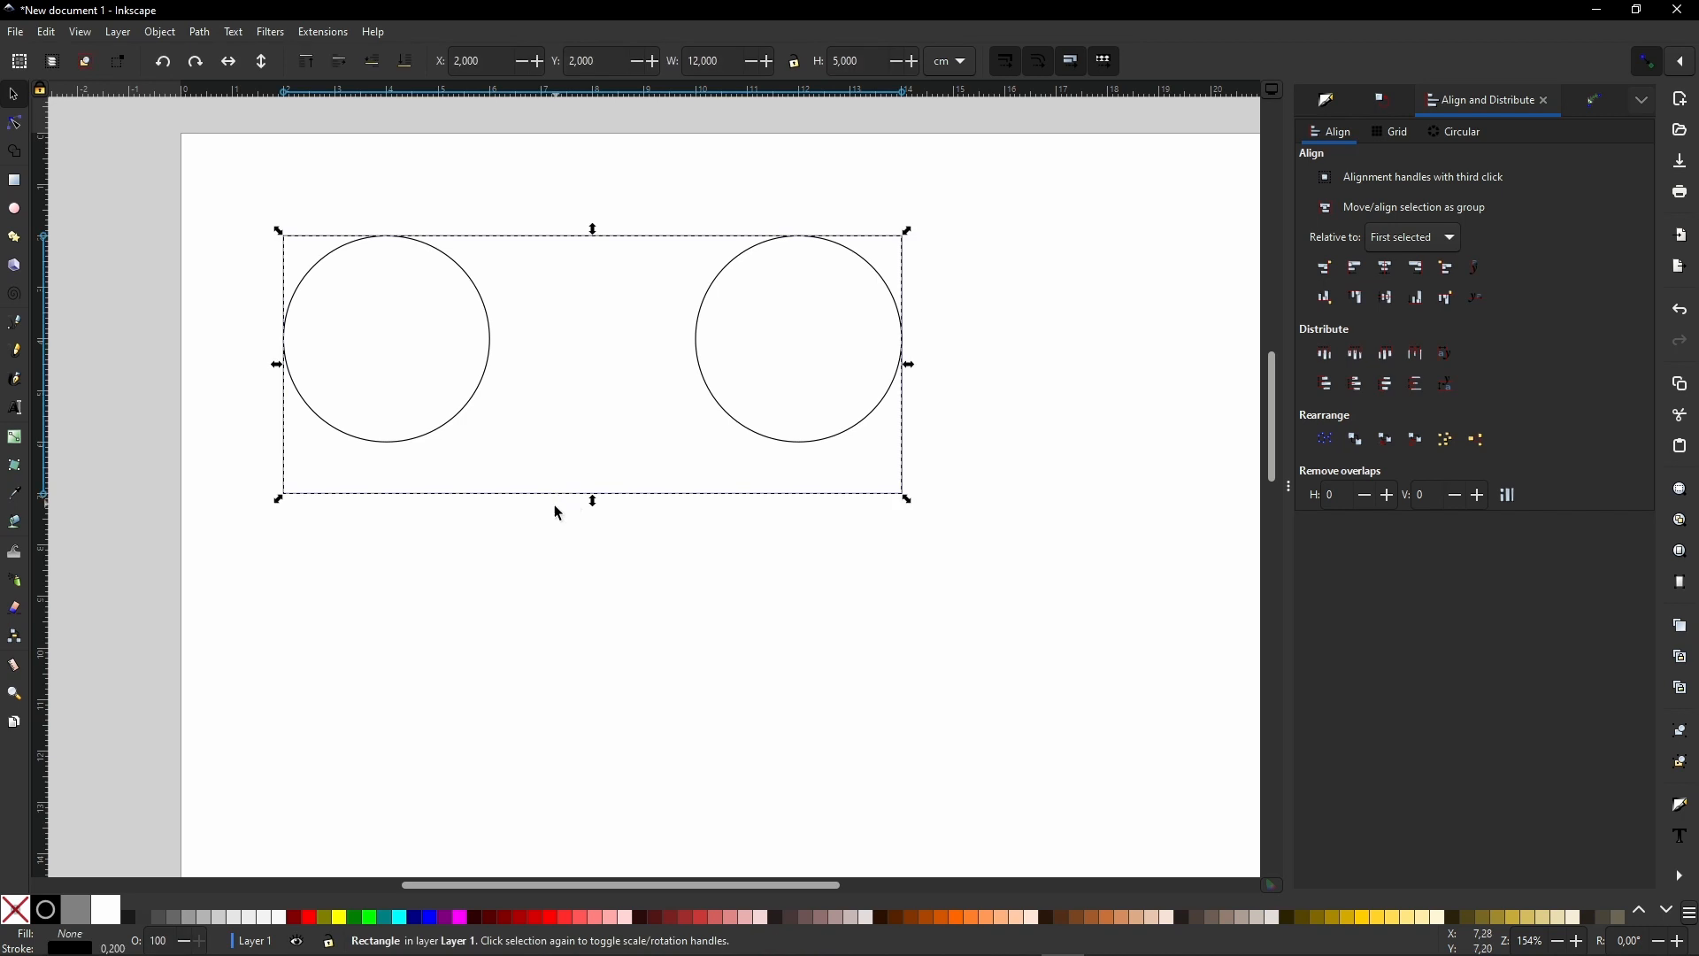
left_click(419, 445, "shift")
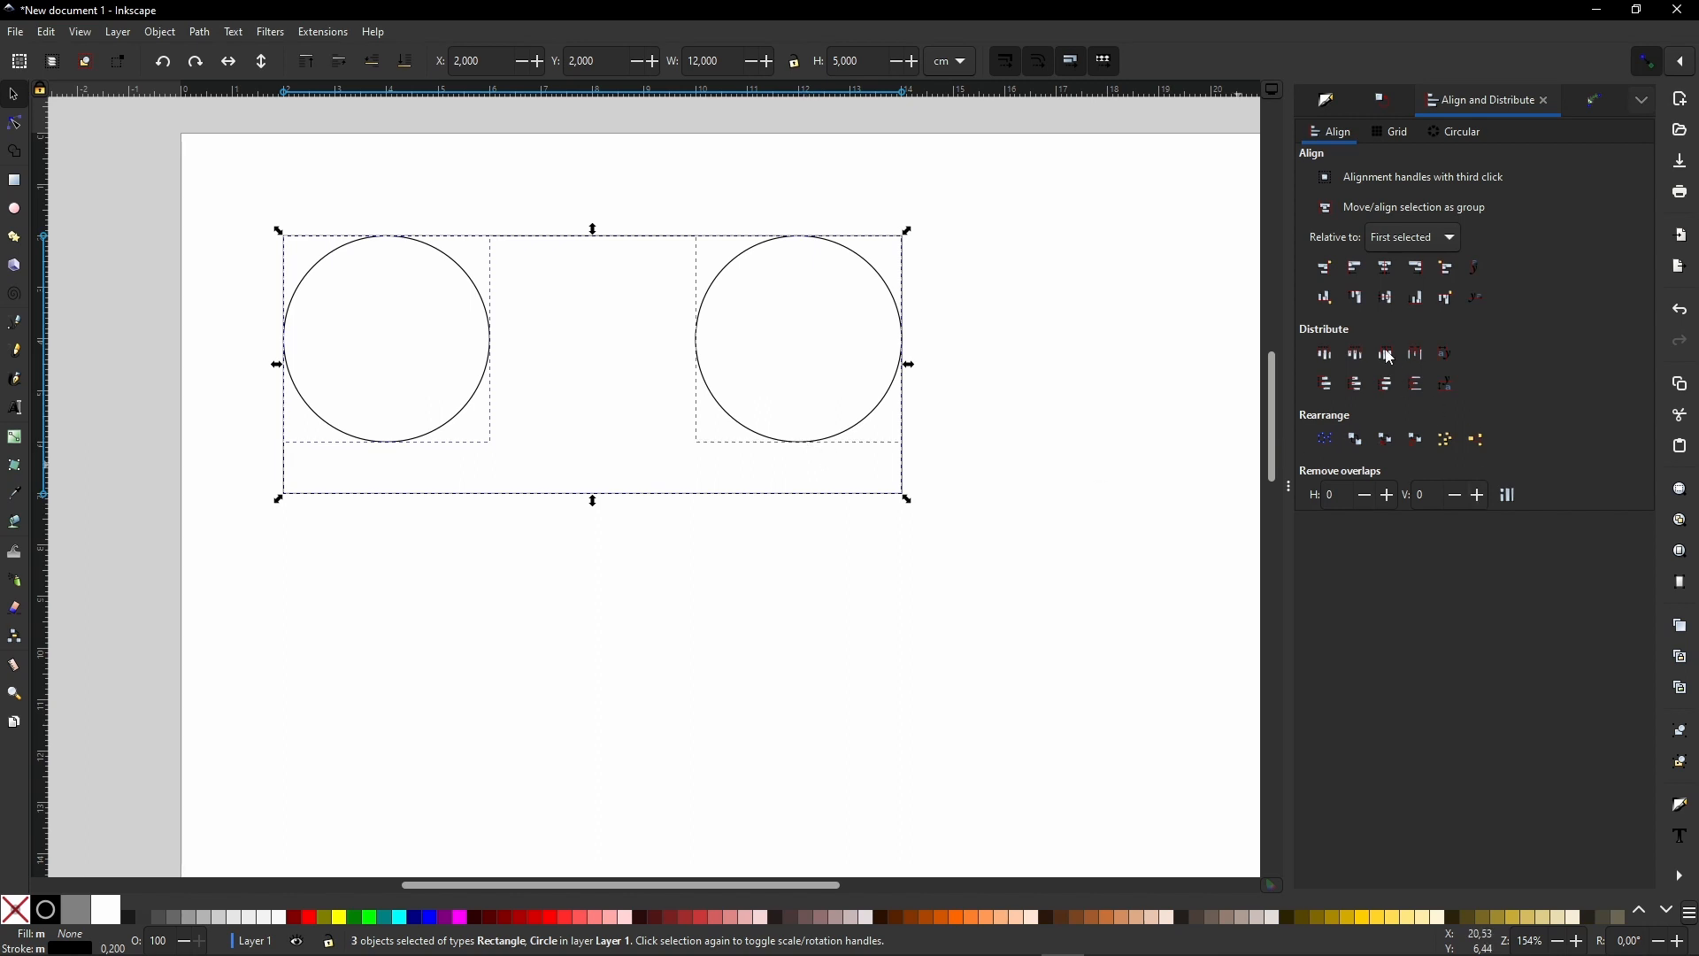
left_click(1390, 299)
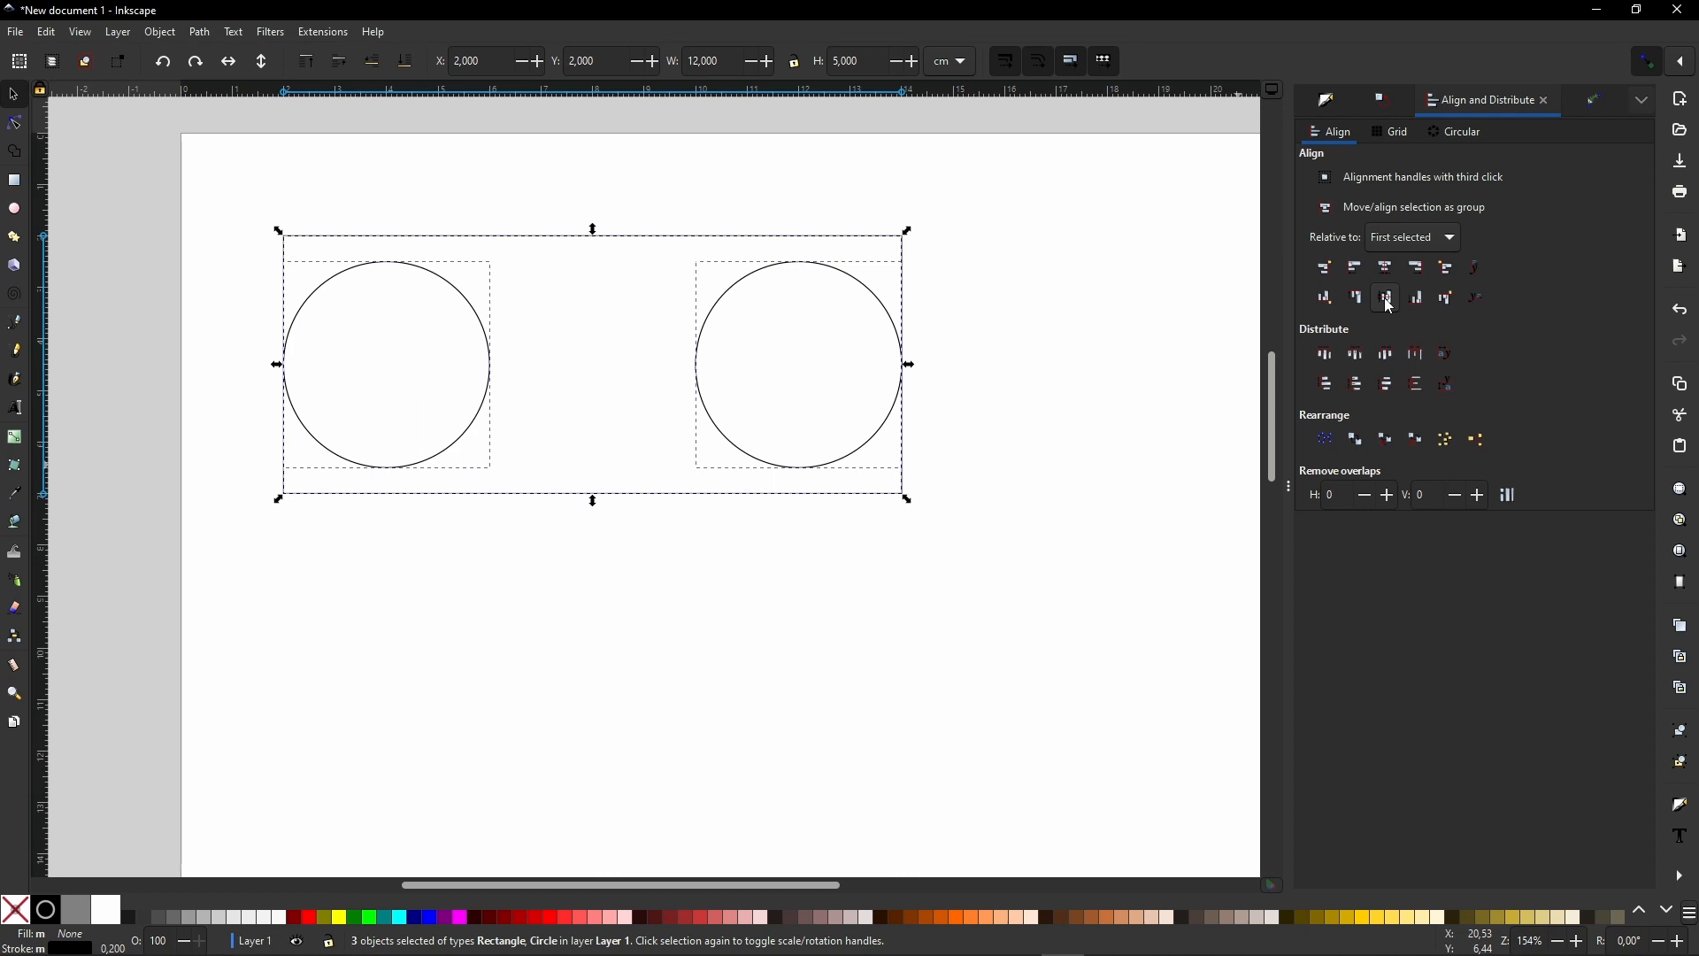
left_click(576, 776)
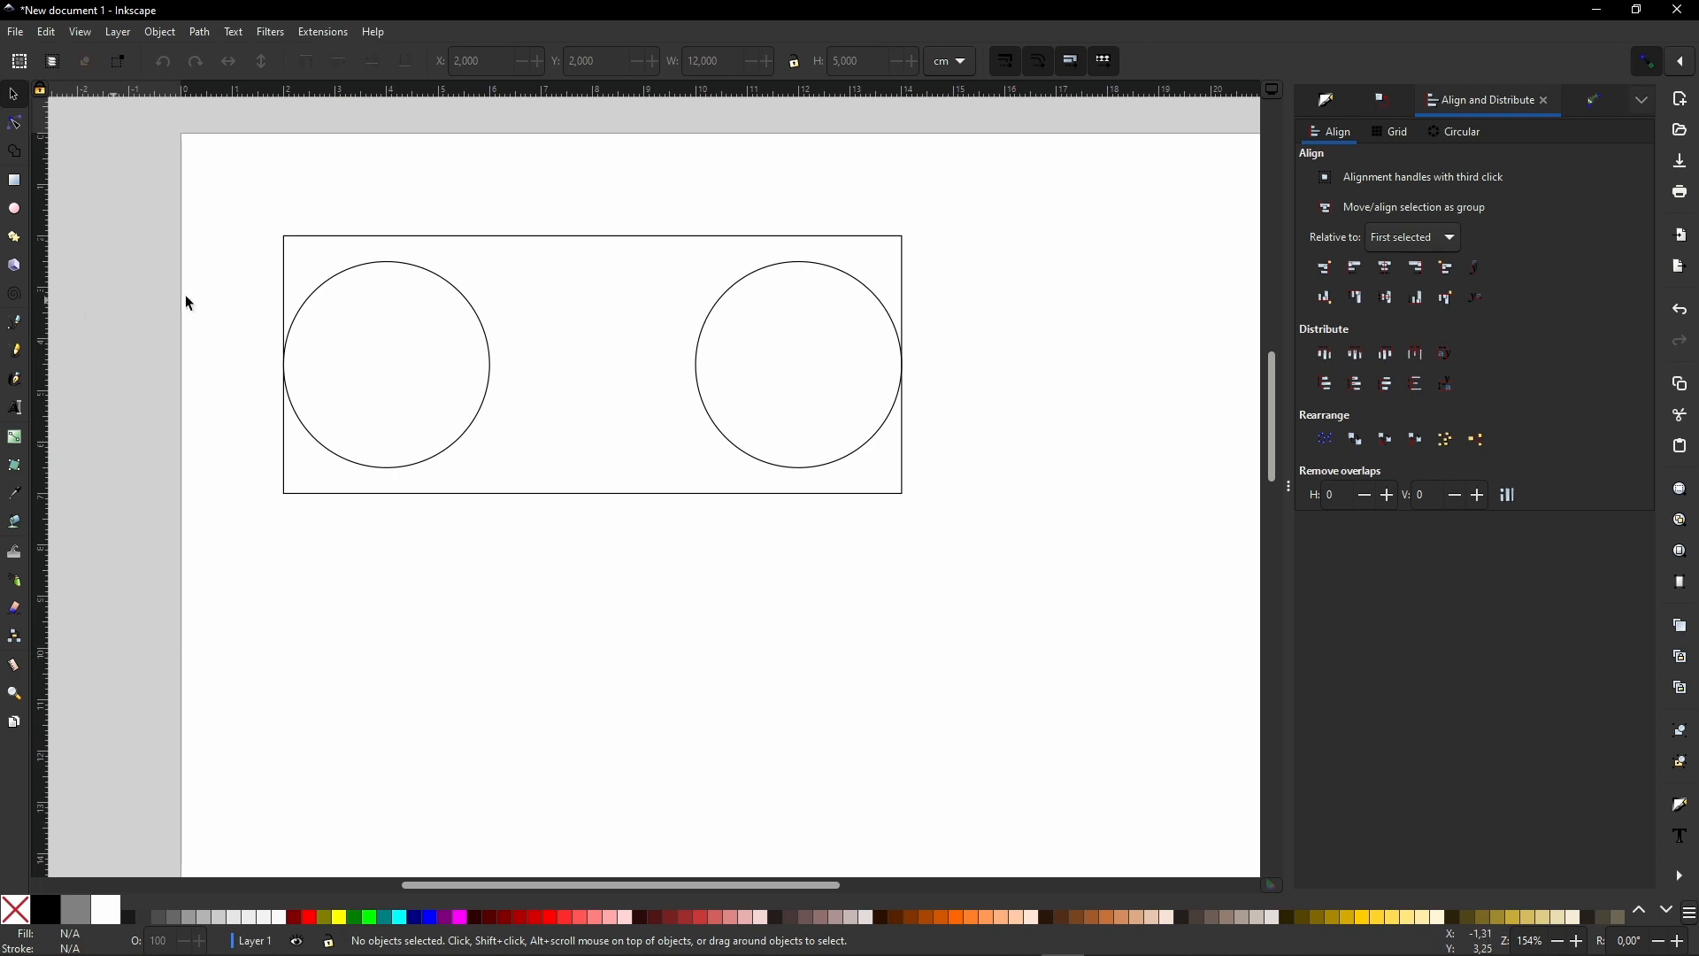
- Move the left circle 10 mm horizontally to the right with a relative Transform move
left_click_drag(253, 248, 546, 482)
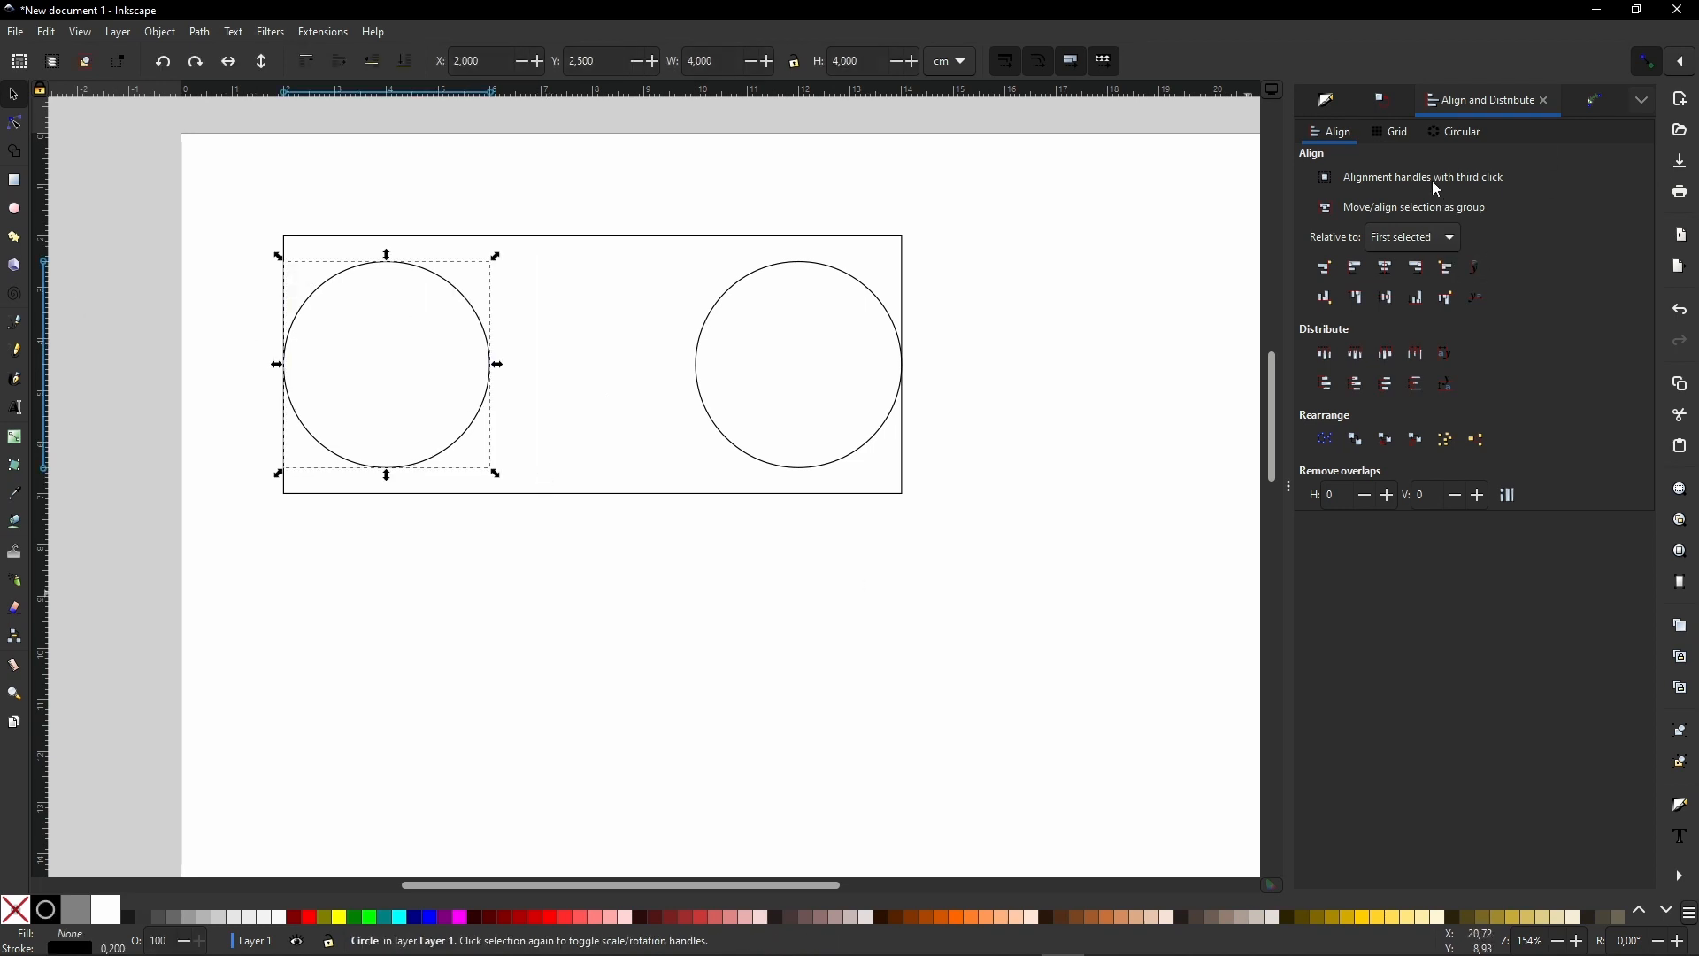
left_click(1383, 102)
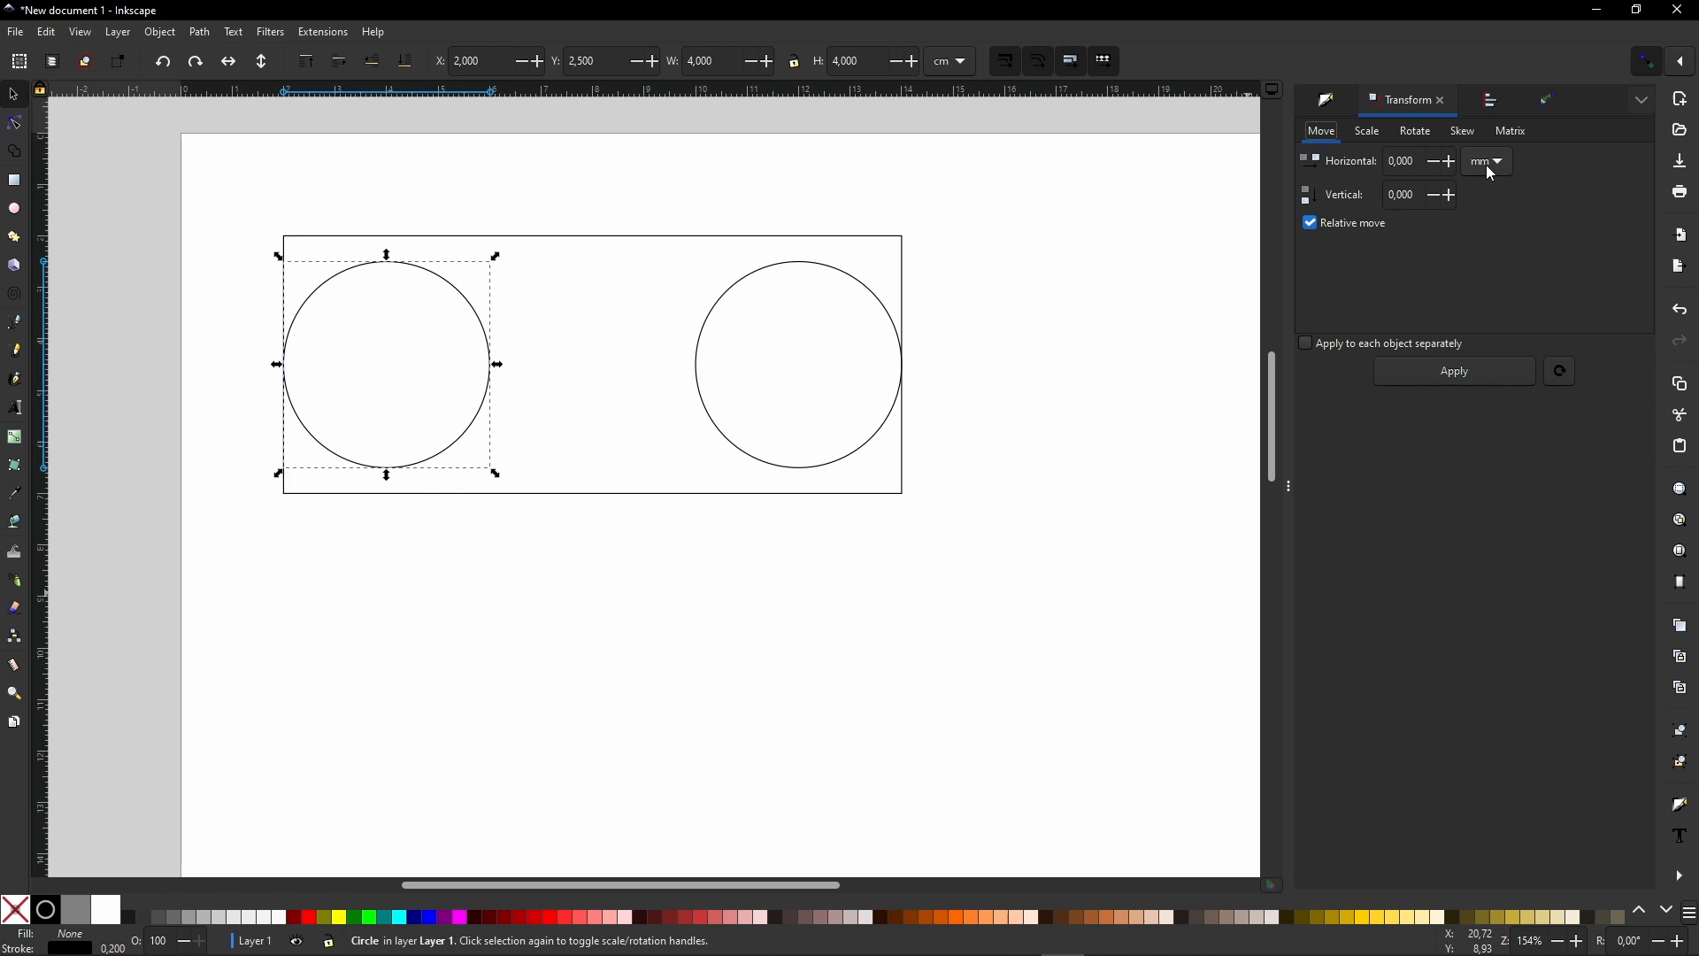
left_click(1394, 161)
type("1")
key("Tab")
left_click(1443, 375)
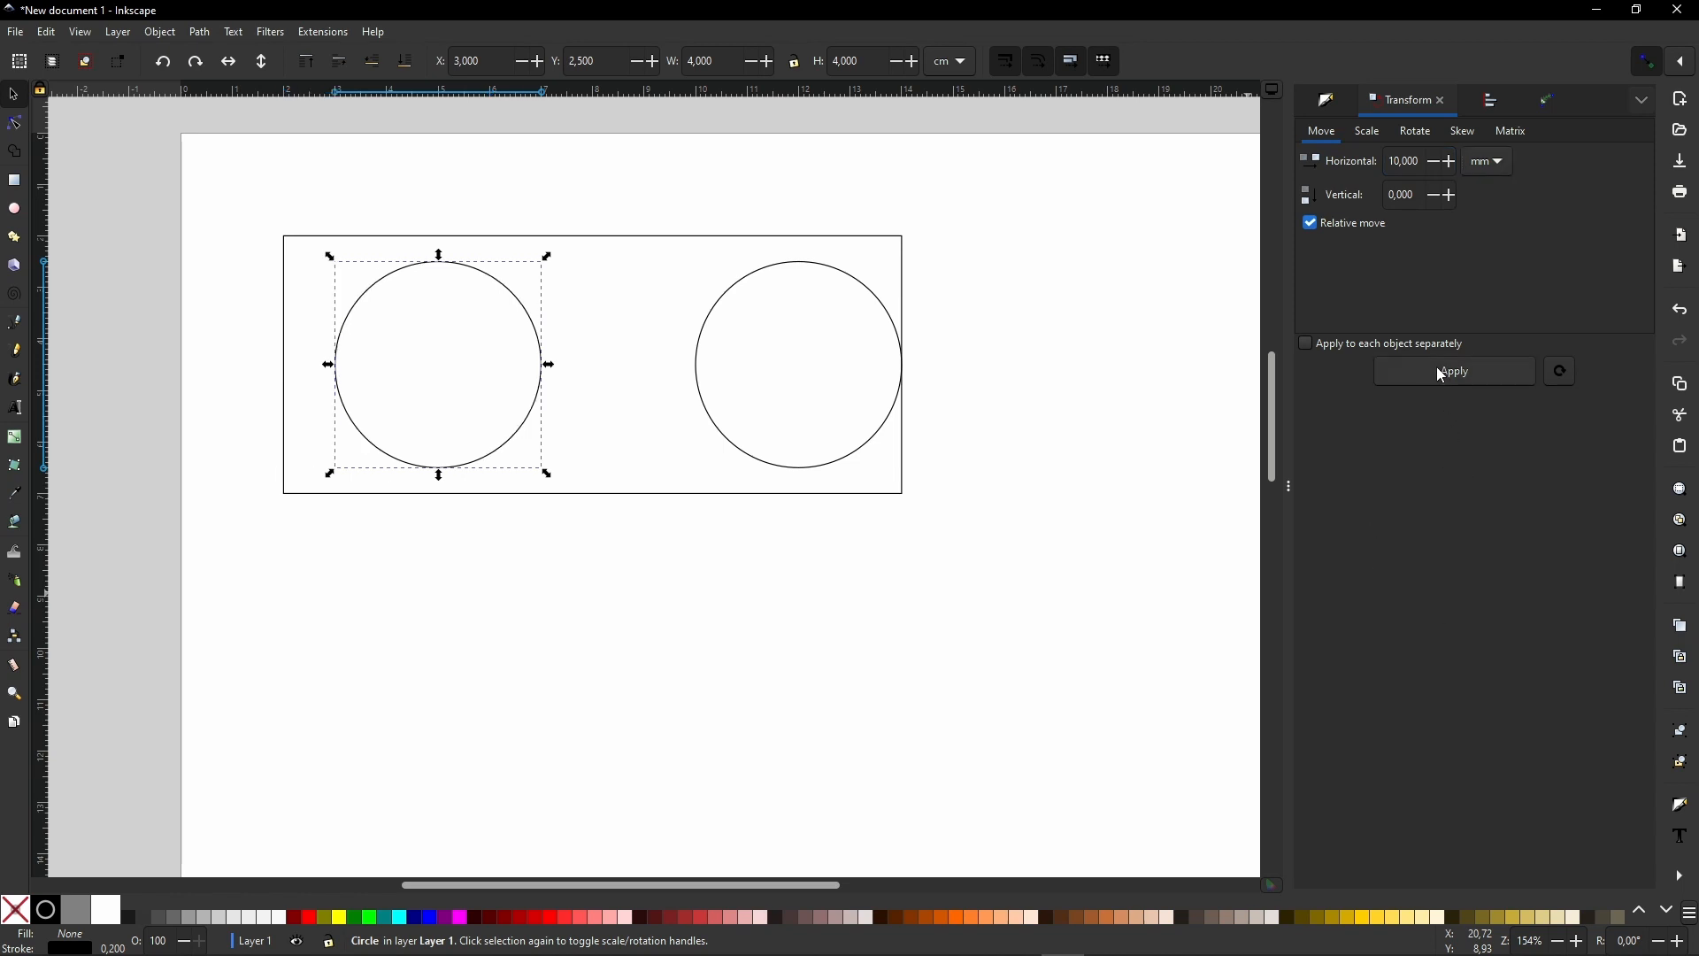
- Move the right circle horizontally by -10 mm with a relative Transform move
left_click(799, 468)
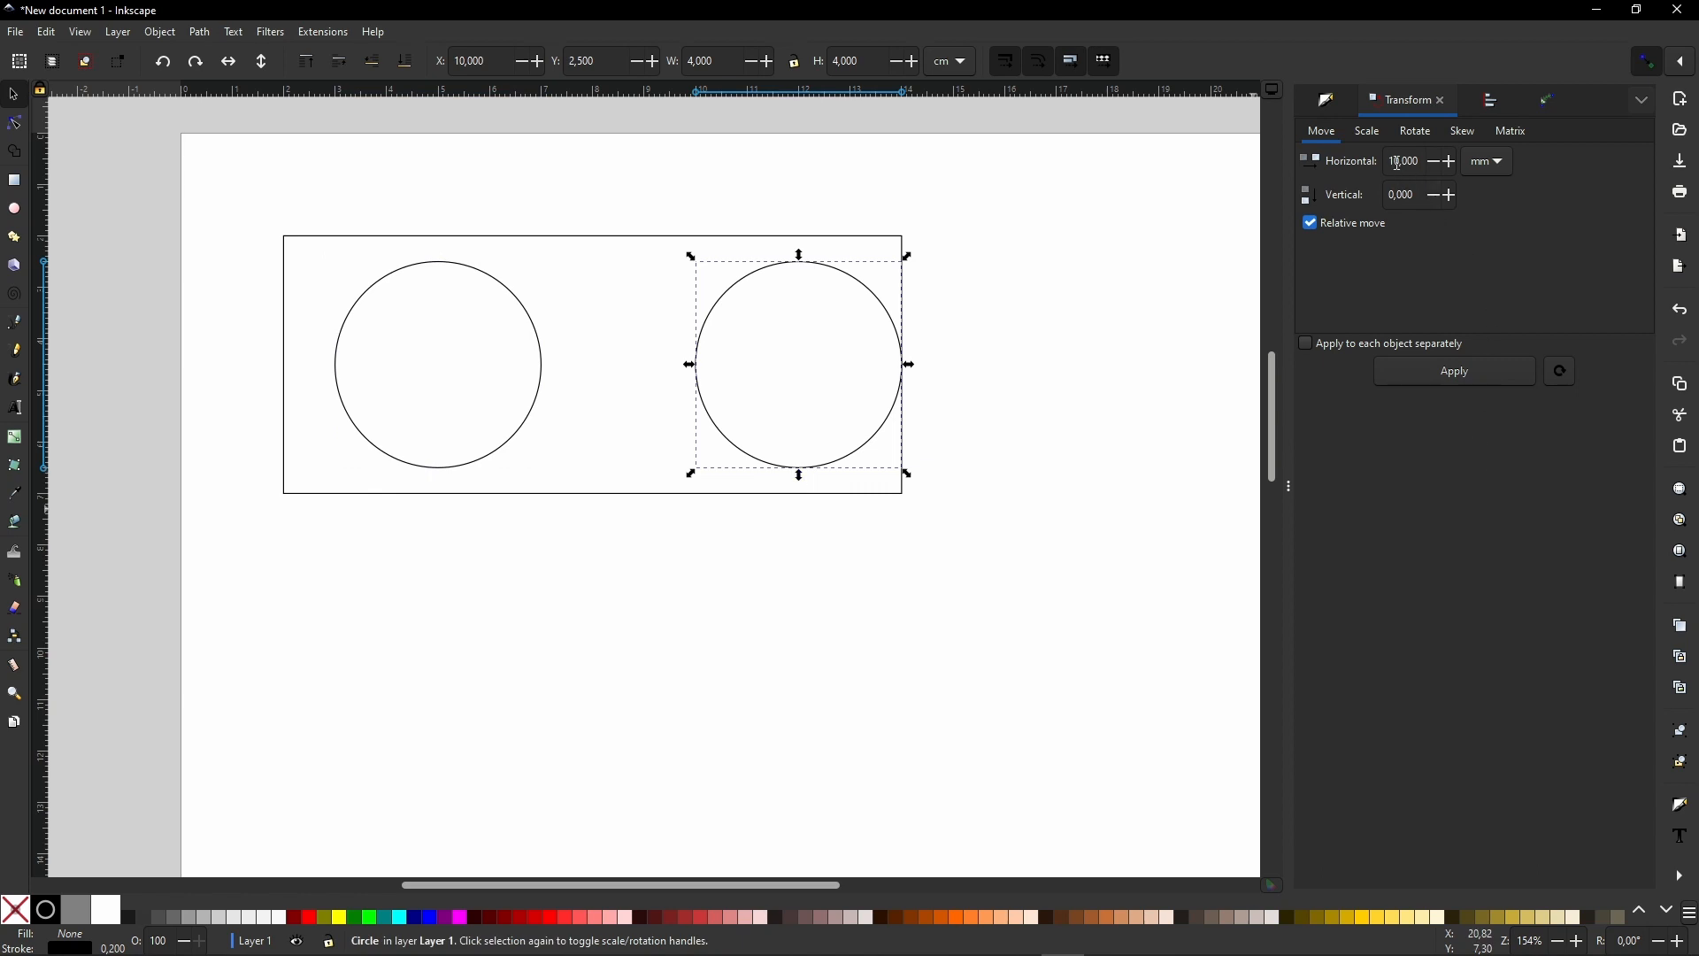
type("-")
left_click(1449, 370)
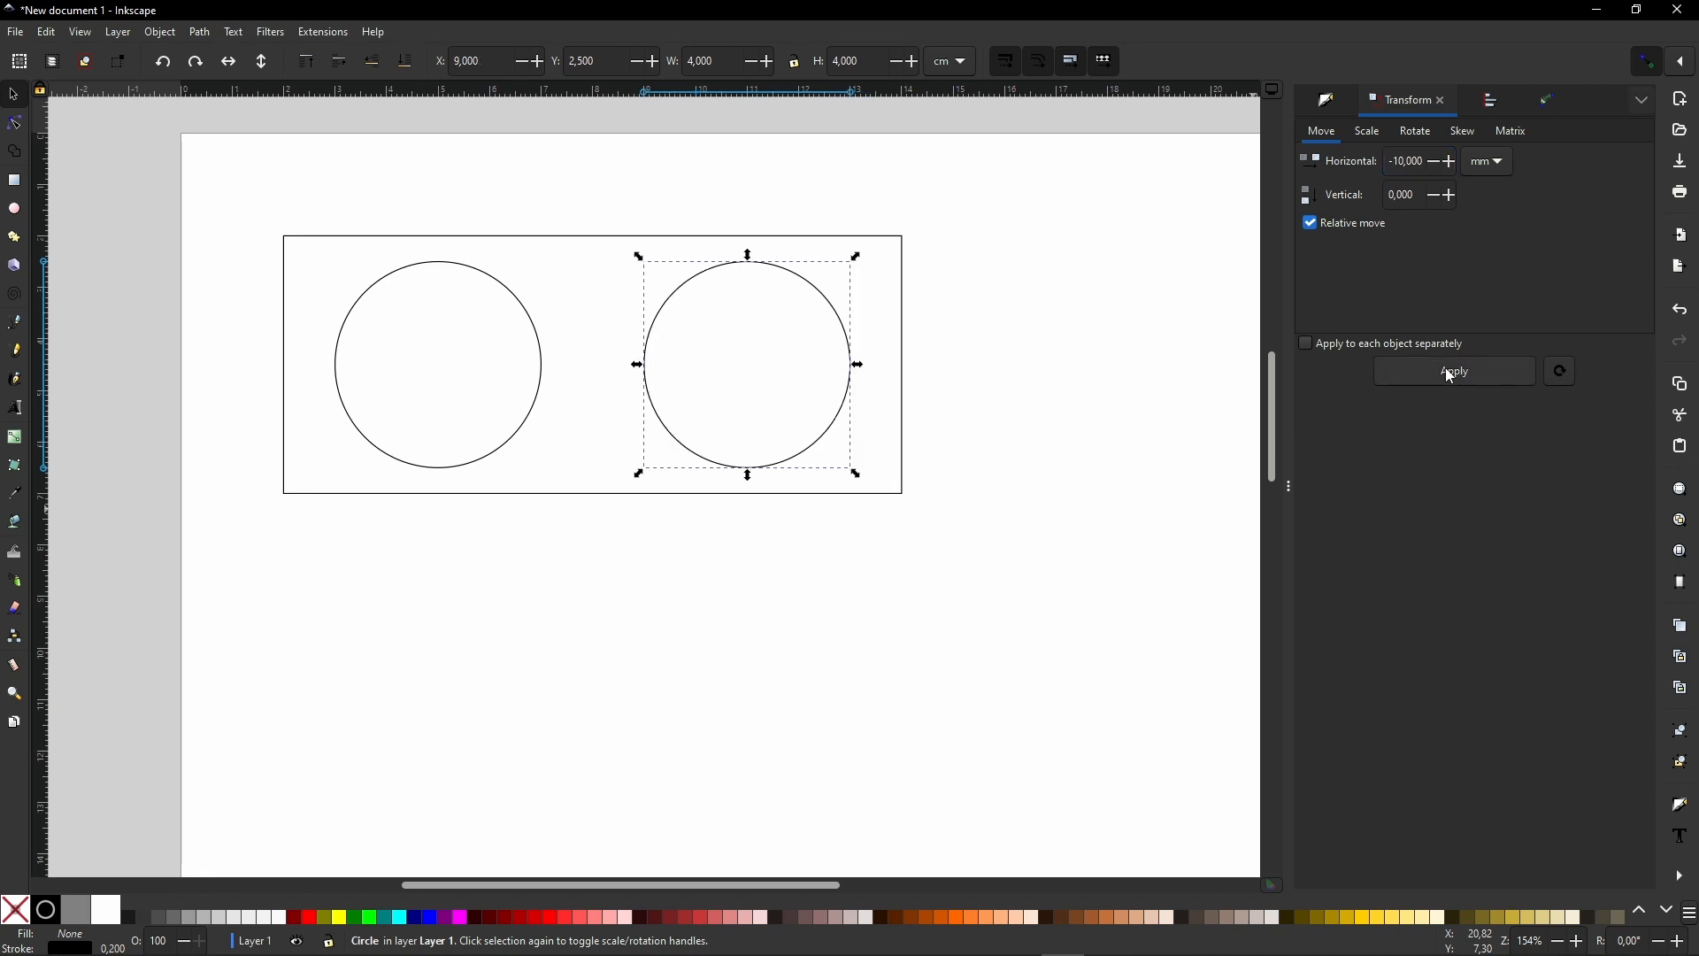